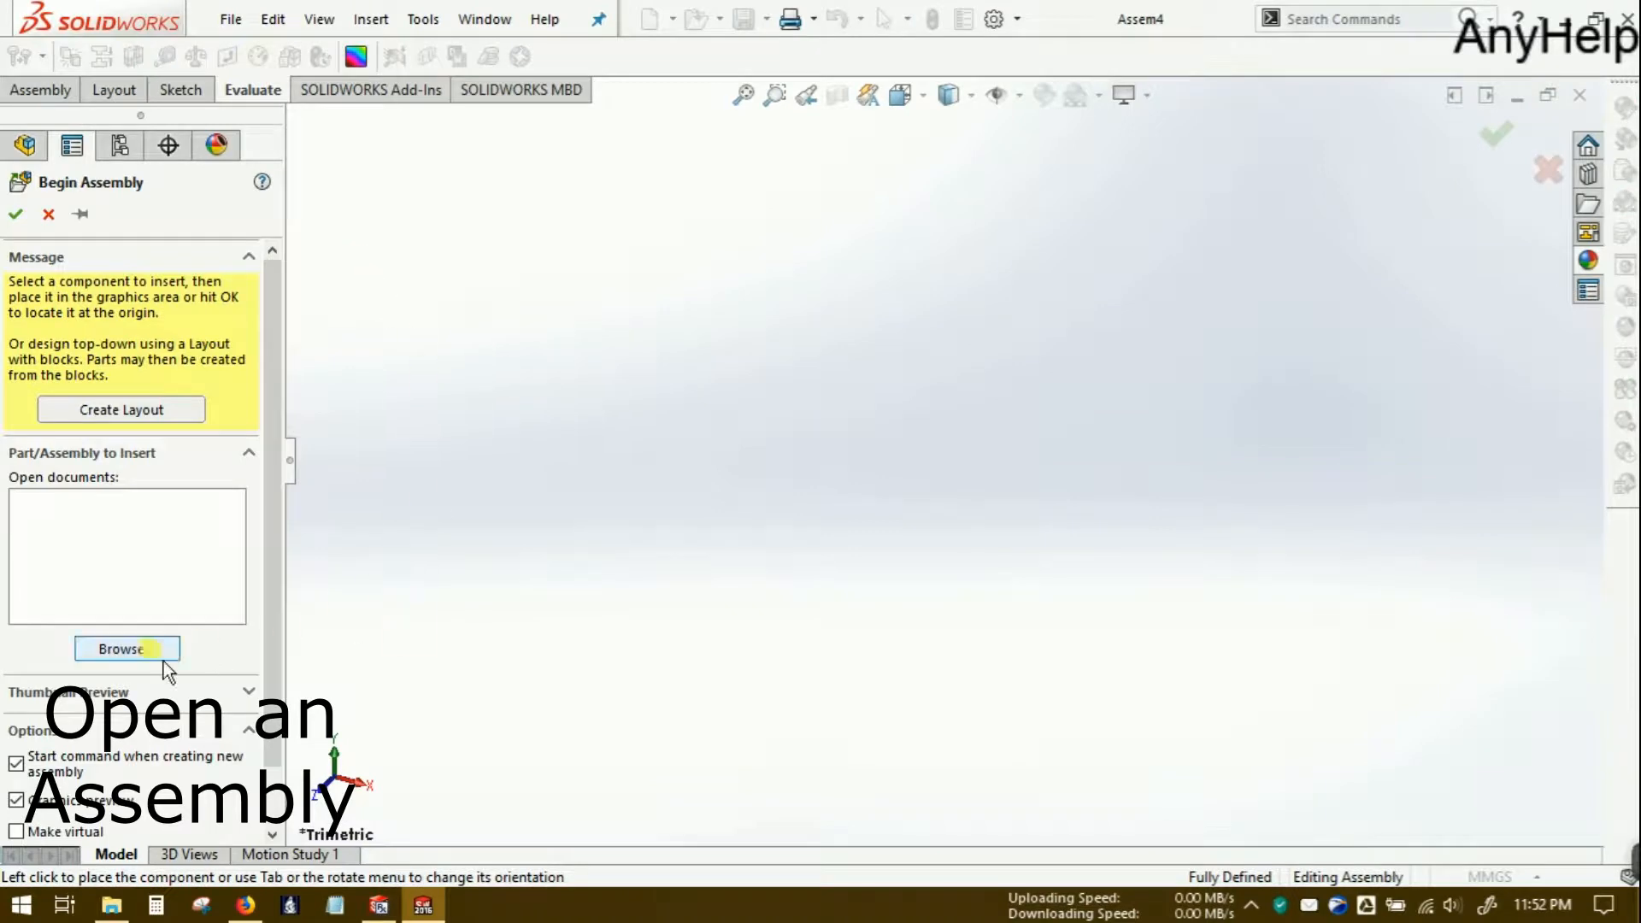
# - Insert the 33T spur gear, the 66T spur gear and the Mounting part from the Gears folder, placing them side by side
pyautogui.click(142, 657)
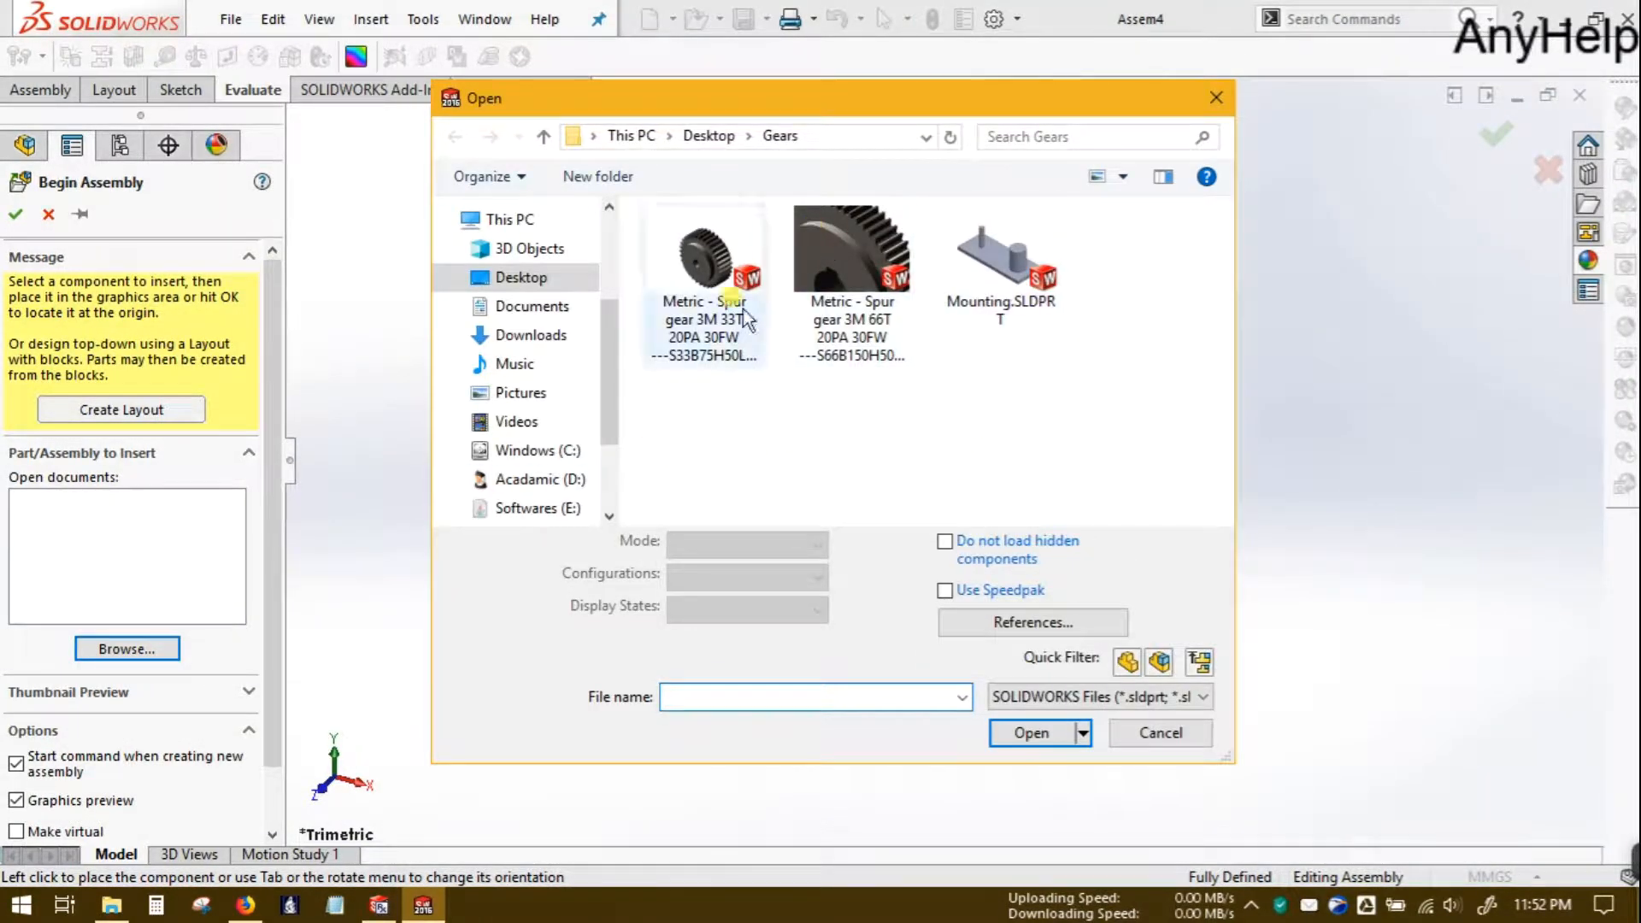
pyautogui.moveTo(706, 429); pyautogui.dragTo(1079, 332)
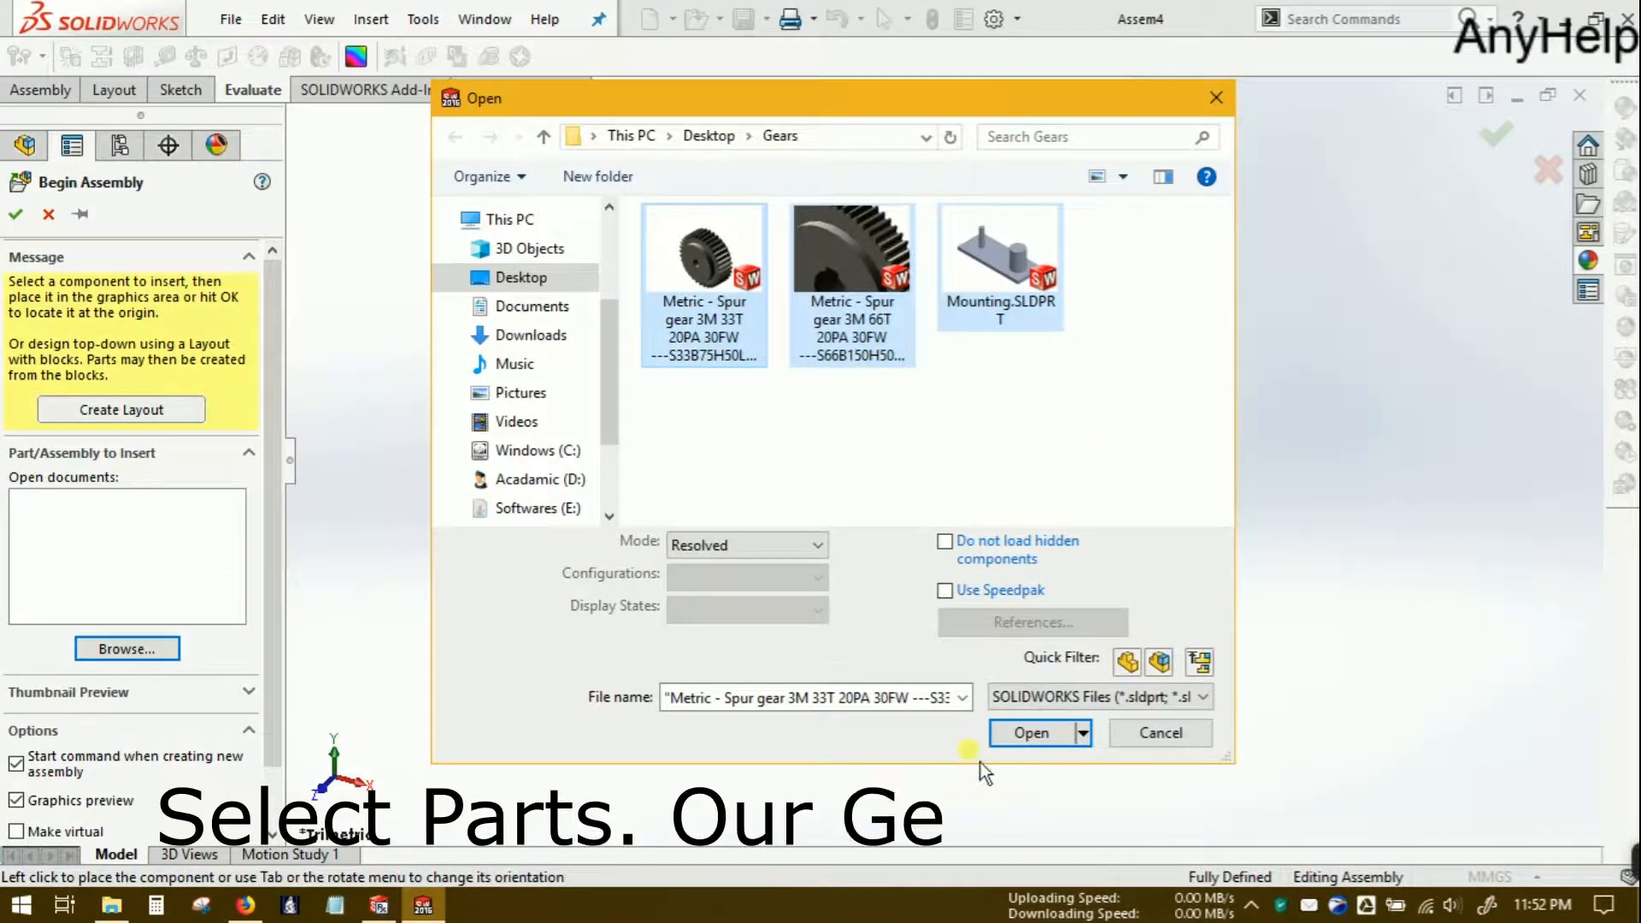
pyautogui.click(1028, 735)
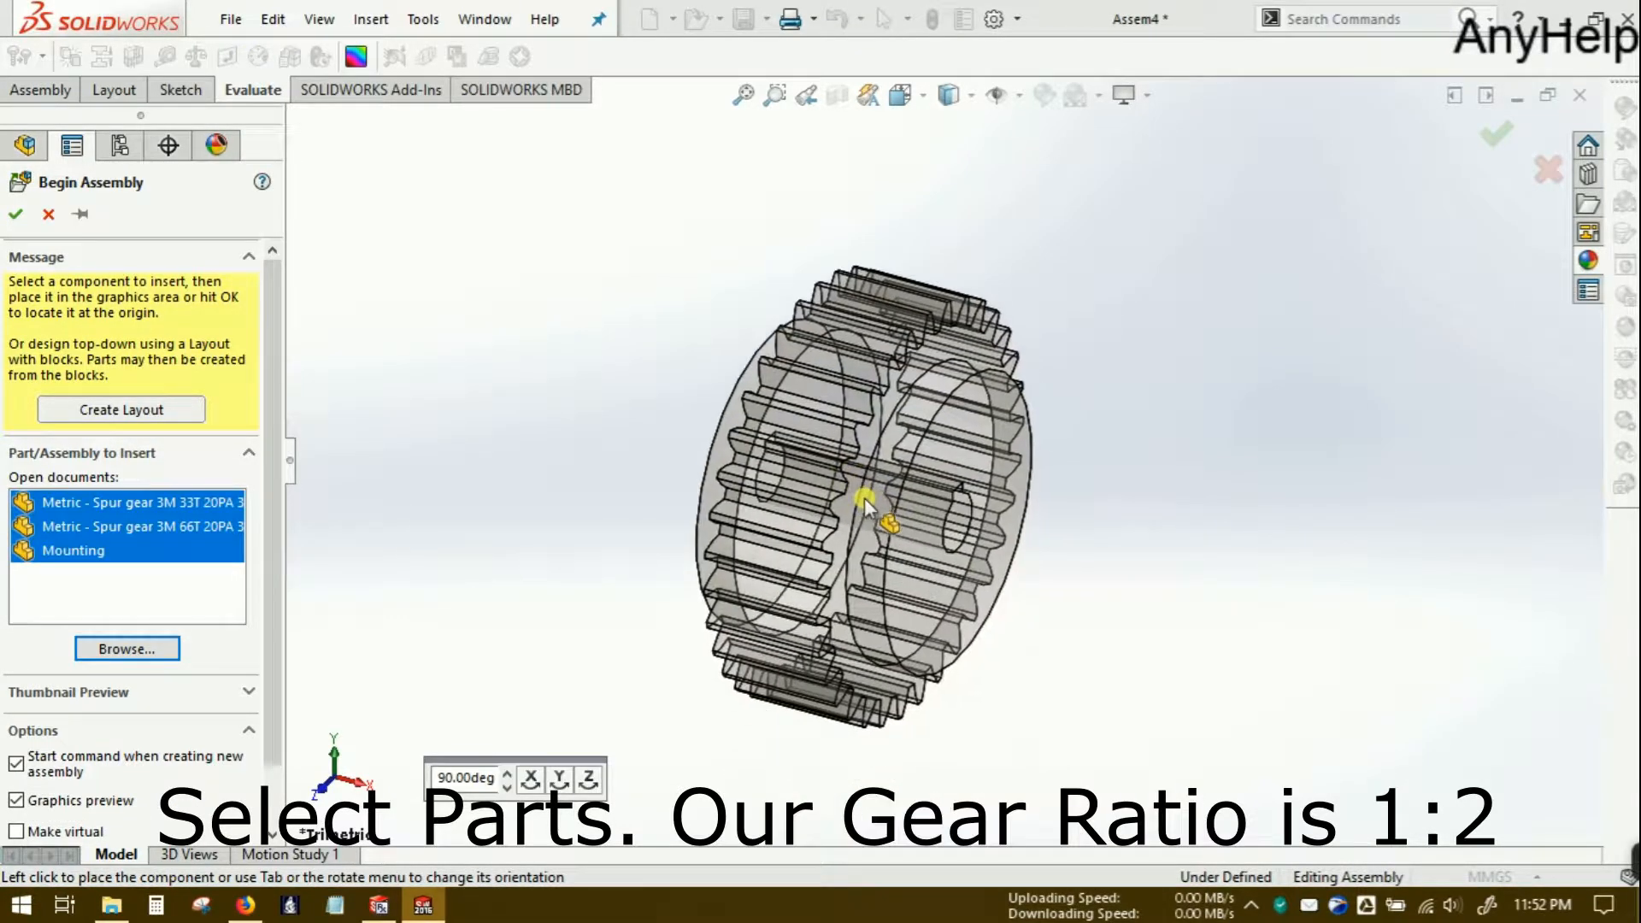
pyautogui.click(866, 509)
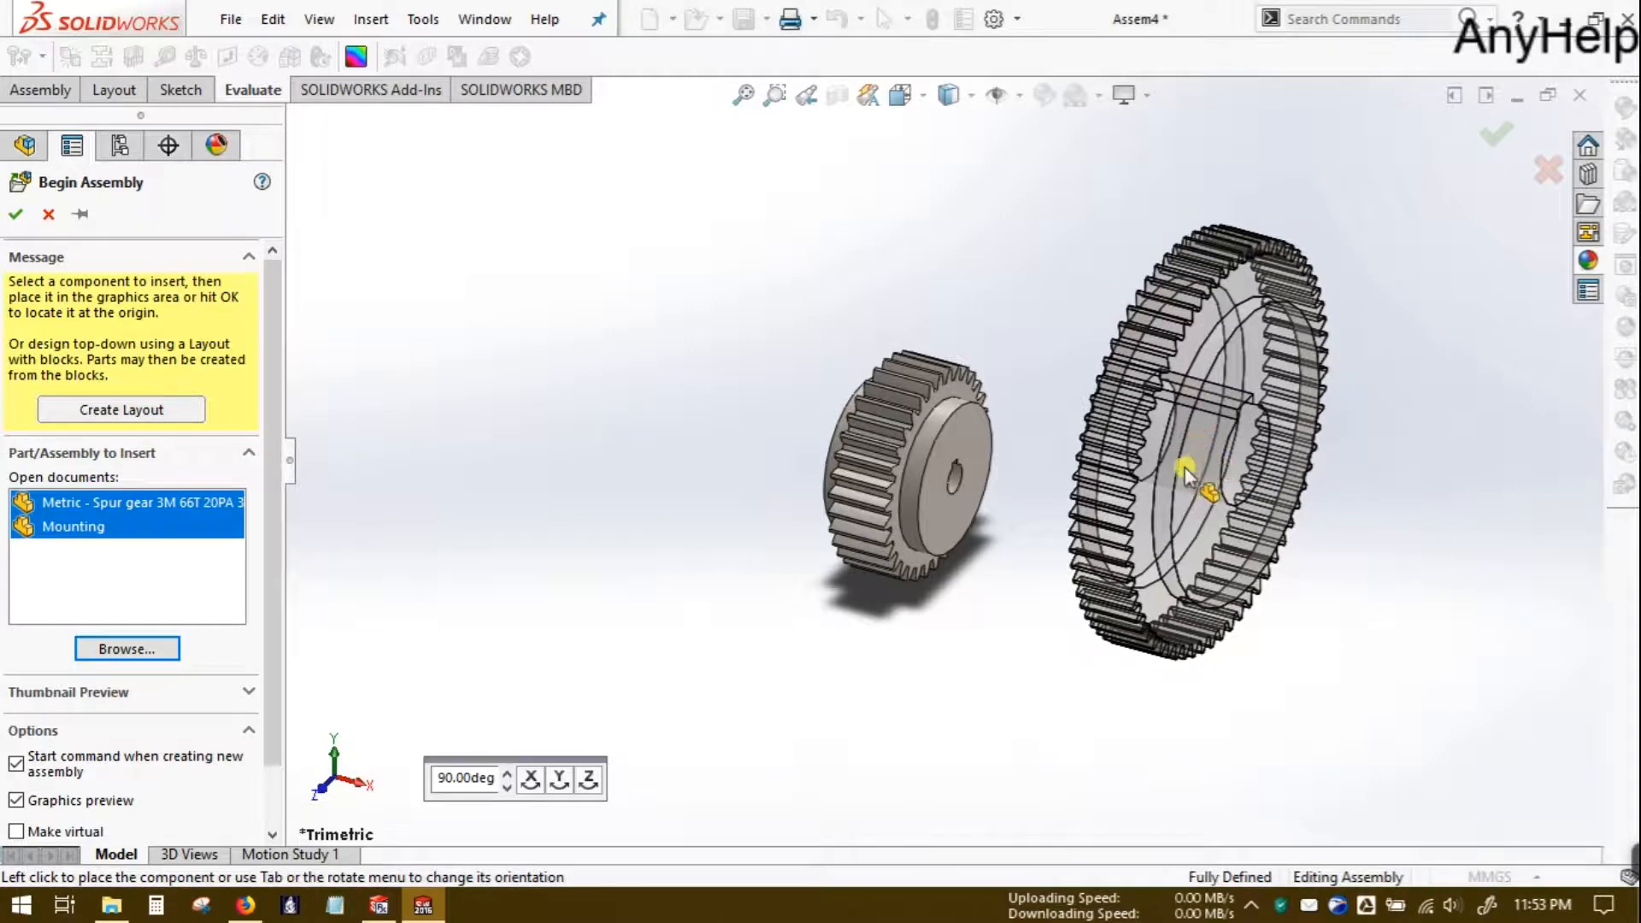
pyautogui.click(1184, 474)
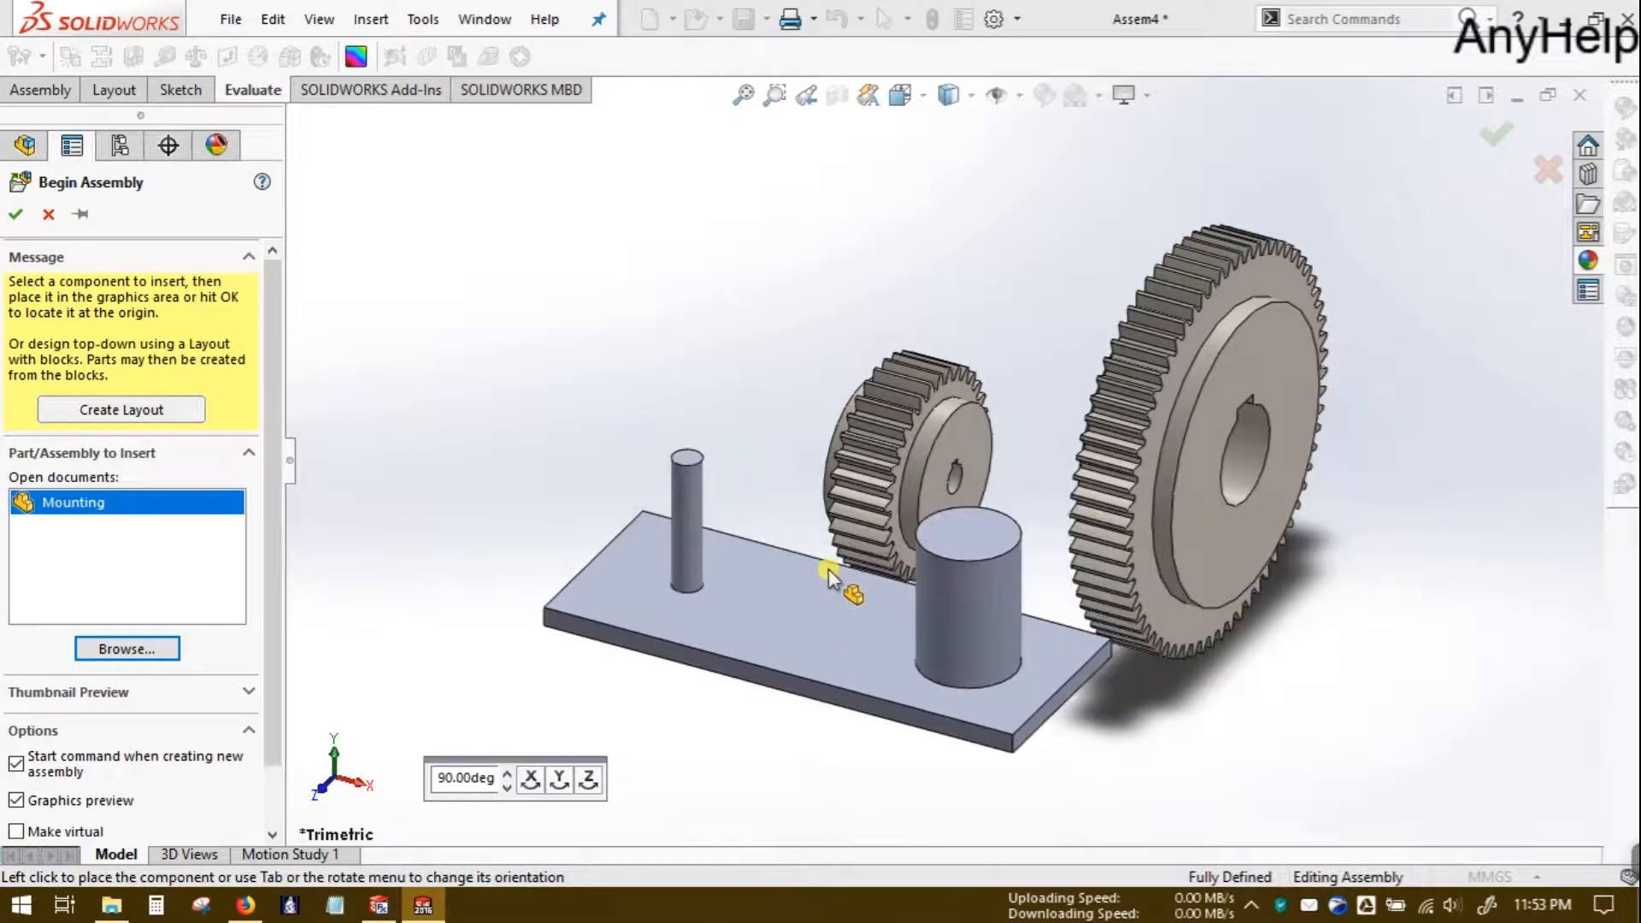
pyautogui.click(827, 575)
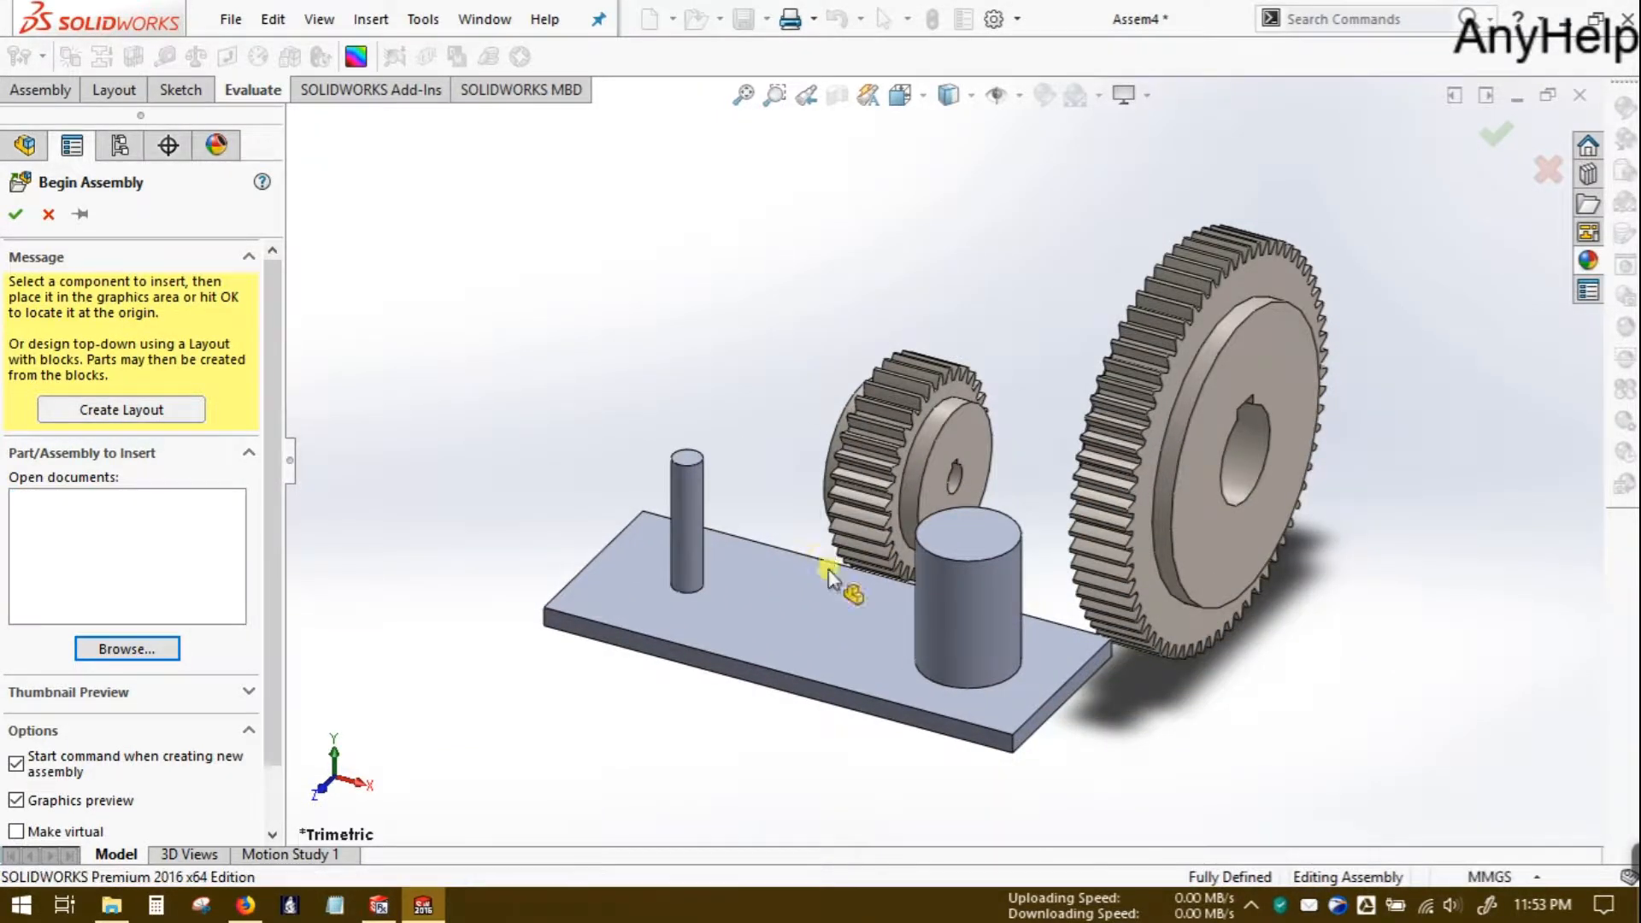
# - Fix the Mounting part in place and set the 33T spur gear to float
pyautogui.scroll(4, 828, 569)
pyautogui.scroll(-3, 860, 546)
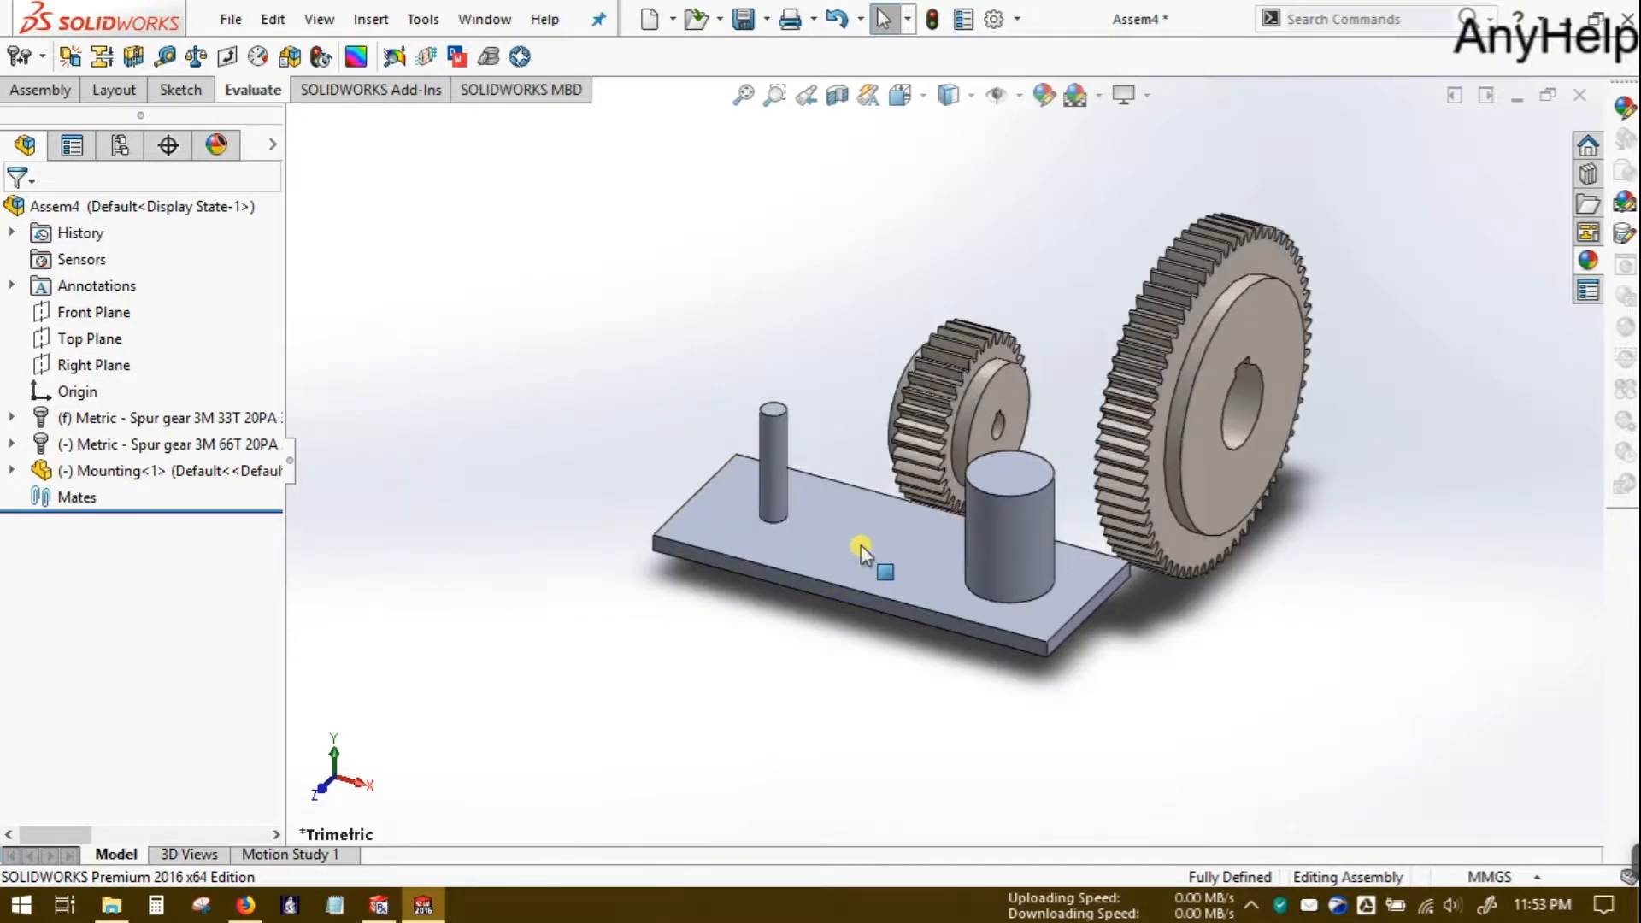
pyautogui.rightClick(860, 546)
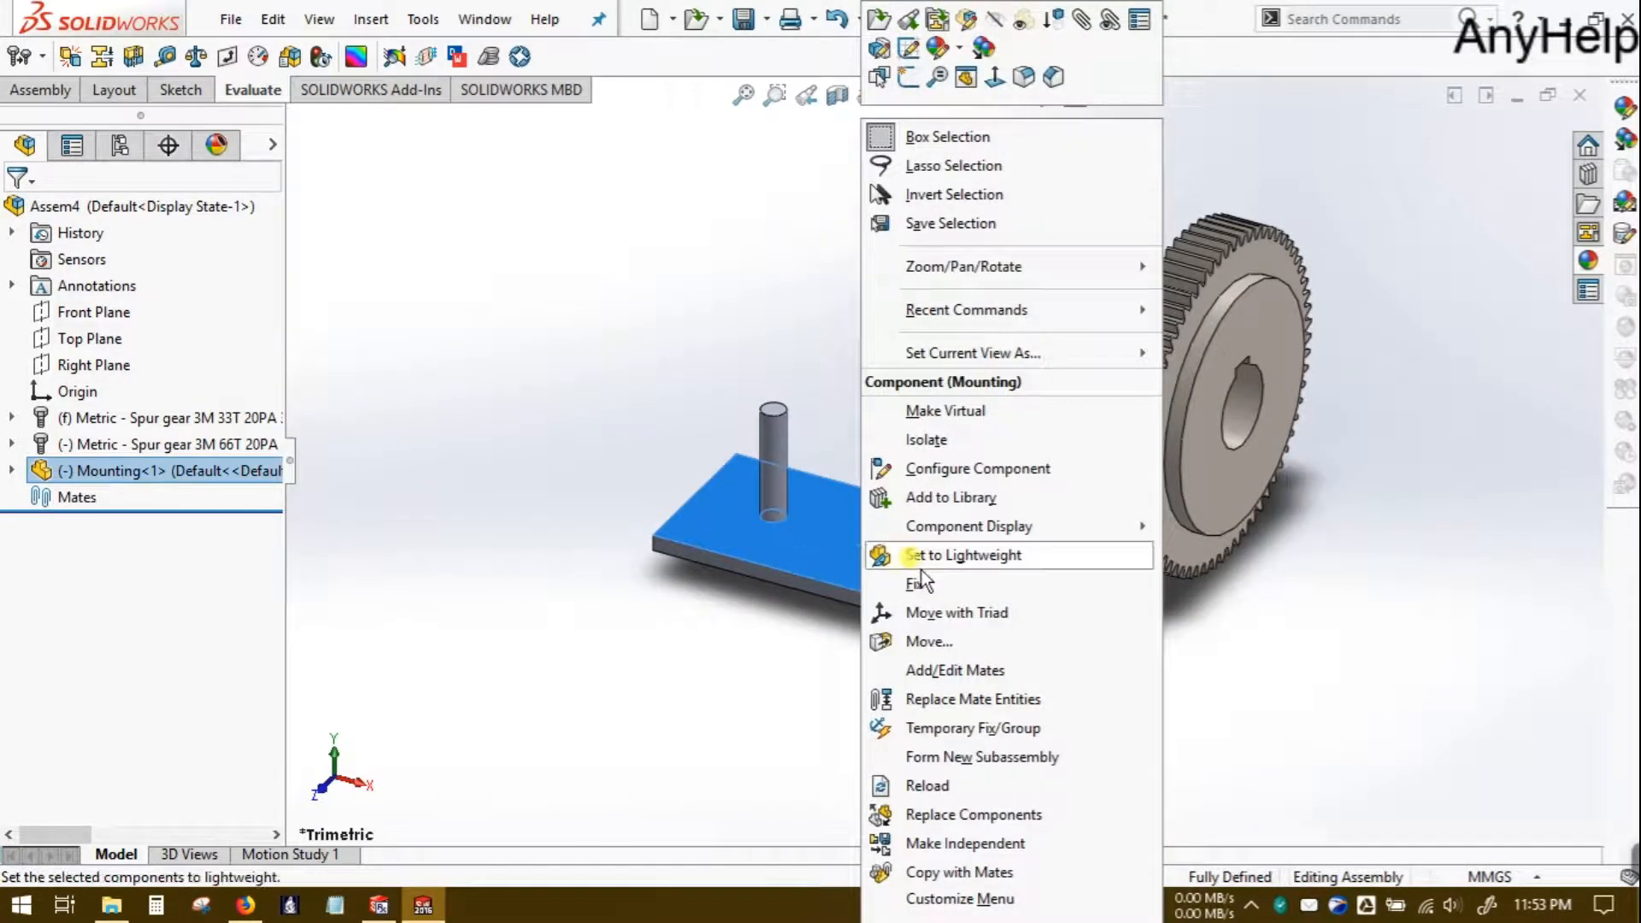
pyautogui.click(915, 584)
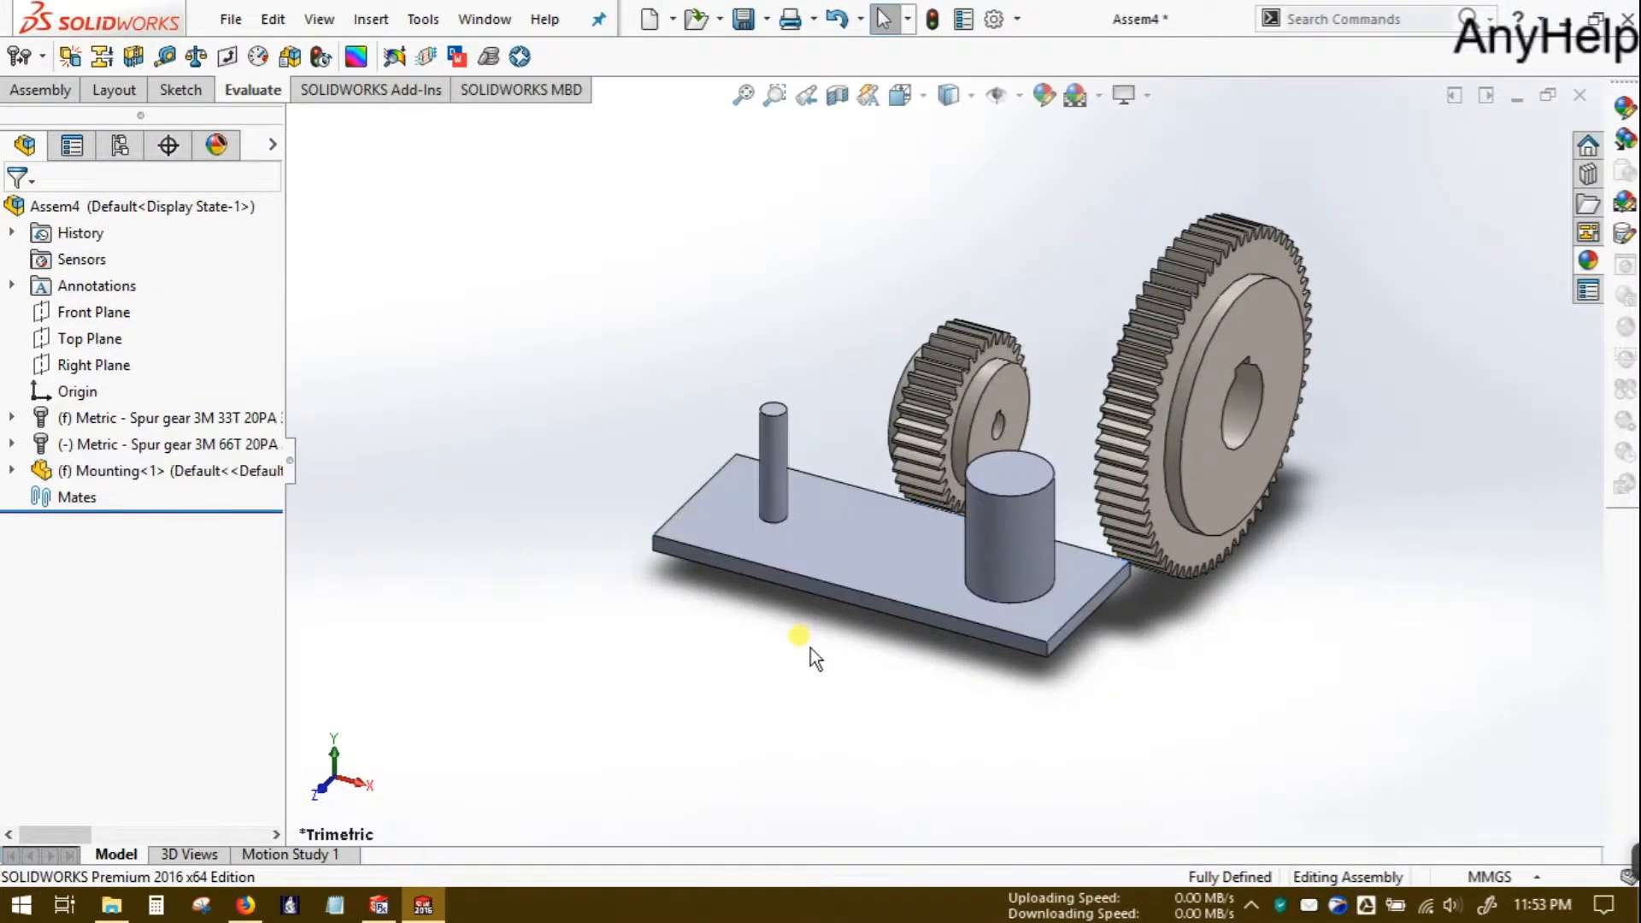
pyautogui.rightClick(1005, 398)
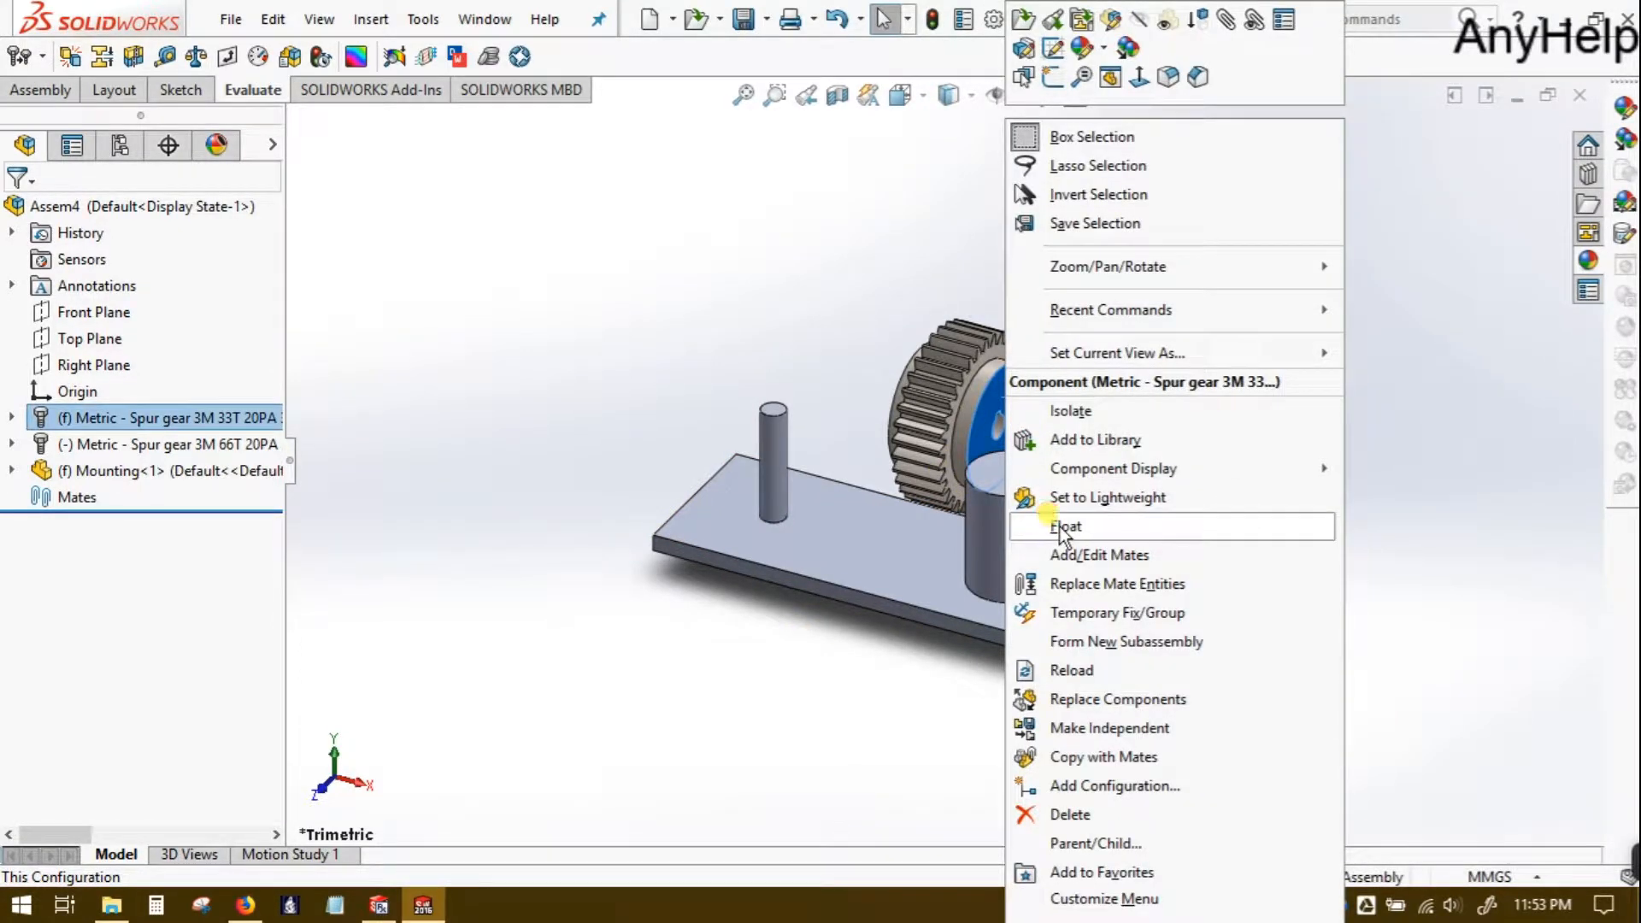
pyautogui.click(1062, 527)
# - Add a concentric mate between the mounting's thin post and the bore of the 33T spur gear
pyautogui.scroll(-5, 726, 472)
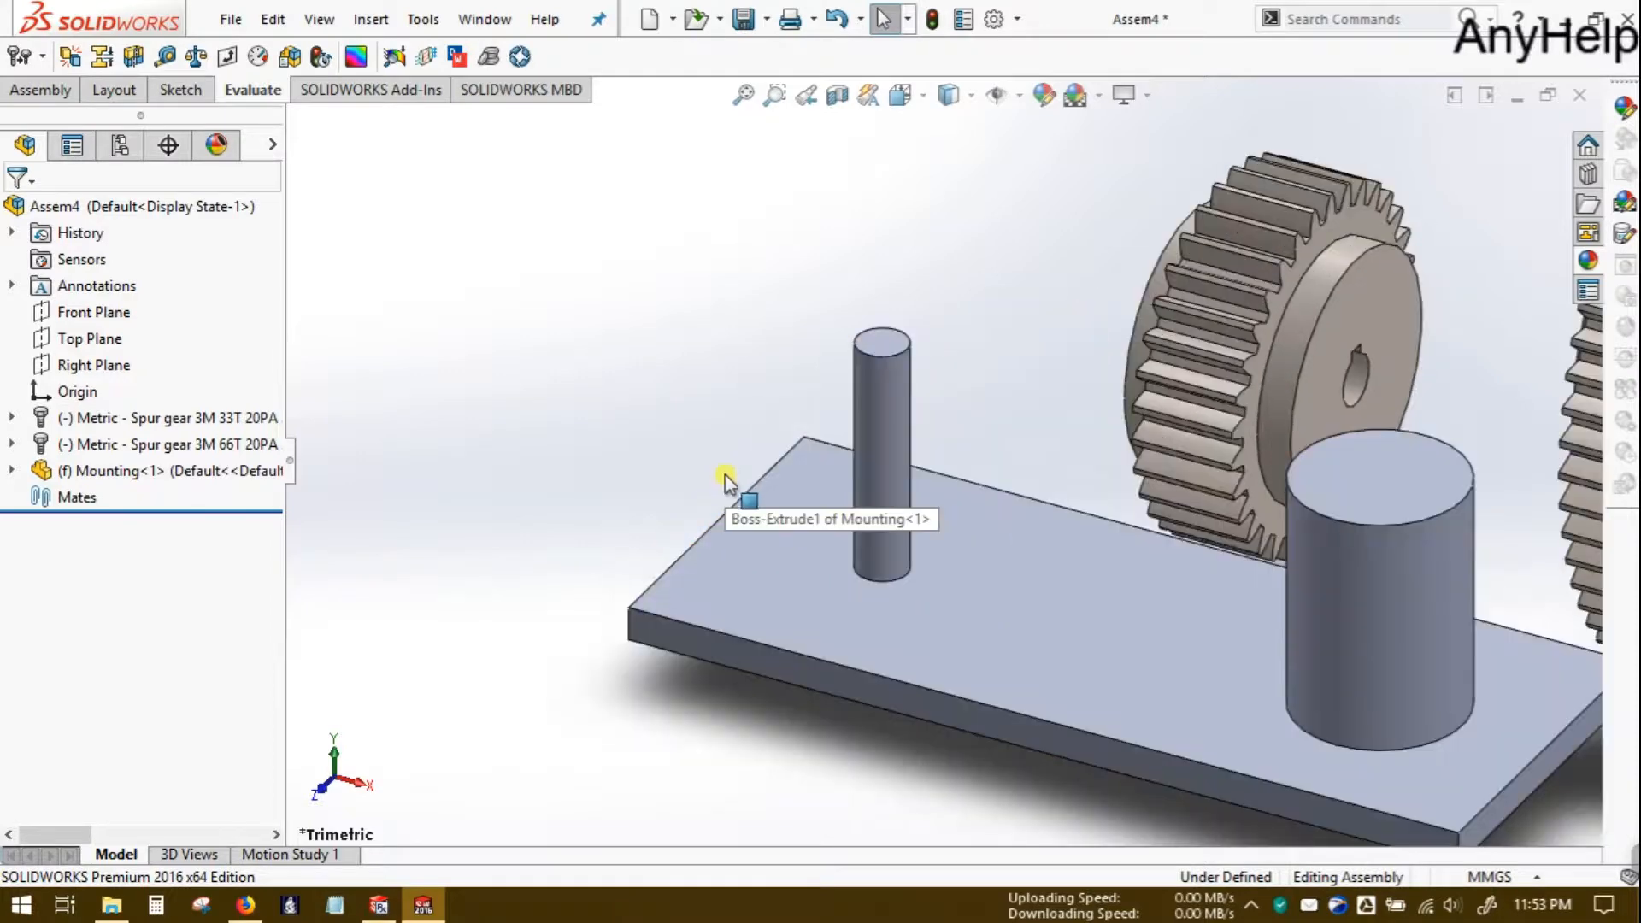
pyautogui.scroll(5, 725, 474)
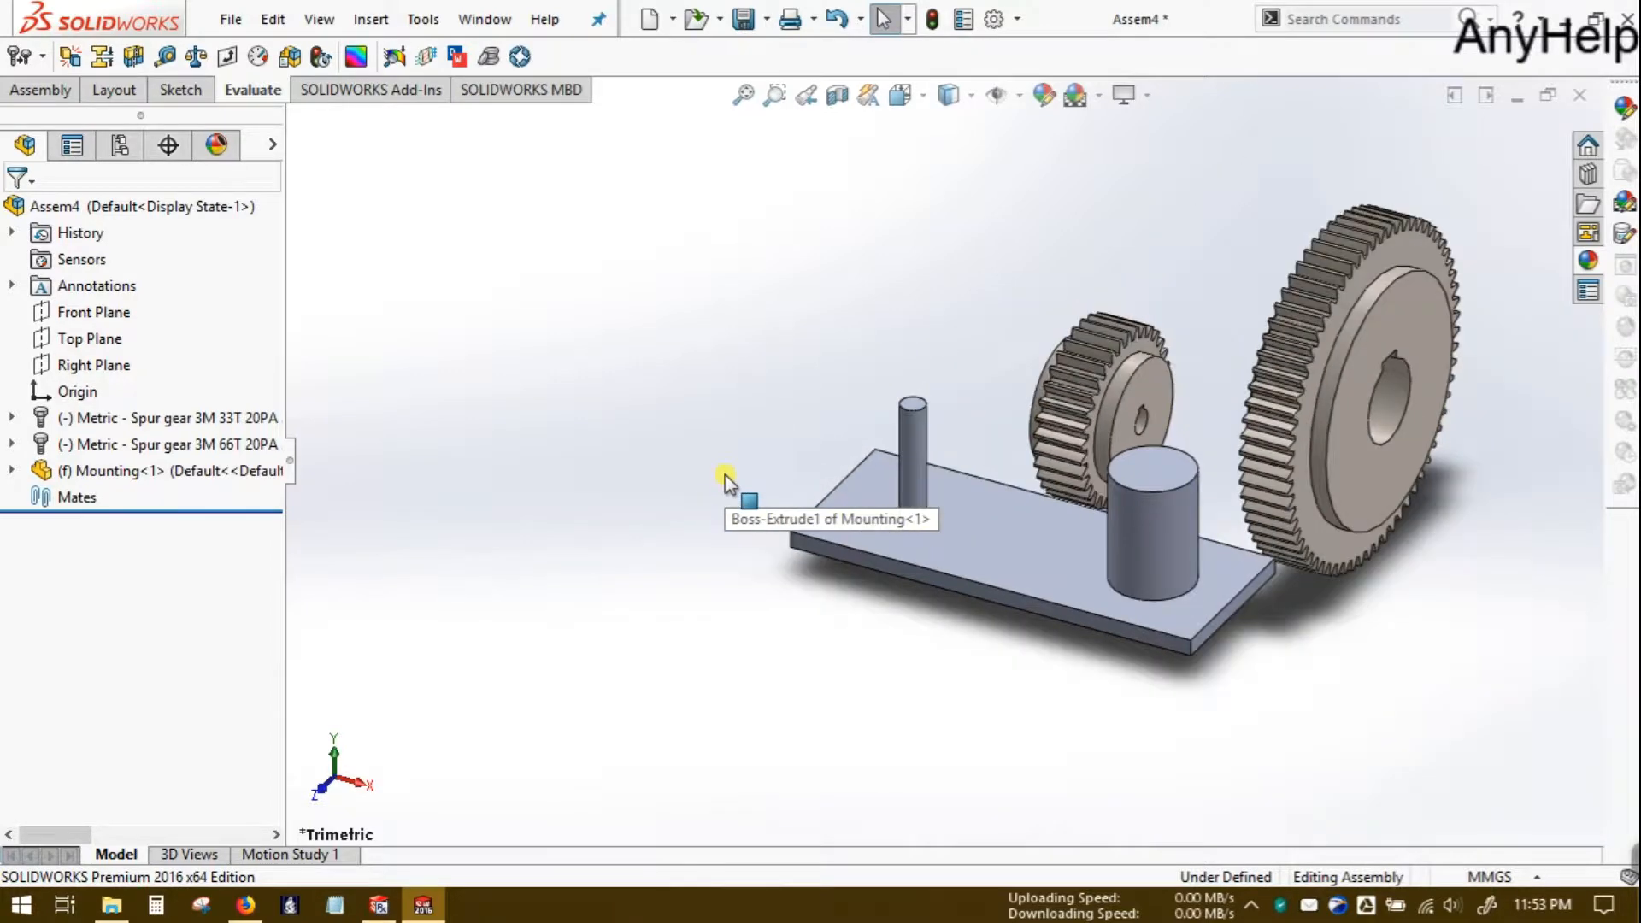
pyautogui.click(120, 92)
pyautogui.click(49, 89)
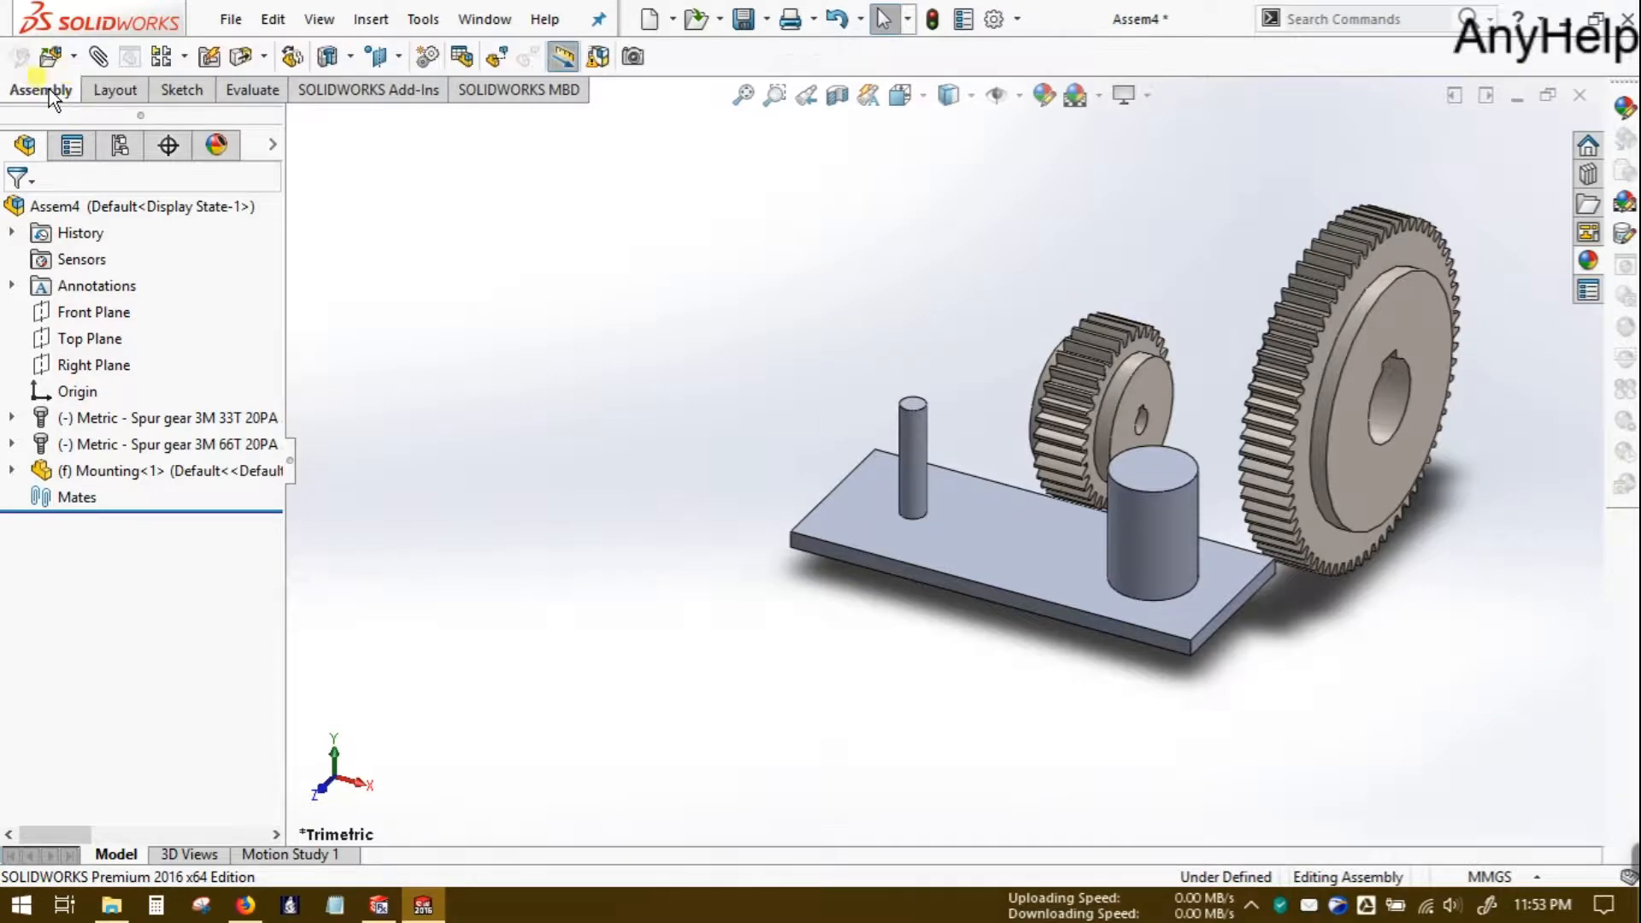
pyautogui.click(92, 62)
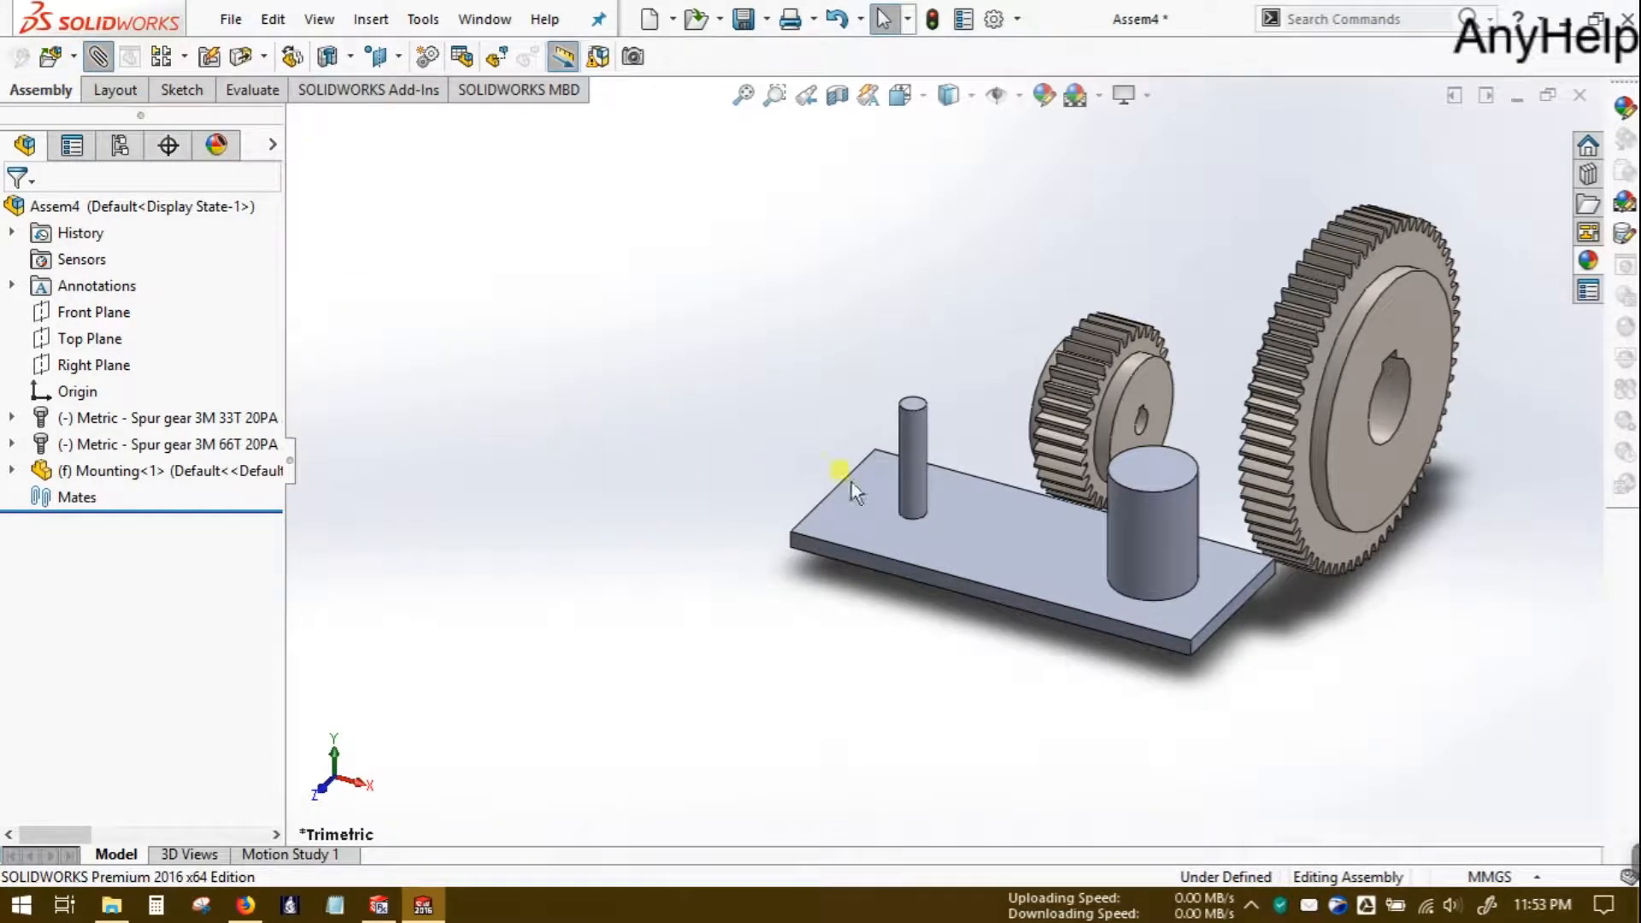
pyautogui.click(920, 474)
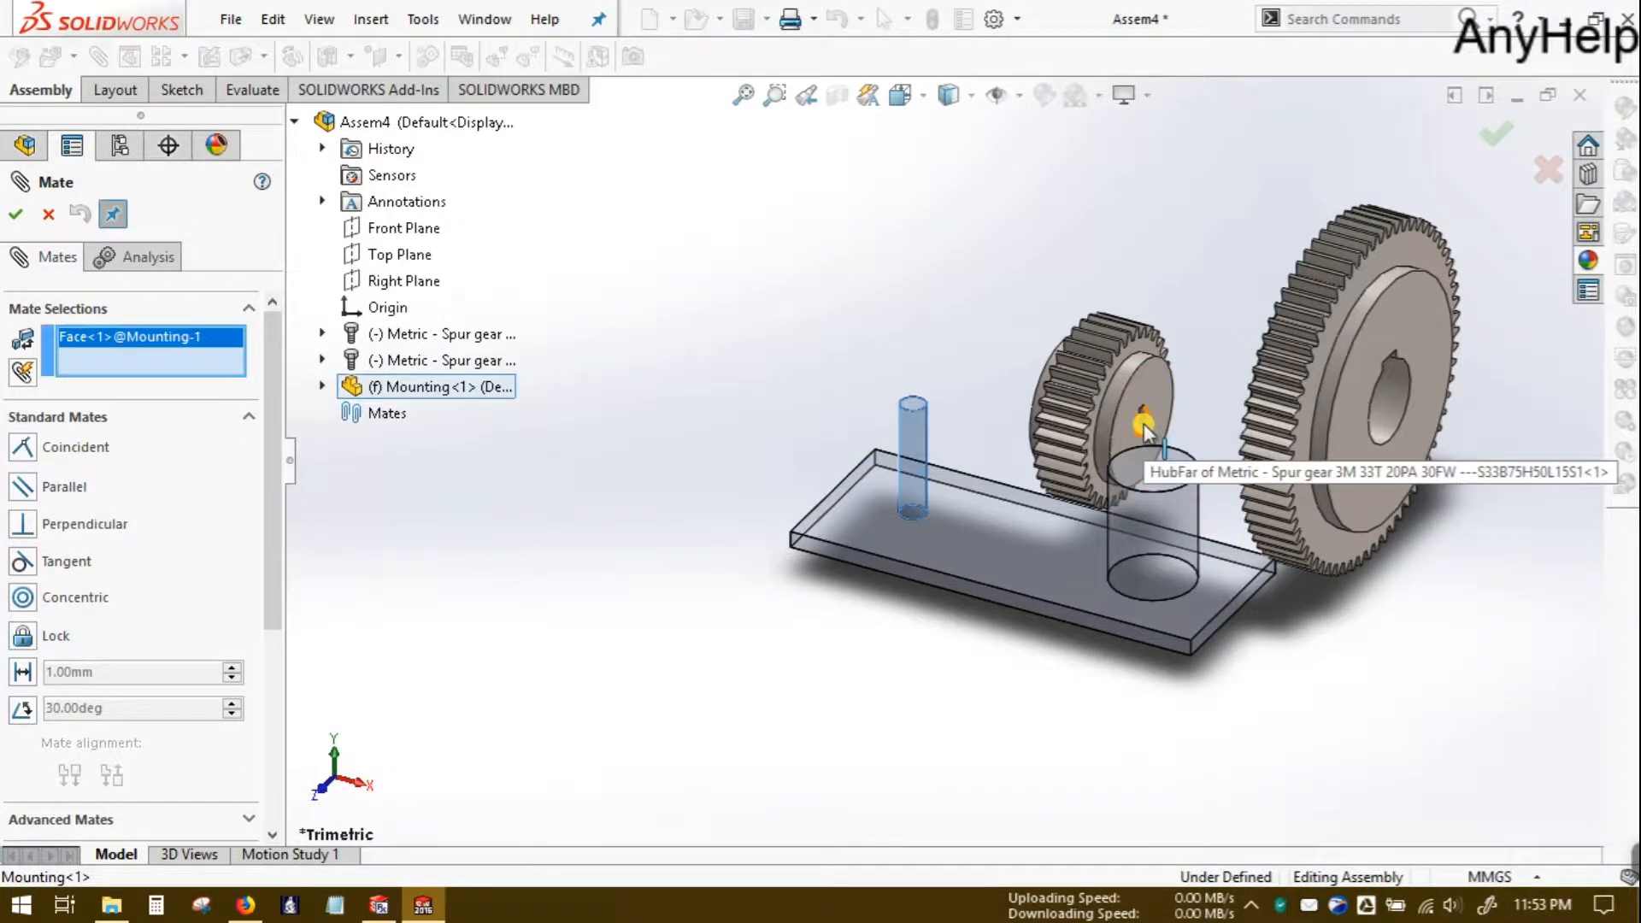
pyautogui.scroll(-8, 1145, 427)
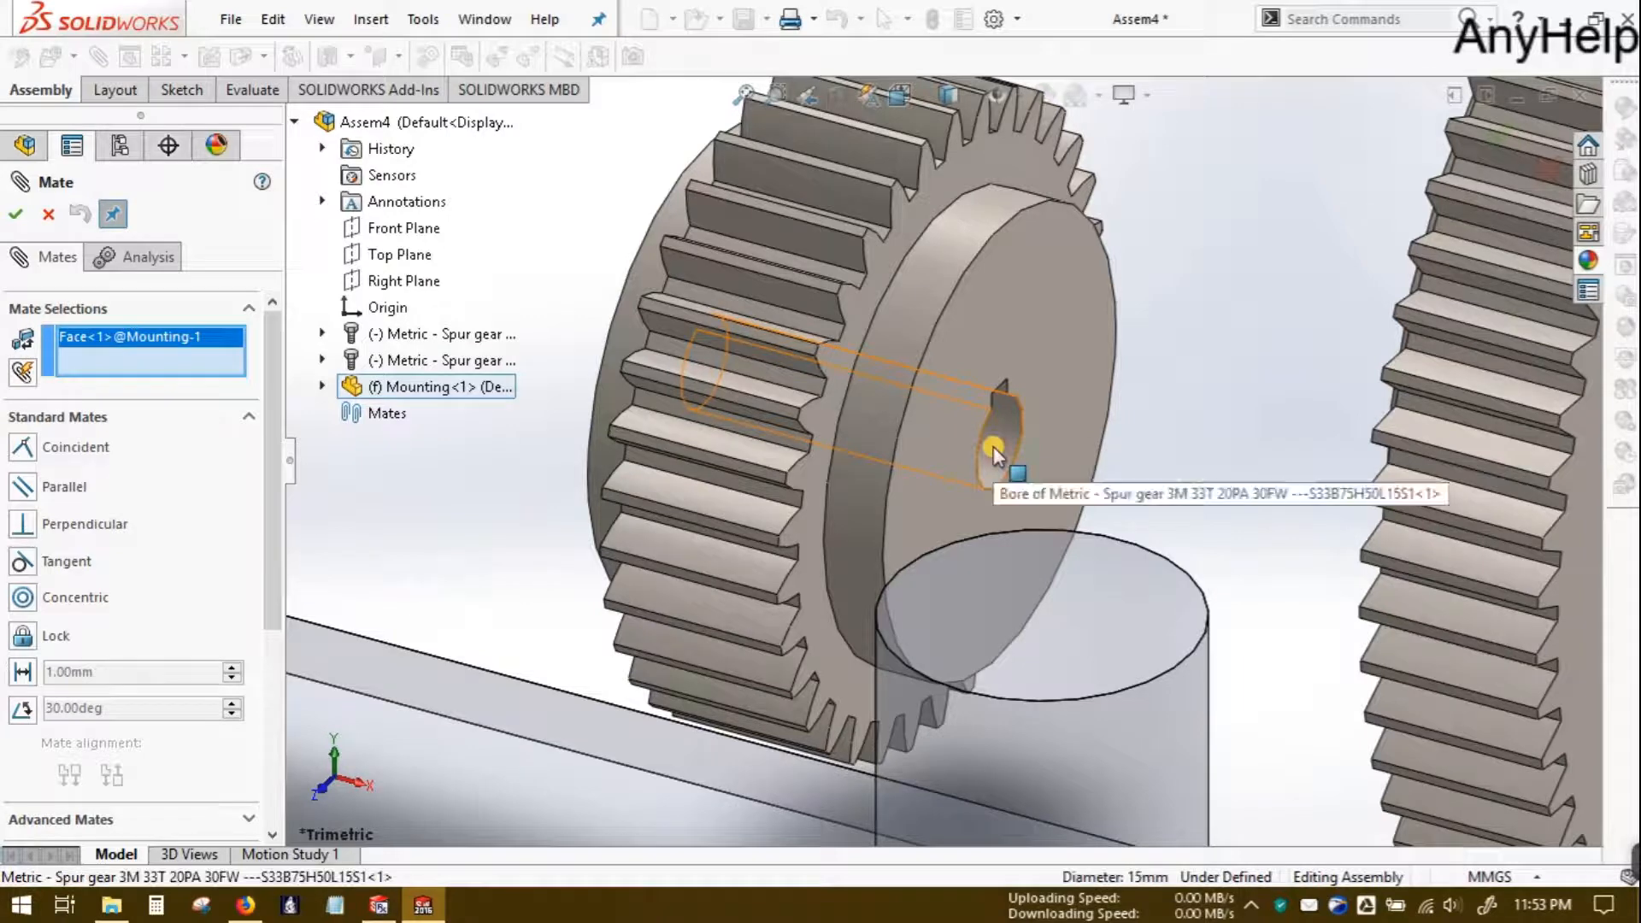
pyautogui.click(993, 446)
pyautogui.scroll(6, 958, 402)
pyautogui.scroll(3, 956, 398)
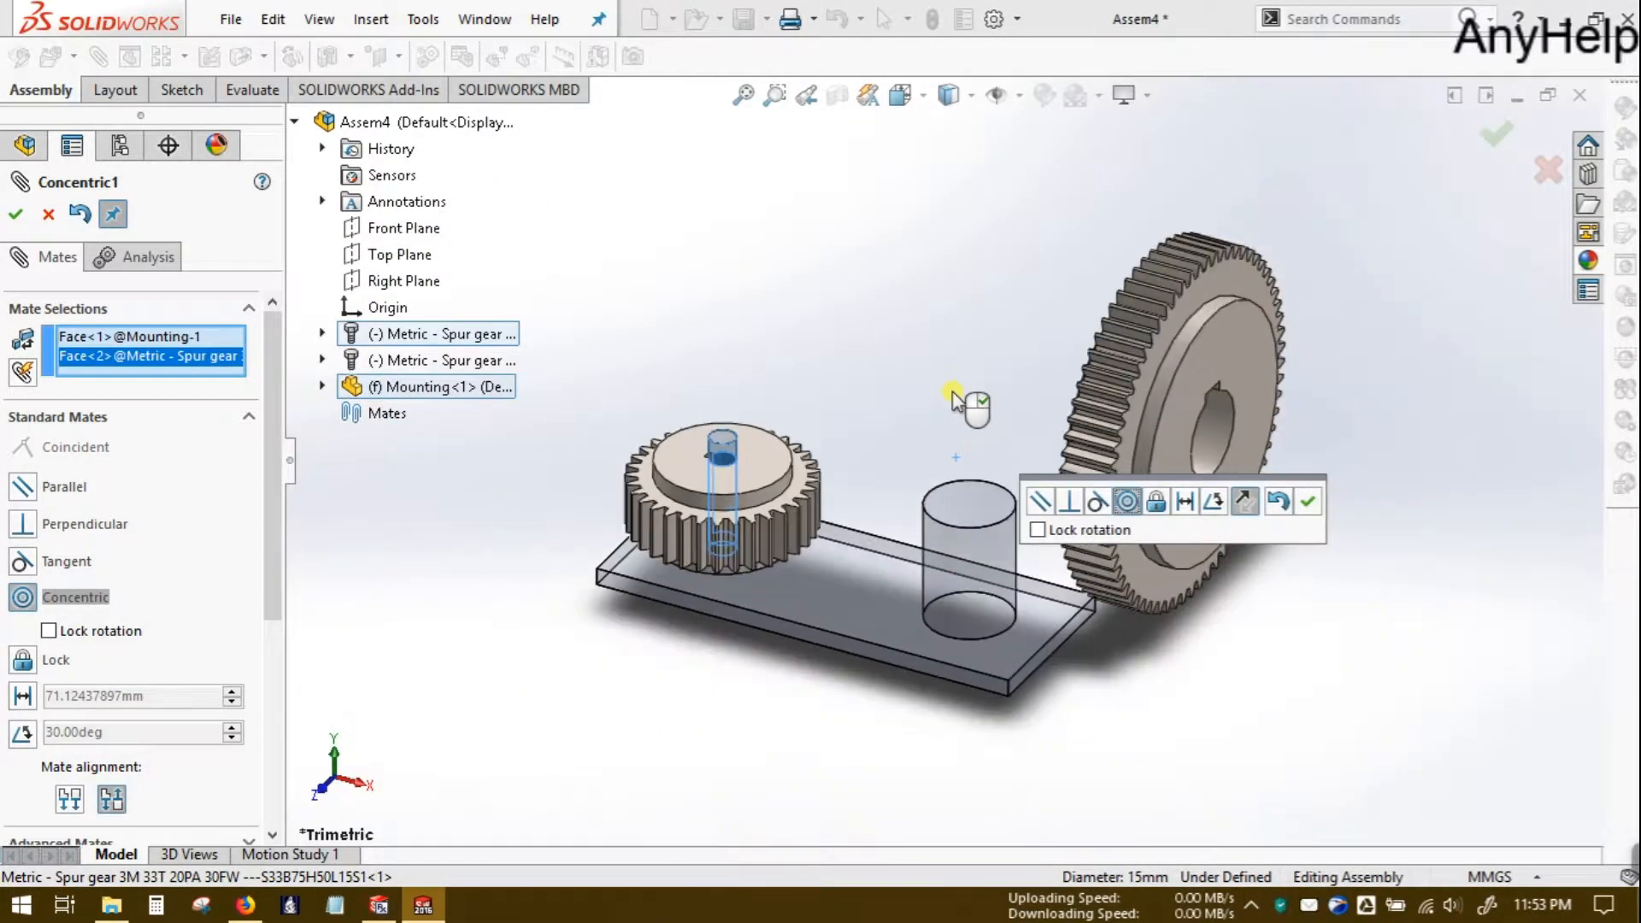
pyautogui.click(1305, 503)
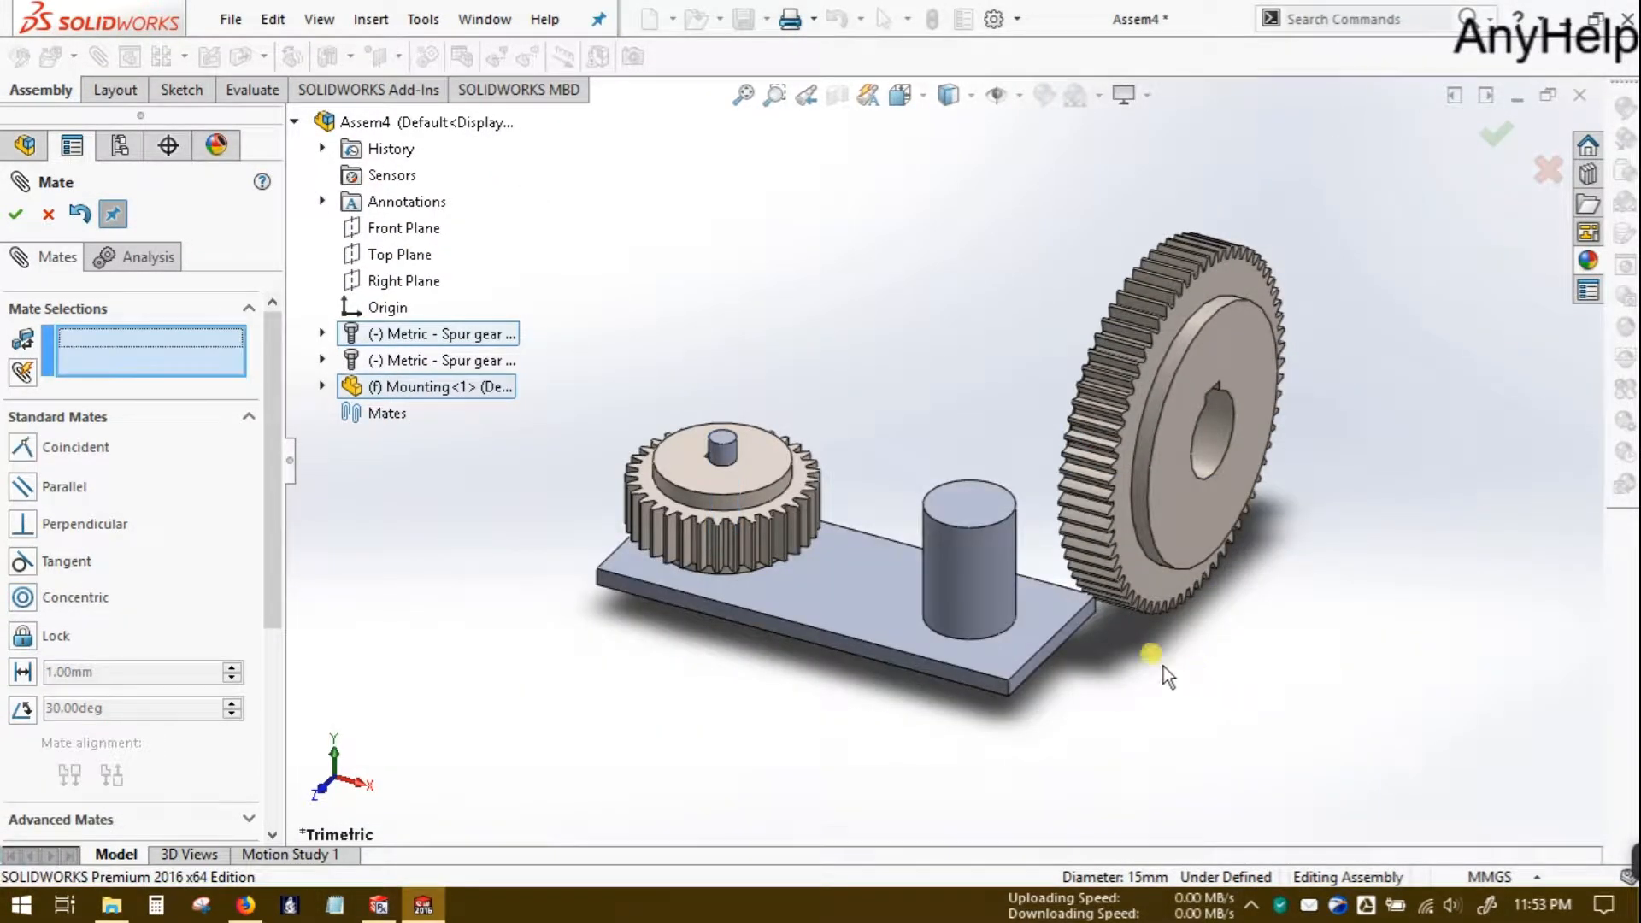
# - Add a concentric mate between the mounting's thick post and the bore of the 66T spur gear
pyautogui.click(1117, 584)
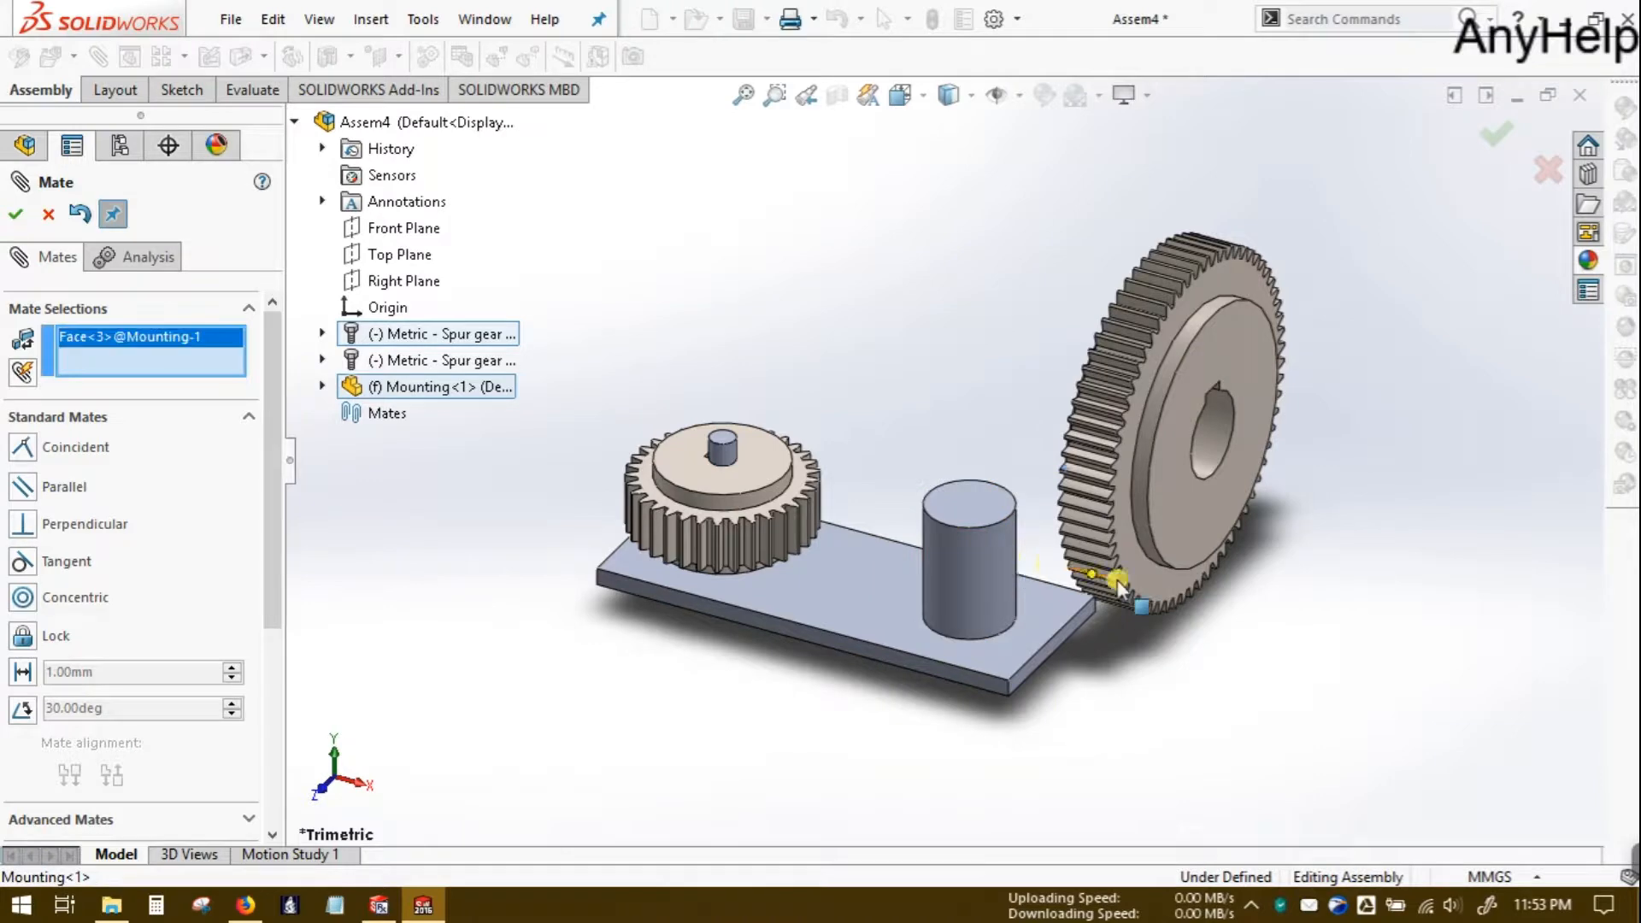
pyautogui.click(1215, 434)
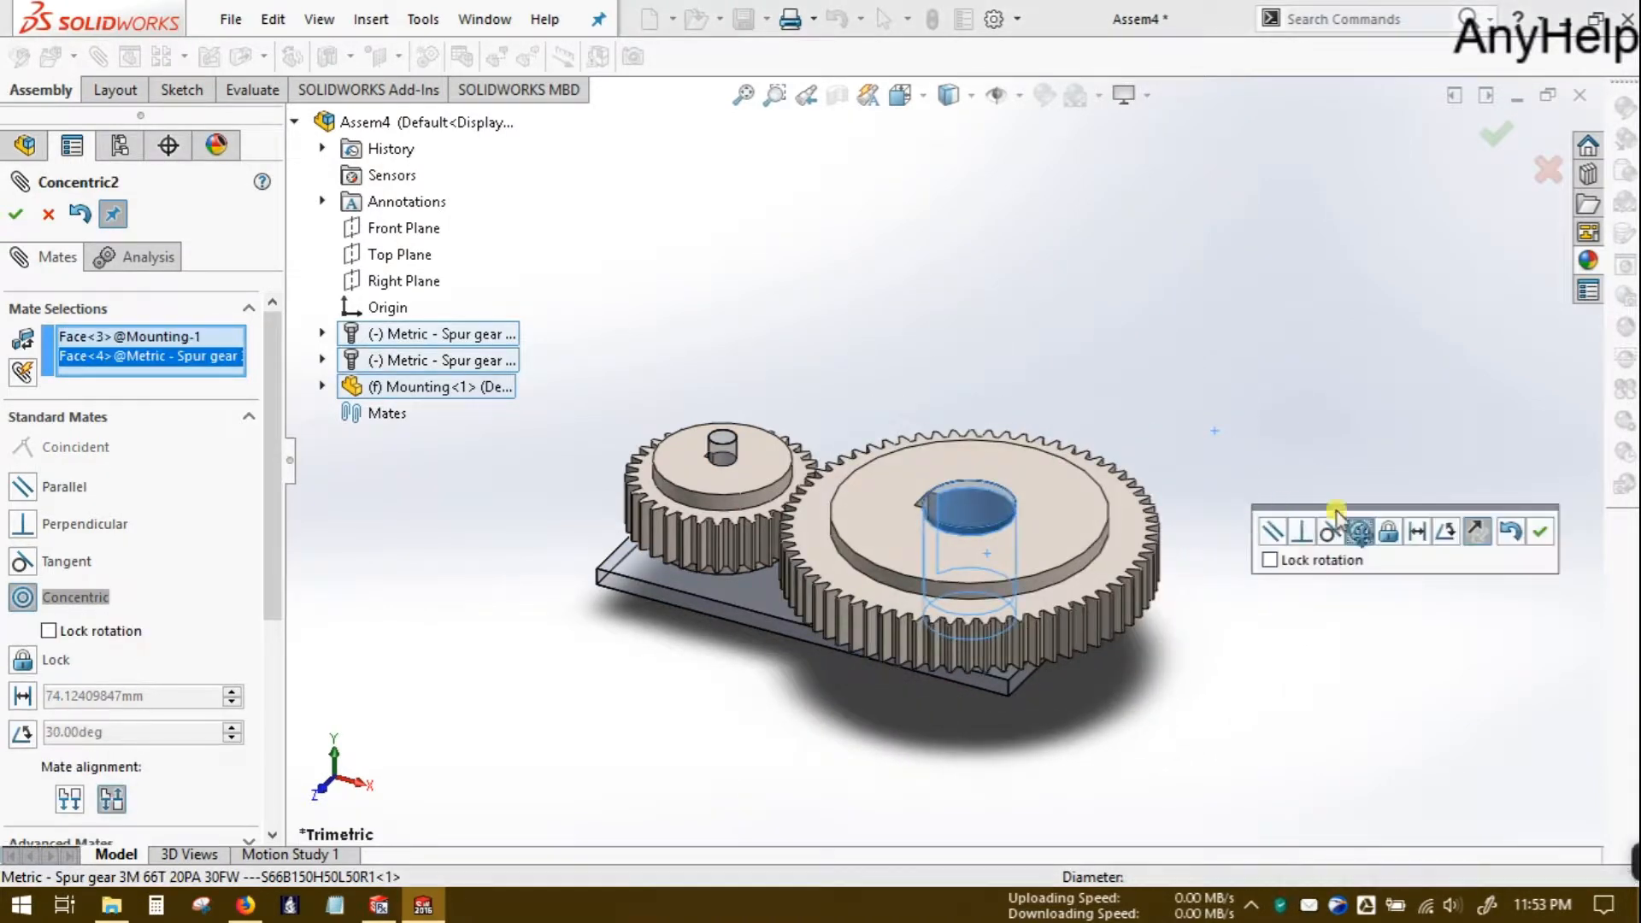
pyautogui.click(1542, 533)
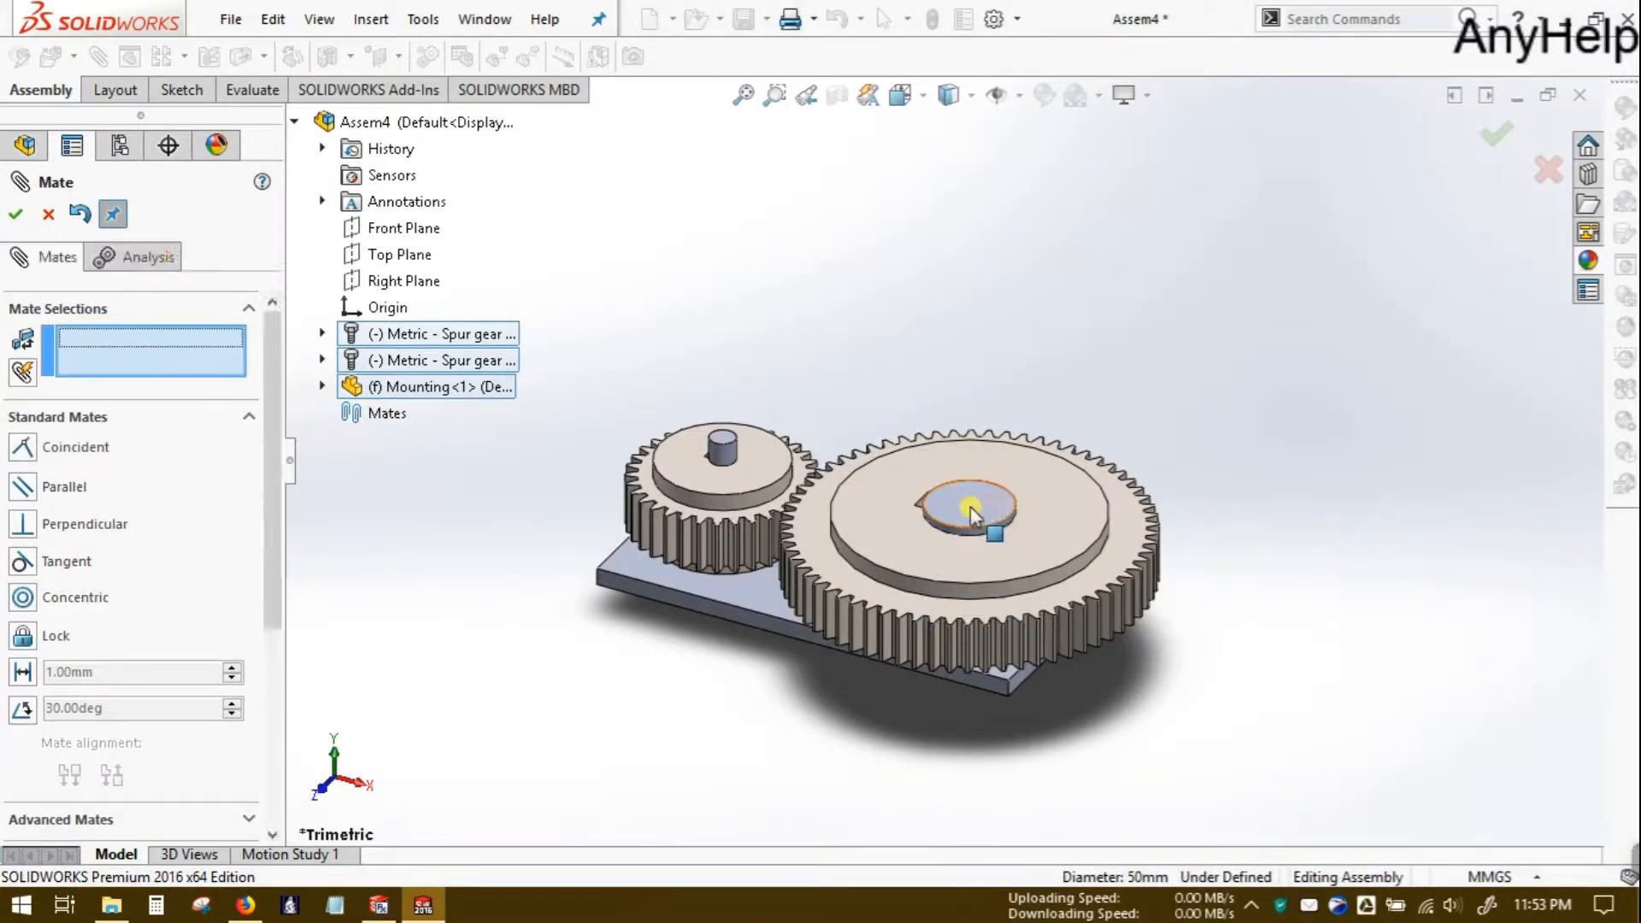
# - Make the upper hub faces of the 66T and 33T gears coincident
pyautogui.scroll(-1, 974, 510)
pyautogui.scroll(2, 974, 510)
pyautogui.moveTo(1146, 551); pyautogui.dragTo(1168, 583, button='middle')
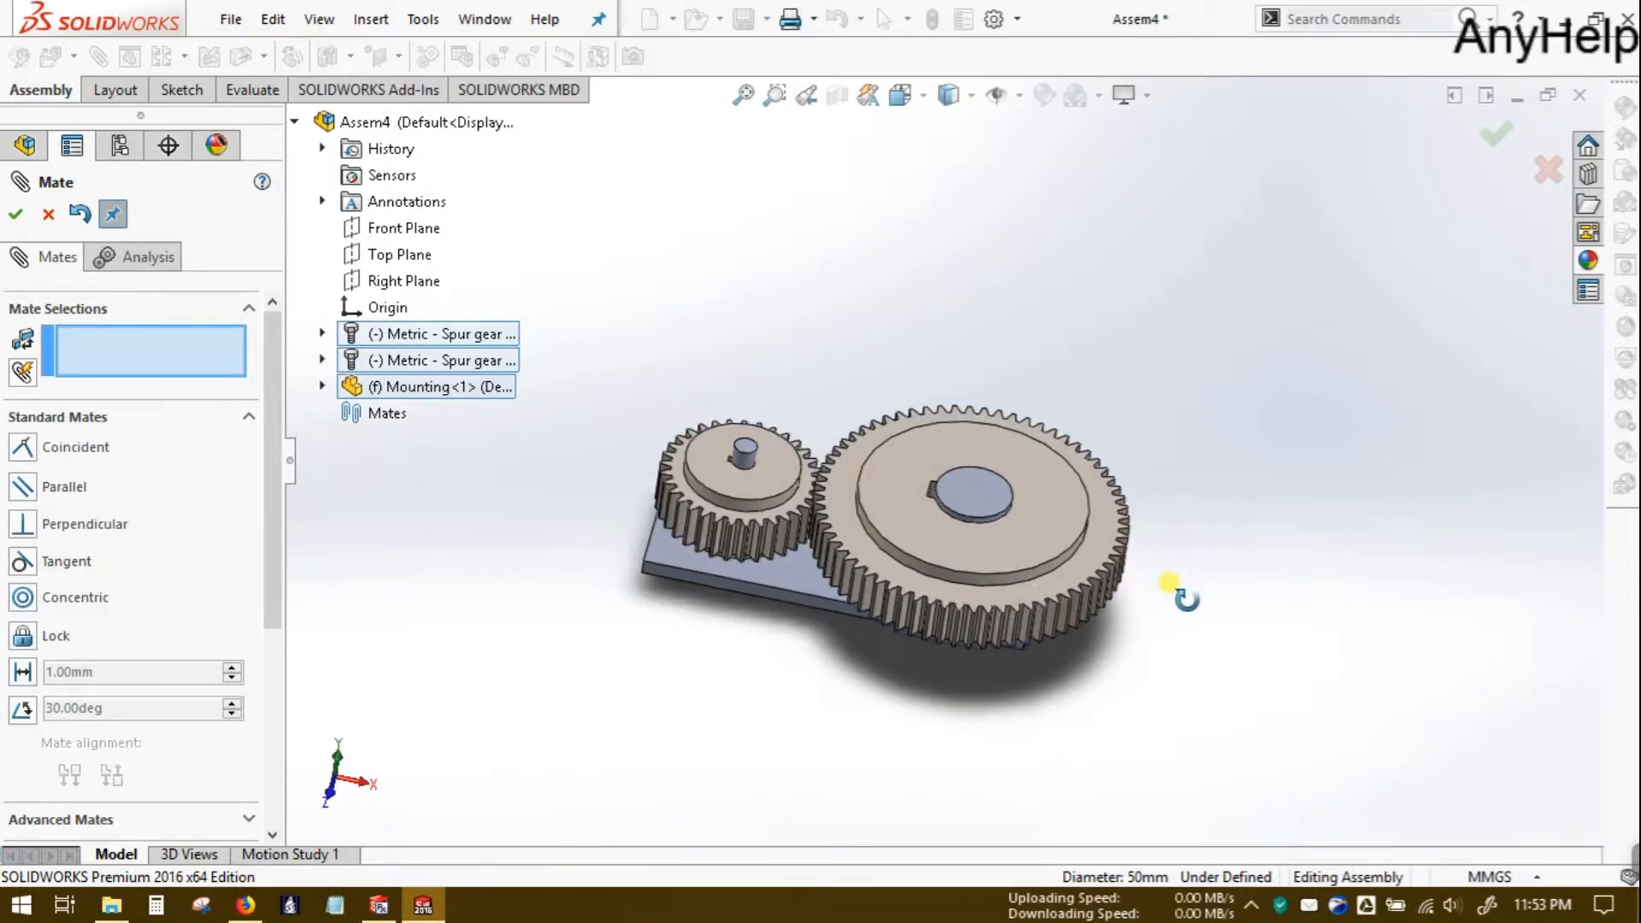
pyautogui.click(952, 540)
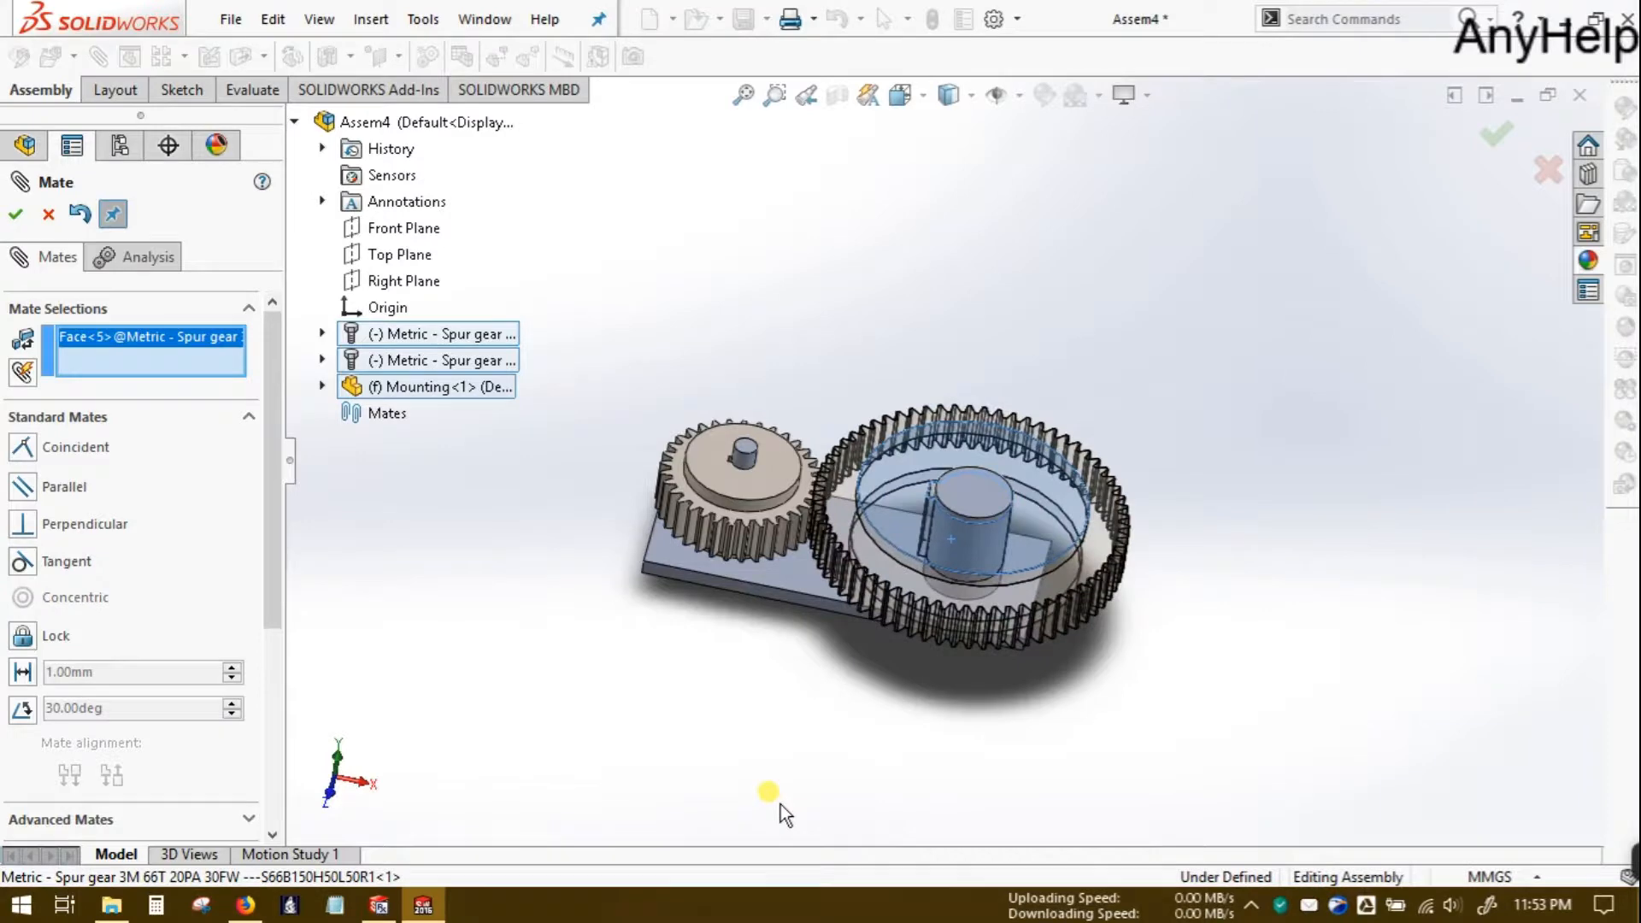
pyautogui.click(779, 468)
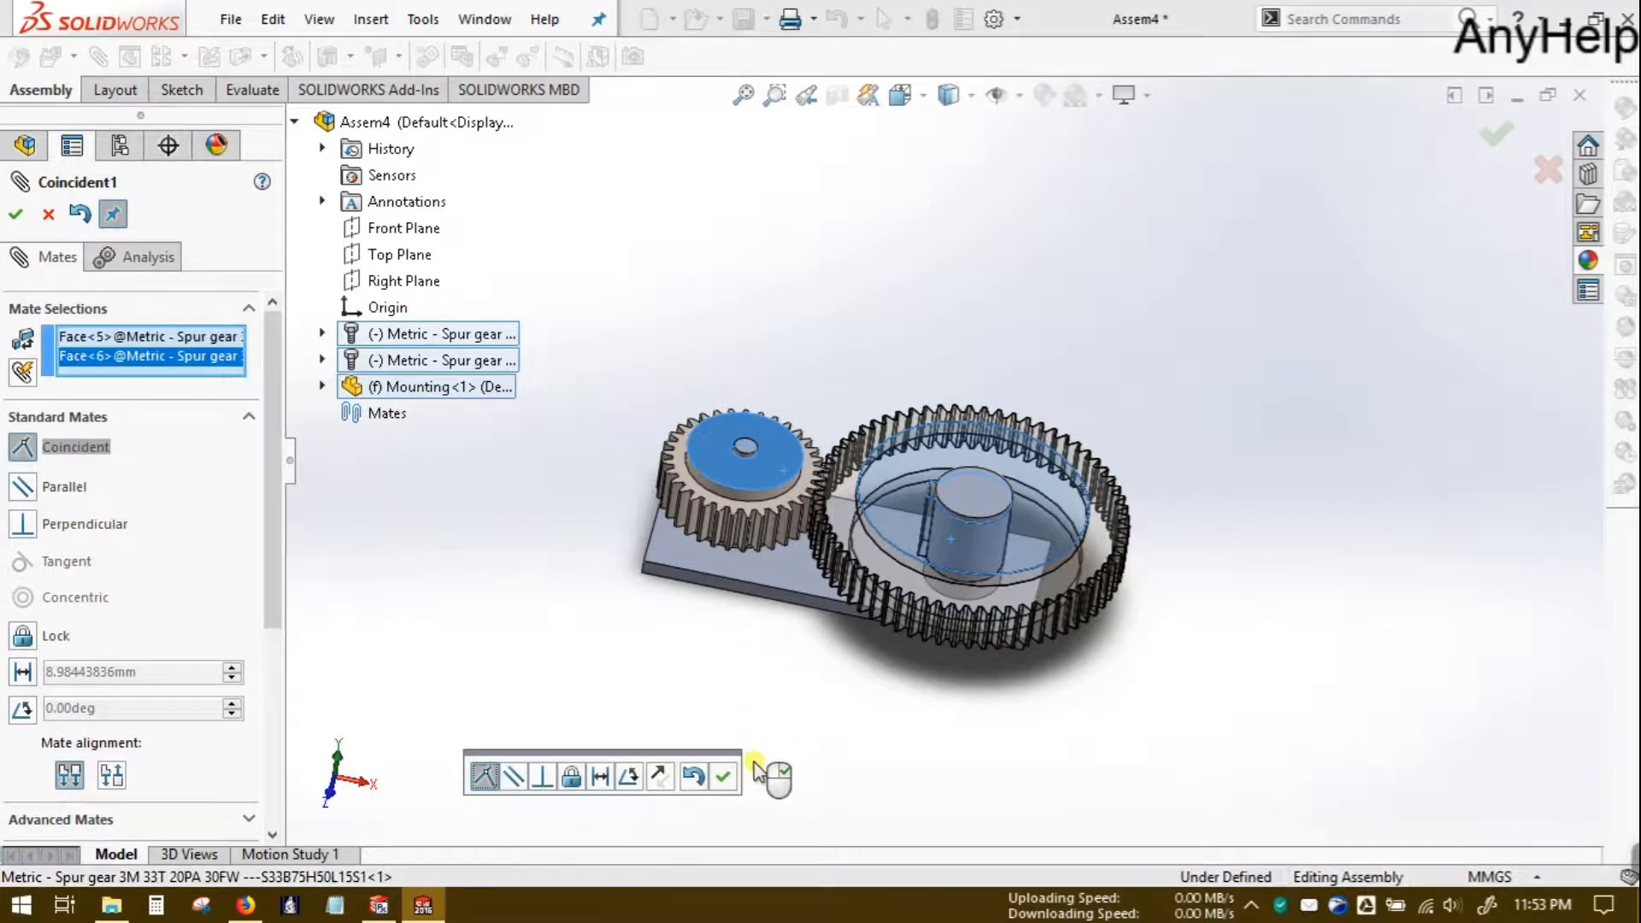
pyautogui.click(723, 780)
# - Add a 10 mm distance mate between the underside of the 66T gear's hub and the upper face of the mounting plate
pyautogui.moveTo(1157, 752); pyautogui.dragTo(1178, 480, button='middle')
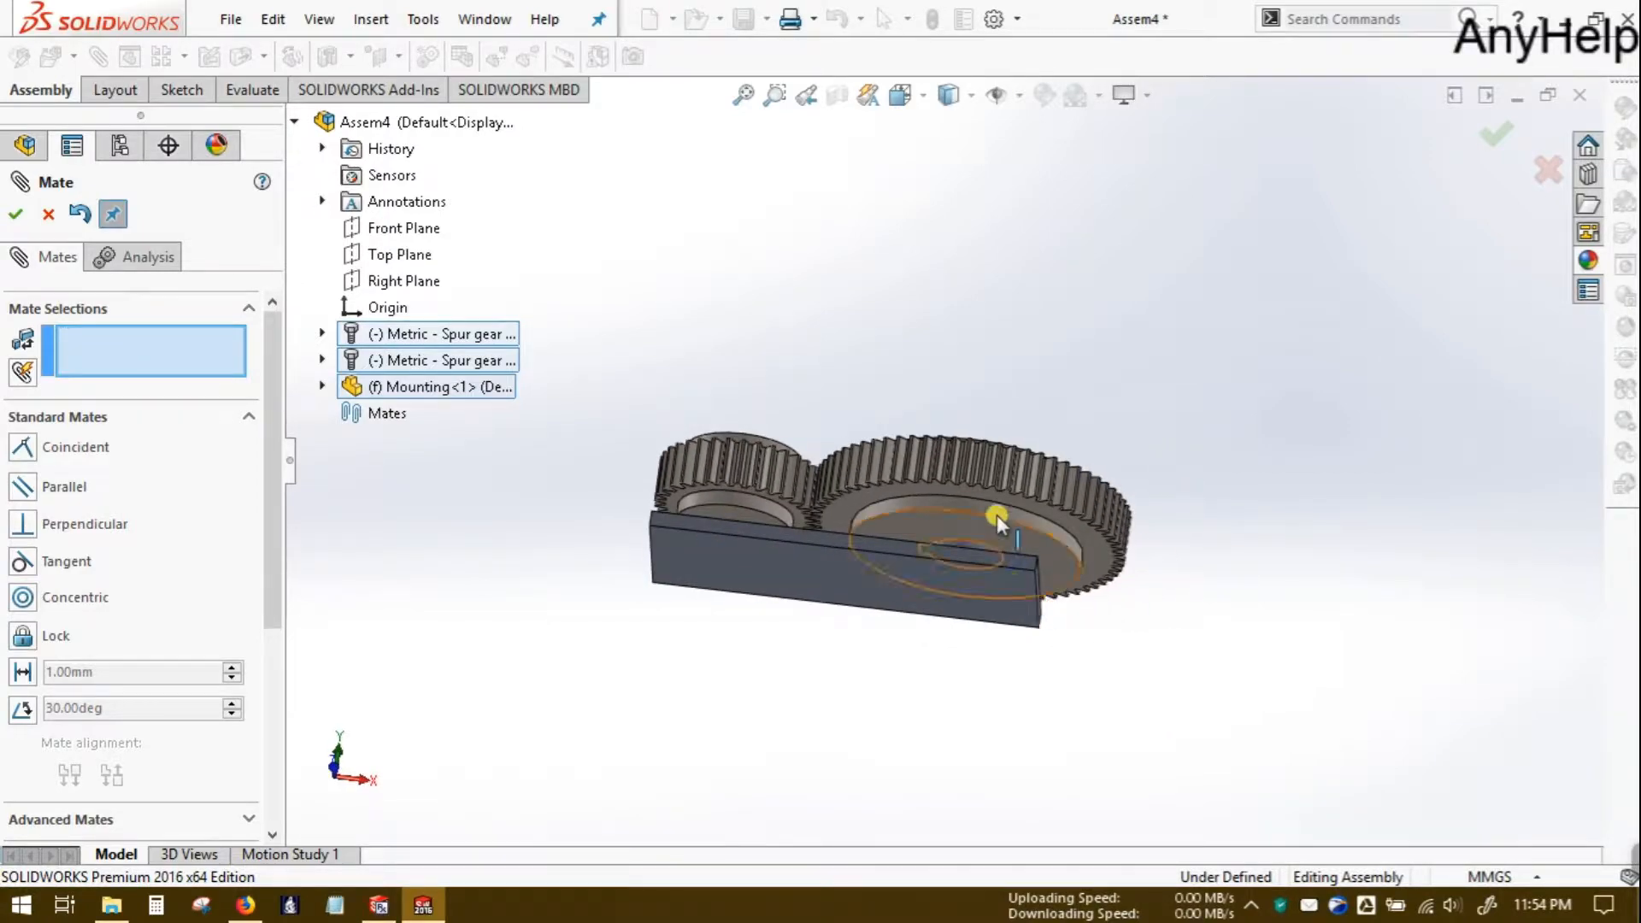
pyautogui.scroll(-5, 991, 520)
pyautogui.click(1272, 673)
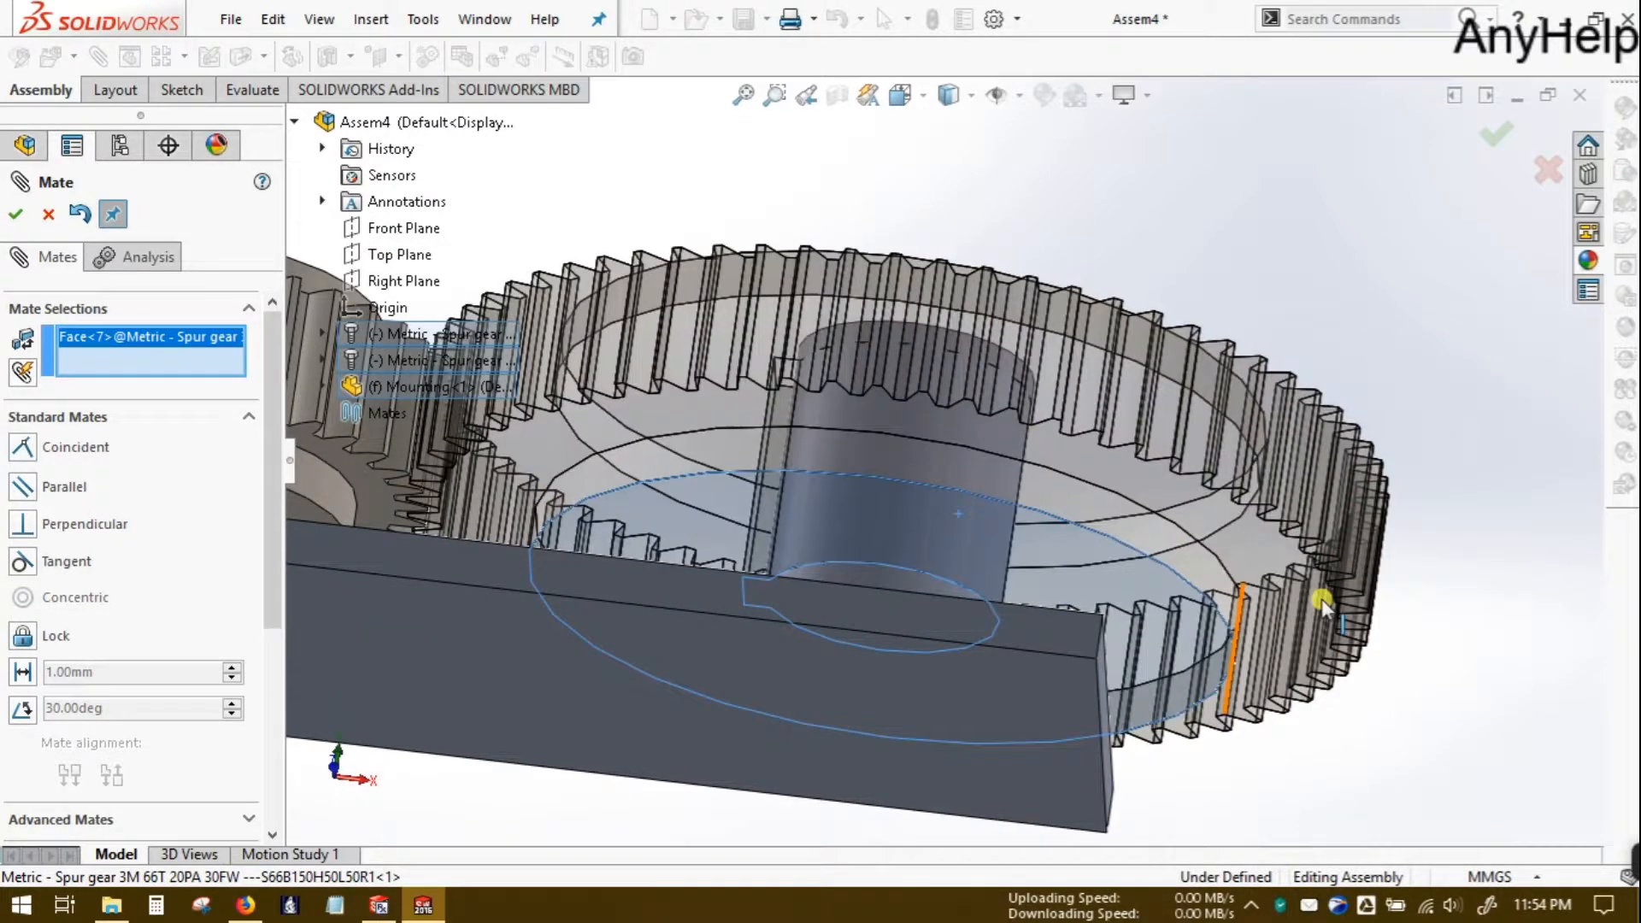
pyautogui.moveTo(1396, 333); pyautogui.dragTo(1372, 478, button='middle')
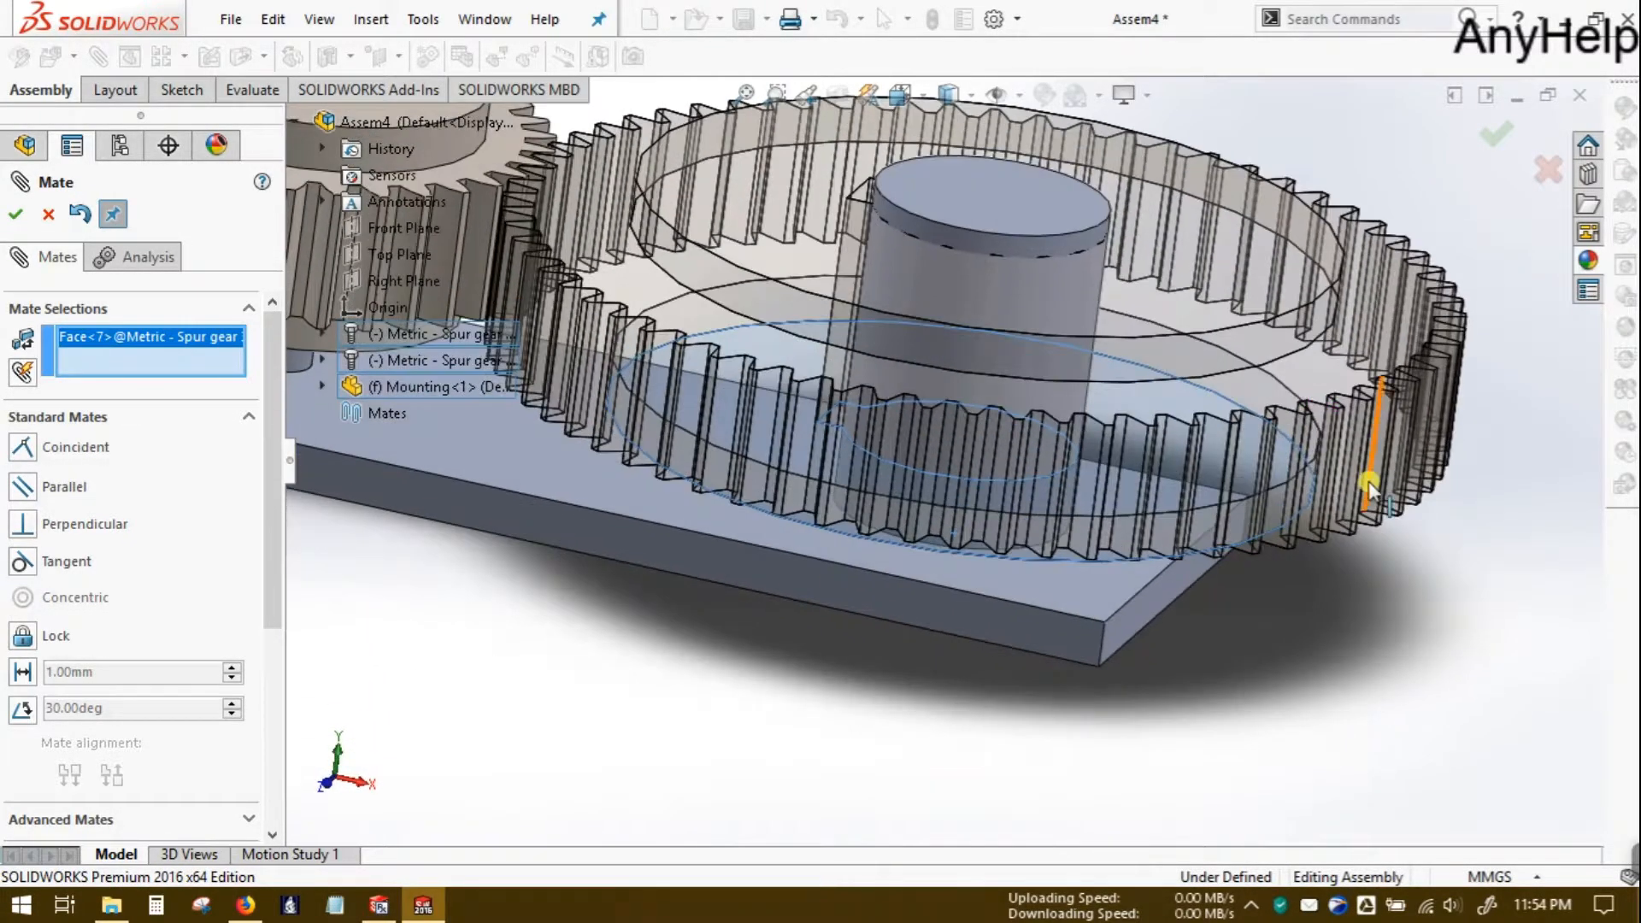
pyautogui.click(1090, 588)
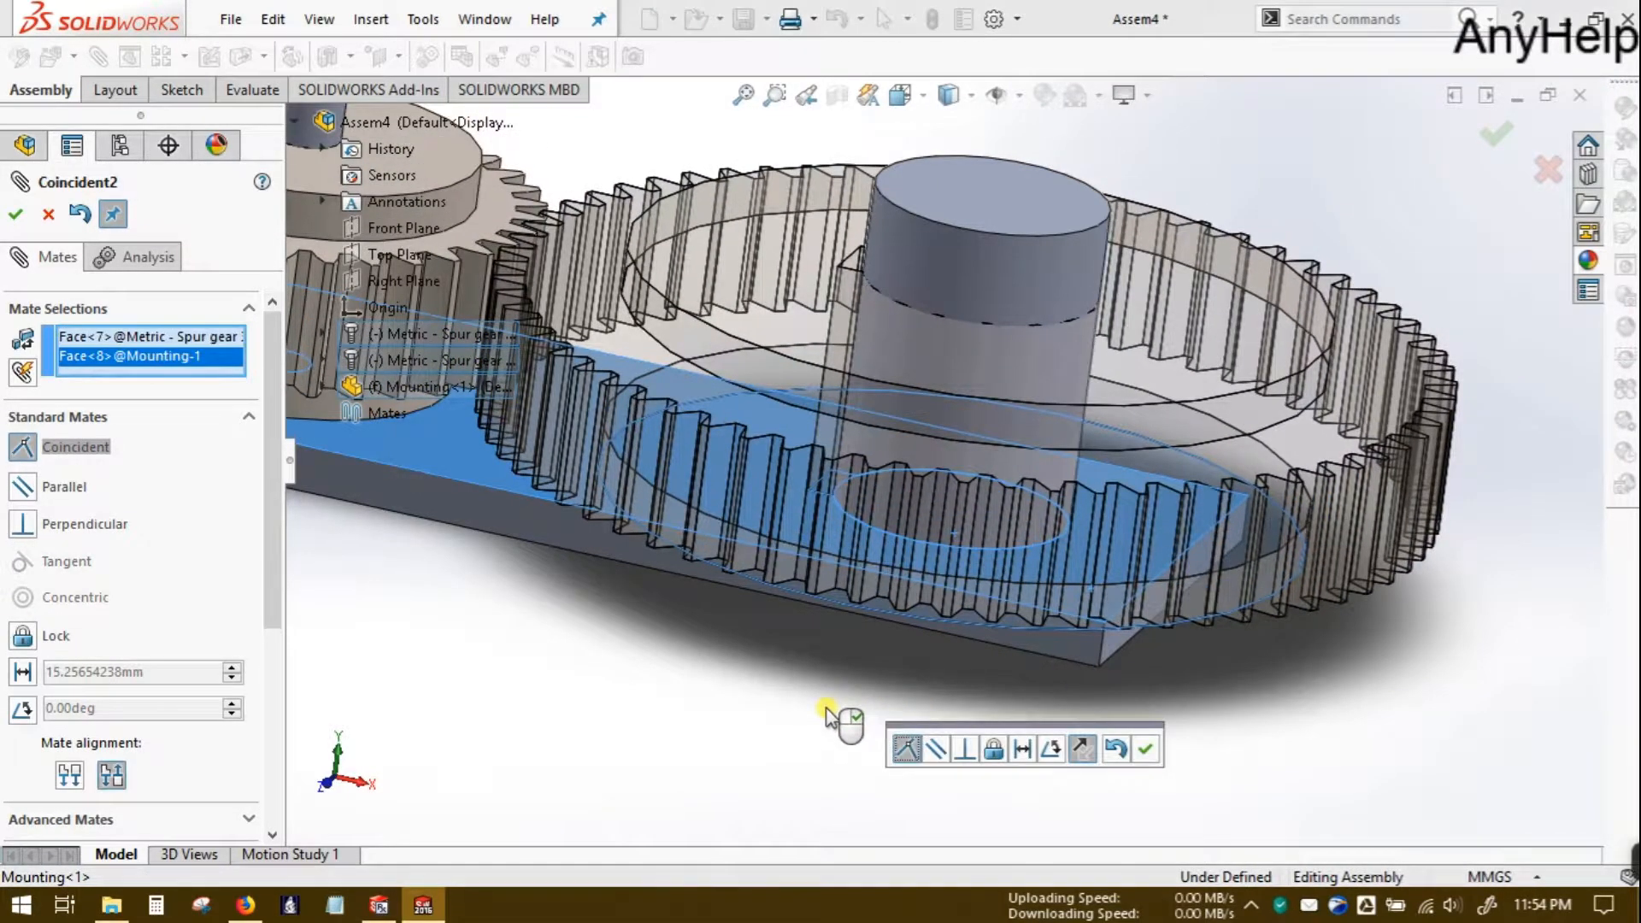
pyautogui.scroll(4, 827, 712)
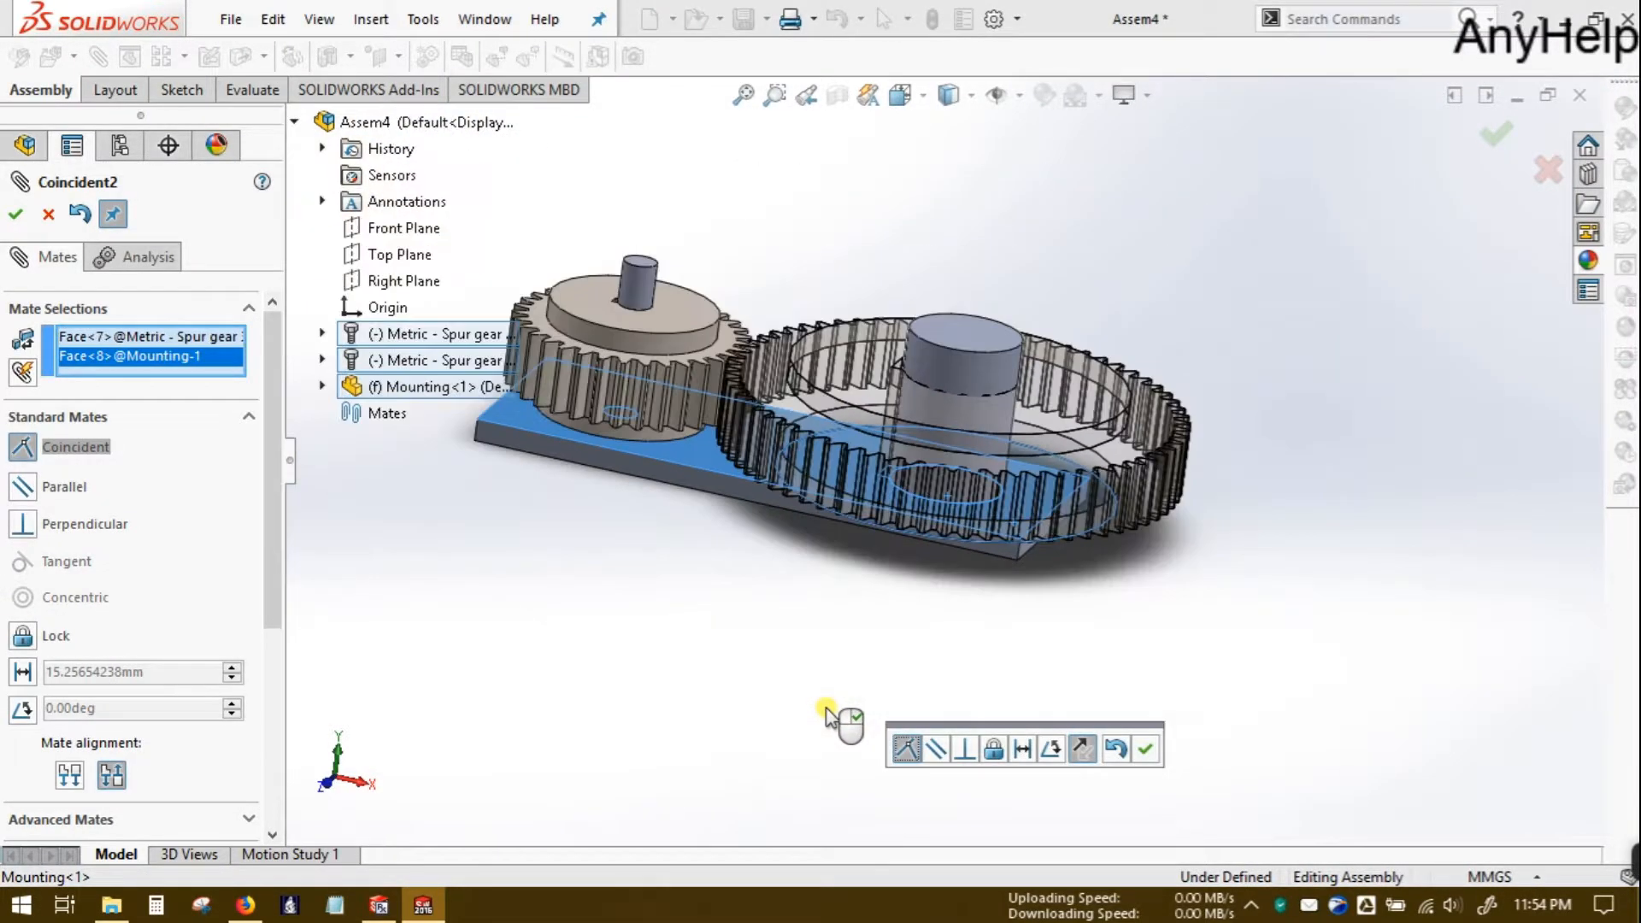
pyautogui.click(1026, 751)
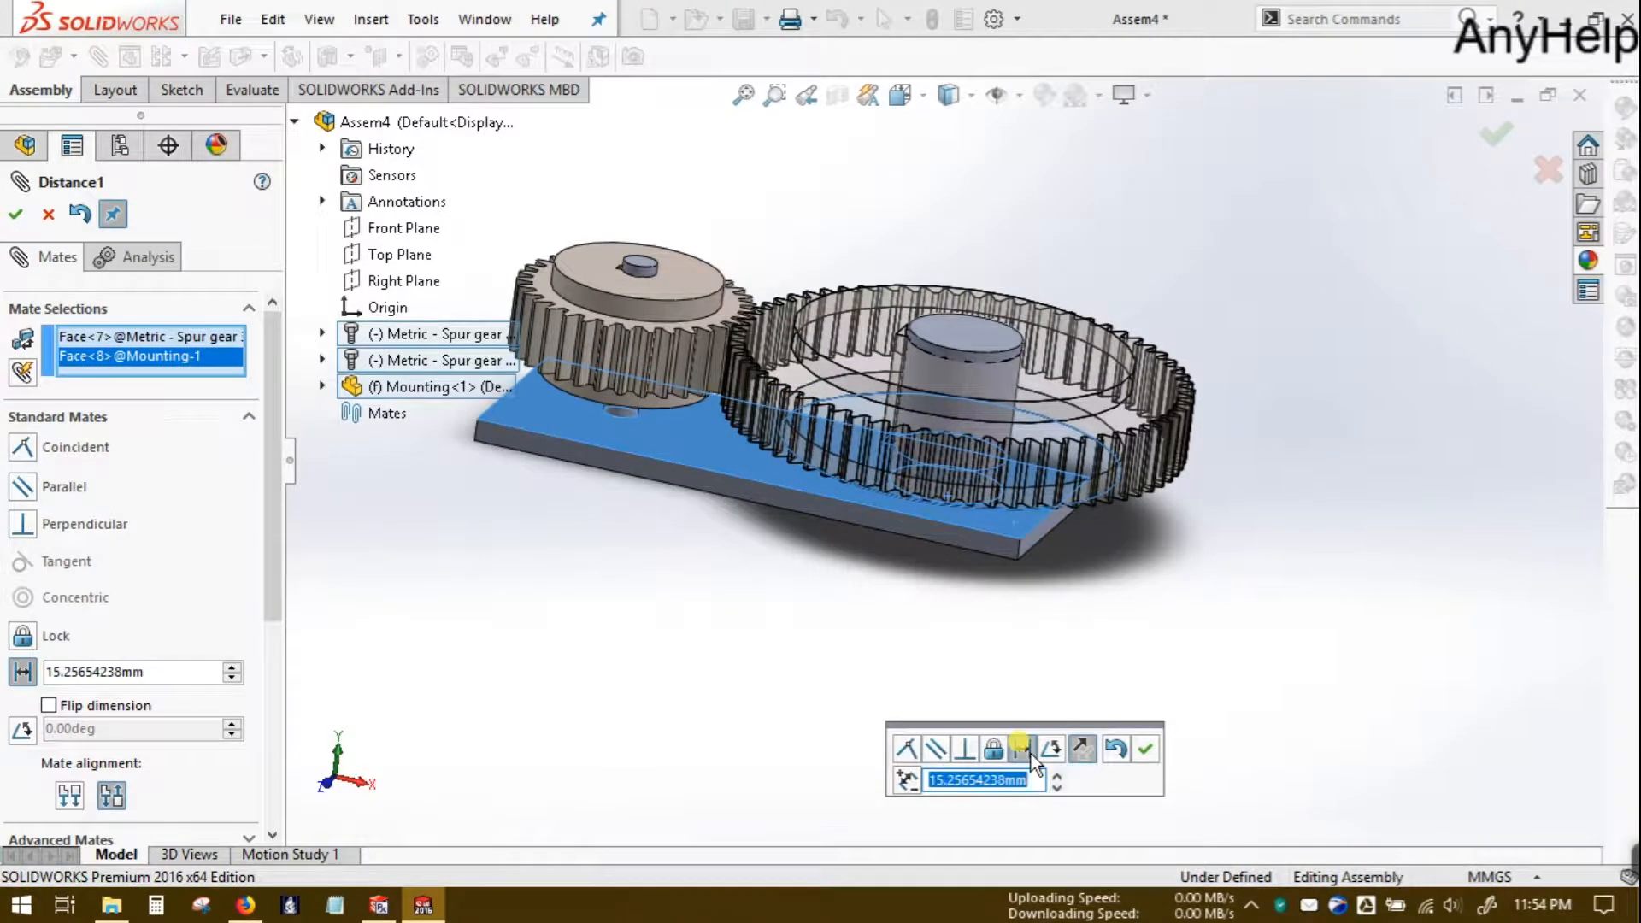
pyautogui.write('10')
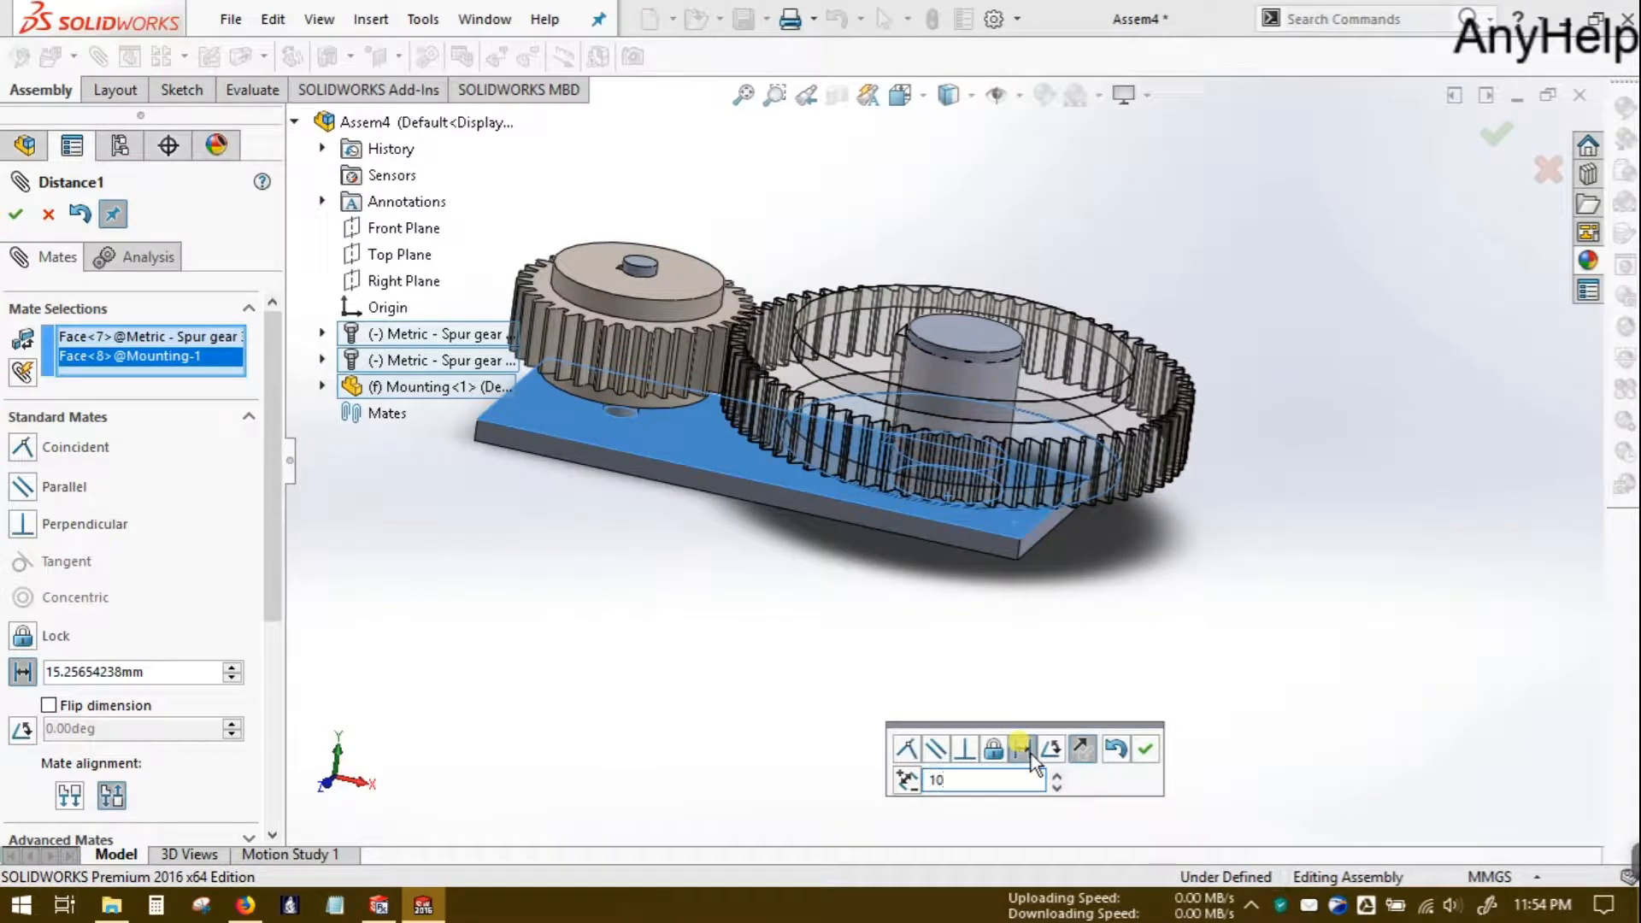
pyautogui.press('Return')
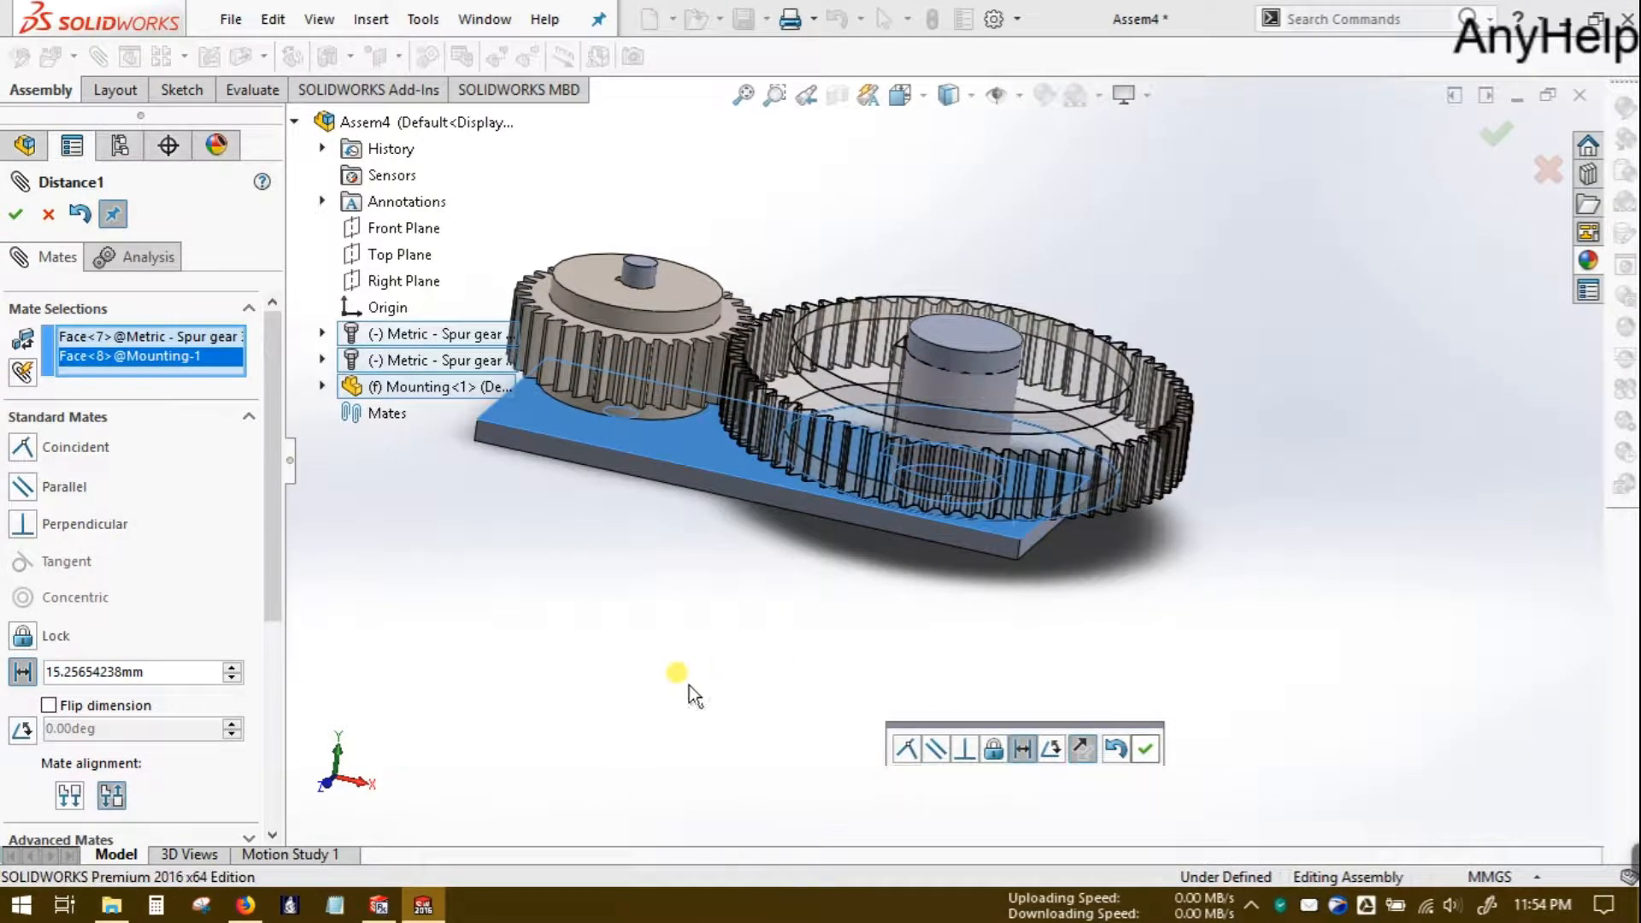
pyautogui.click(1150, 749)
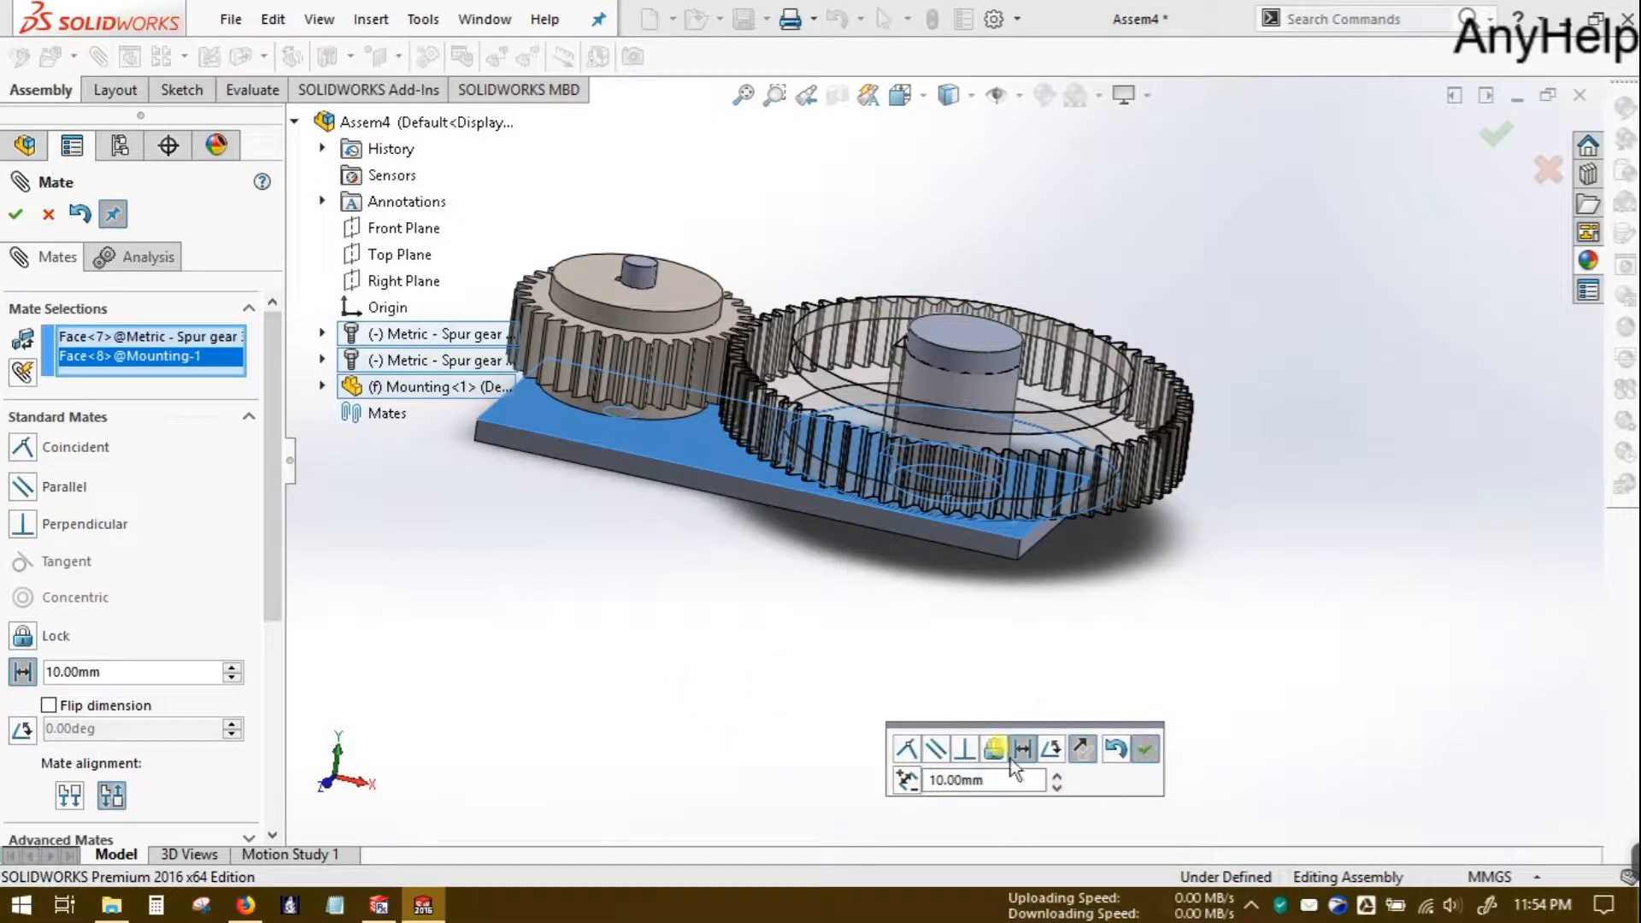
# - Inspect the meshing zone of the 33T and 66T gears in the top view for crossing teeth
pyautogui.moveTo(890, 219); pyautogui.dragTo(939, 511, button='middle')
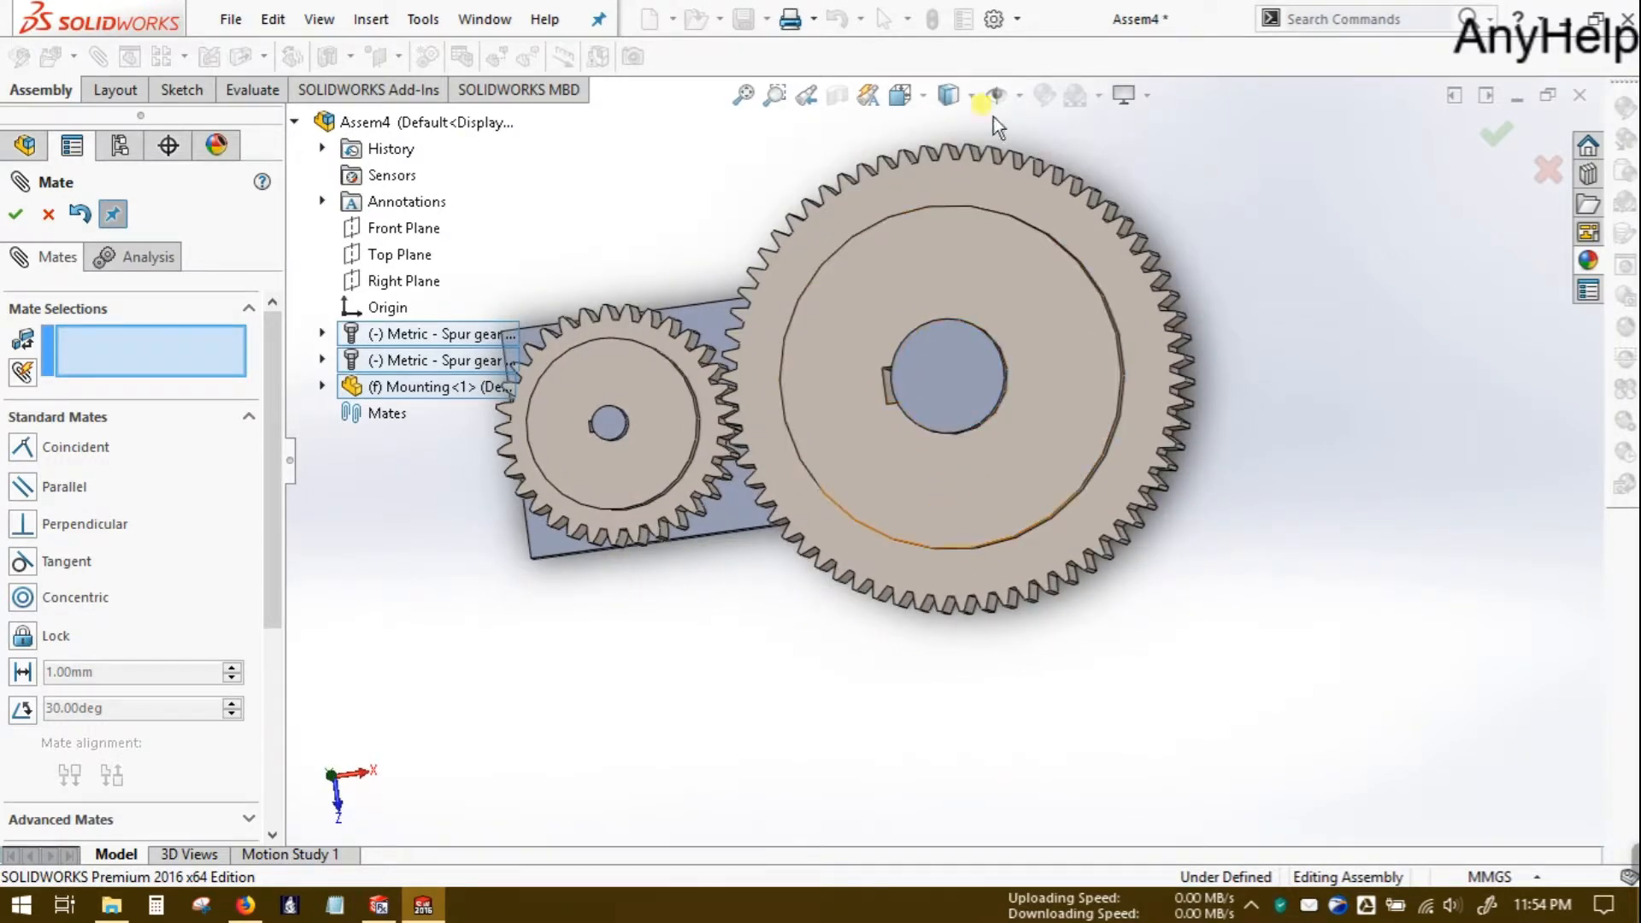
pyautogui.click(926, 104)
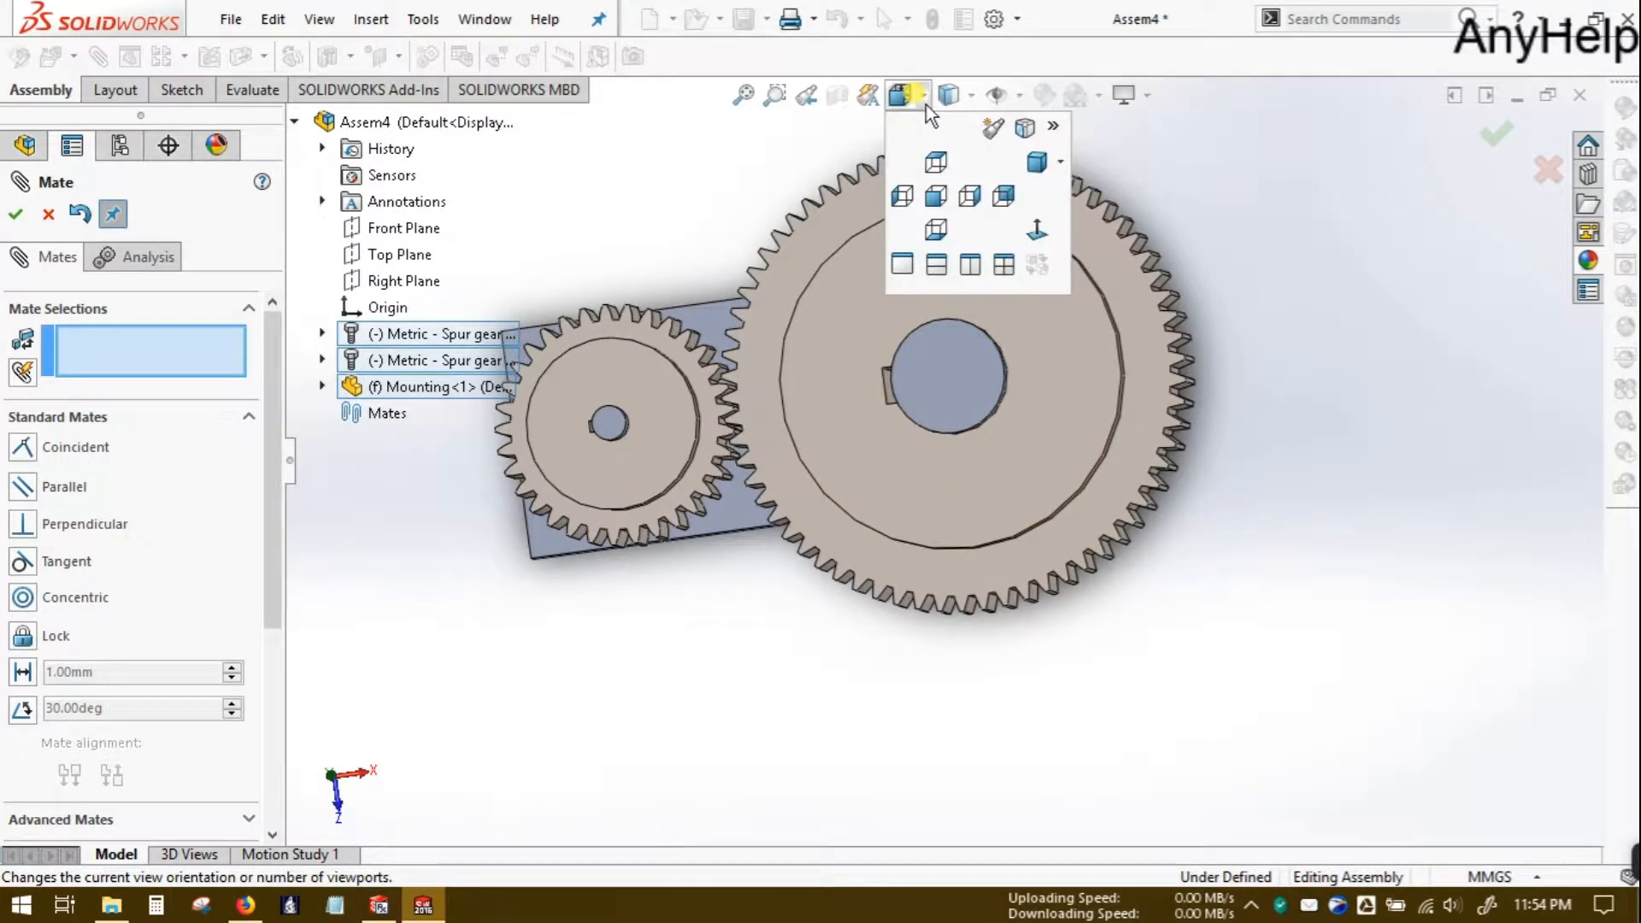
pyautogui.click(946, 174)
pyautogui.scroll(-6, 799, 459)
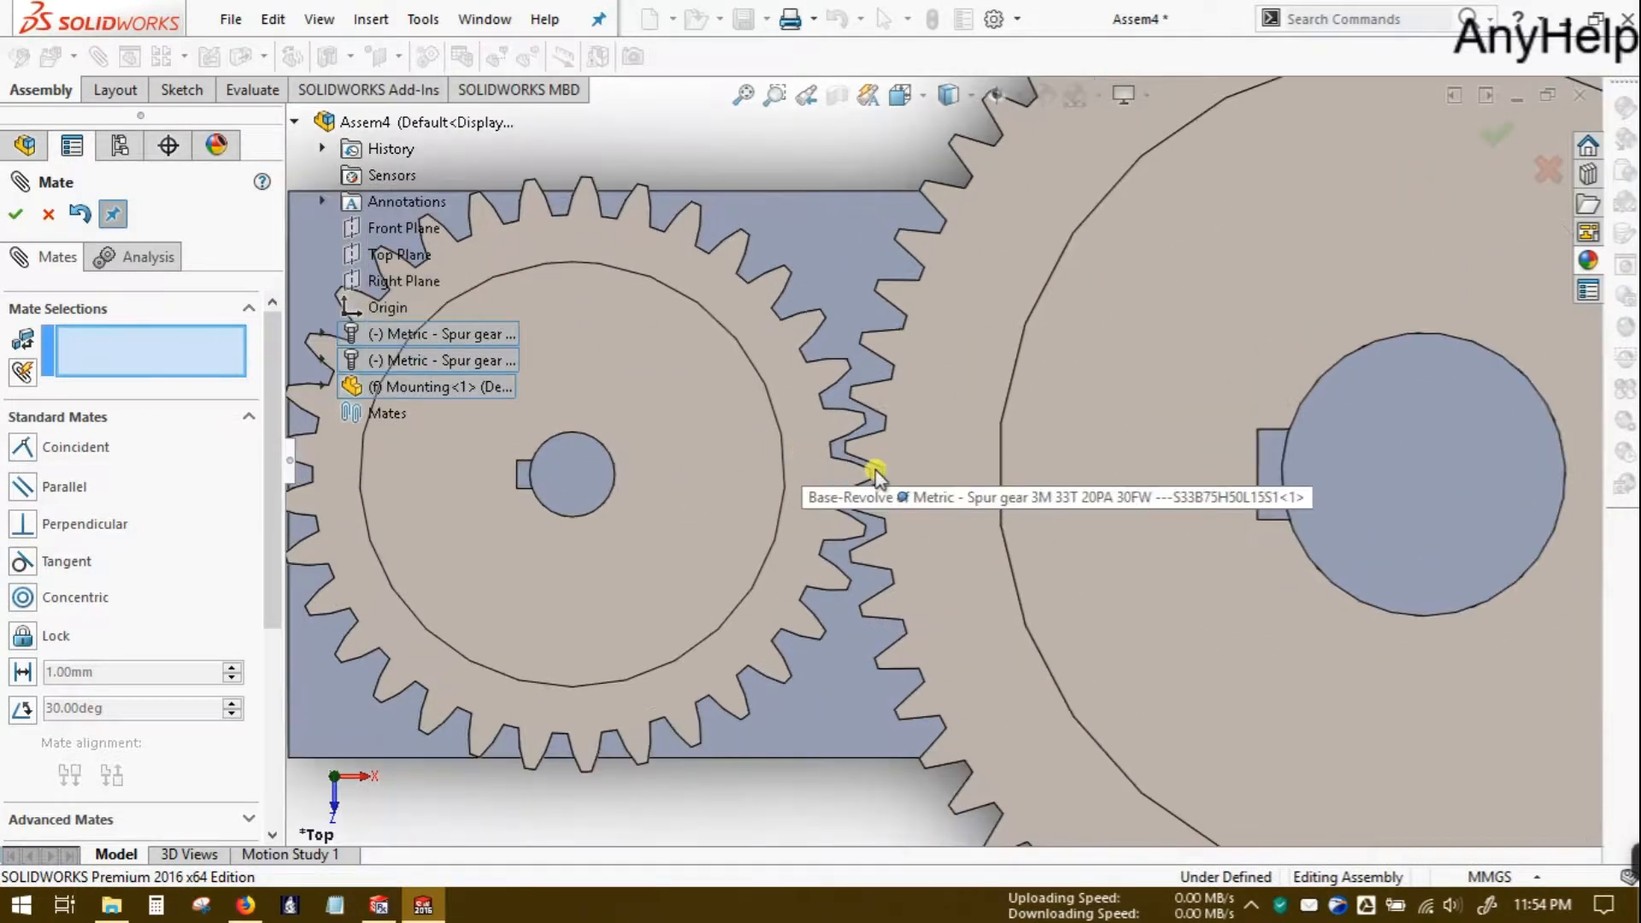
pyautogui.scroll(4, 897, 509)
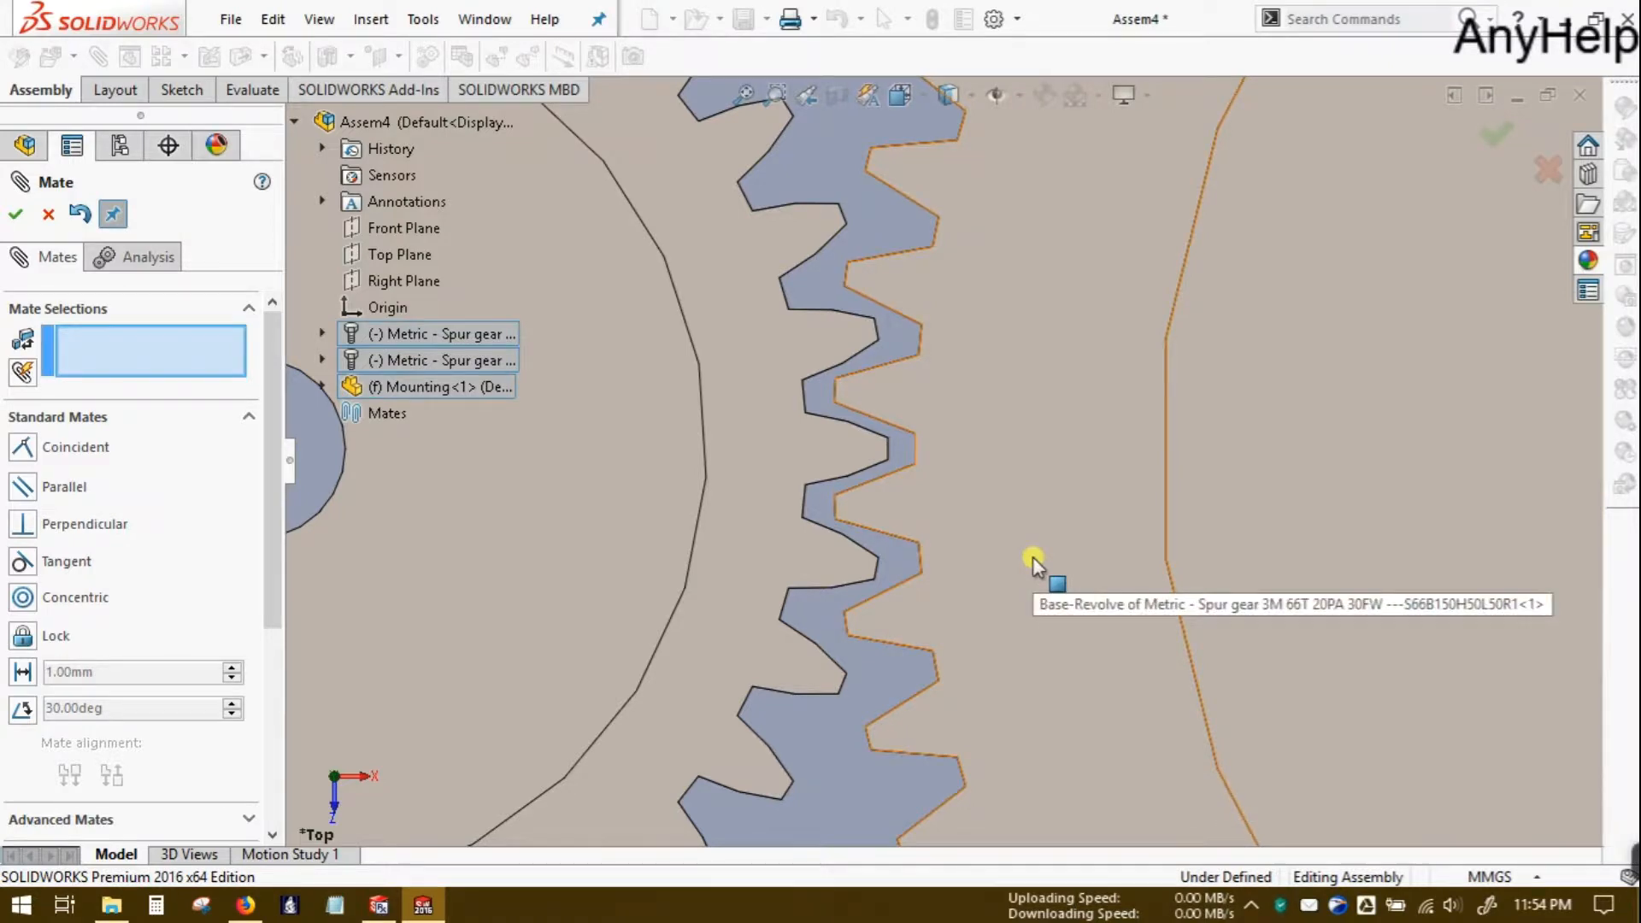
pyautogui.scroll(8, 1033, 557)
pyautogui.scroll(3, 1033, 557)
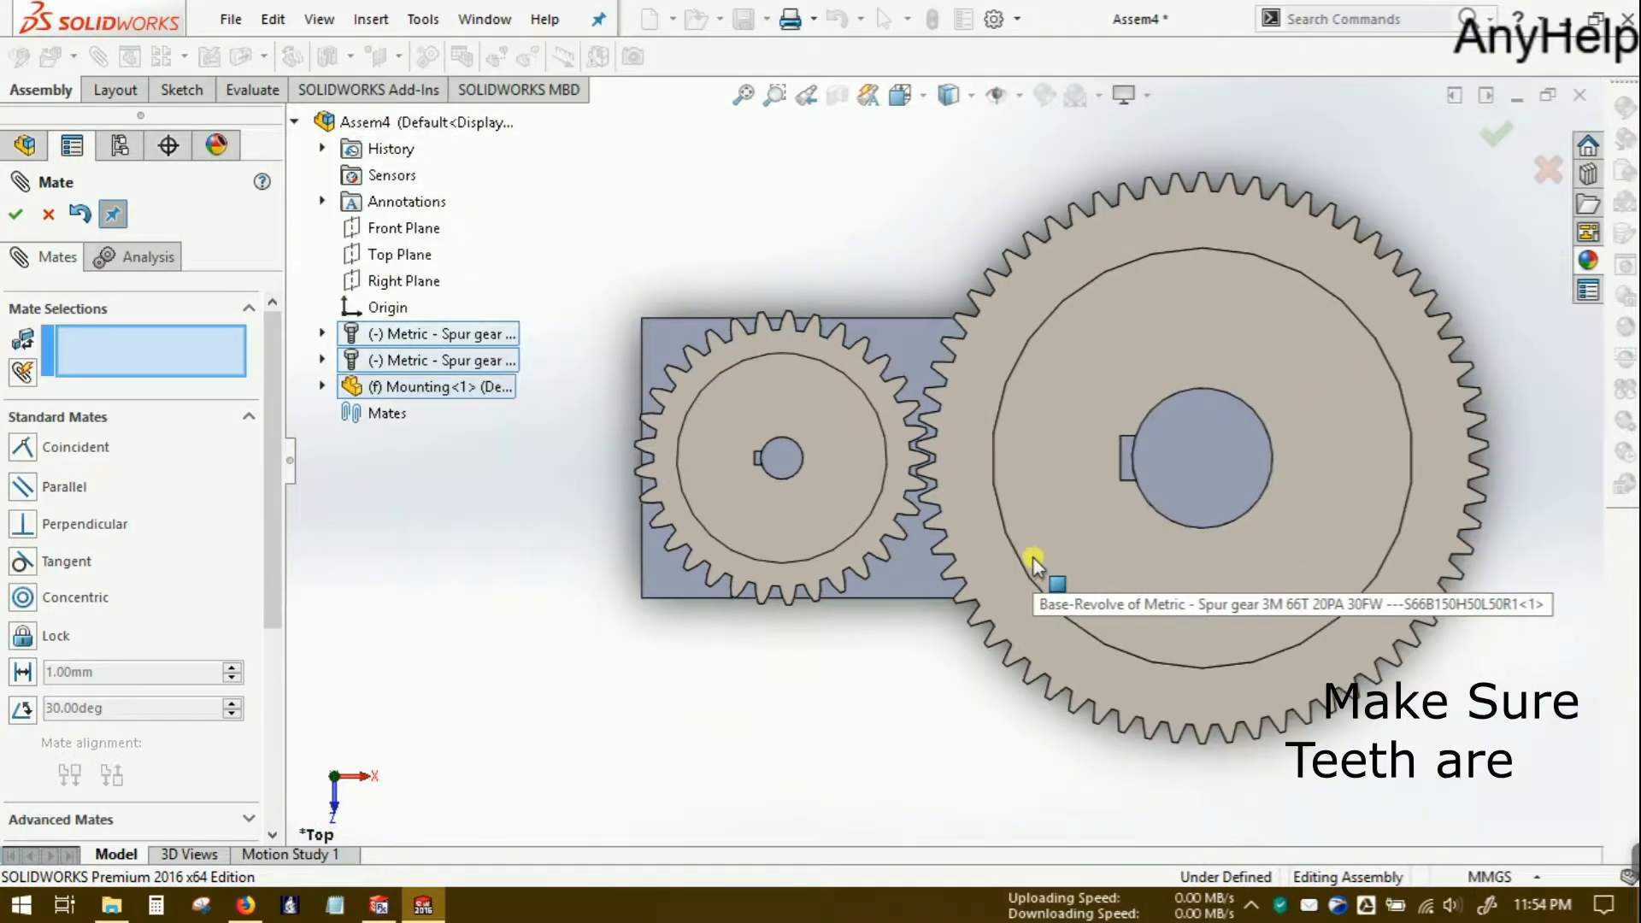
pyautogui.scroll(-5, 898, 461)
pyautogui.scroll(-2, 899, 471)
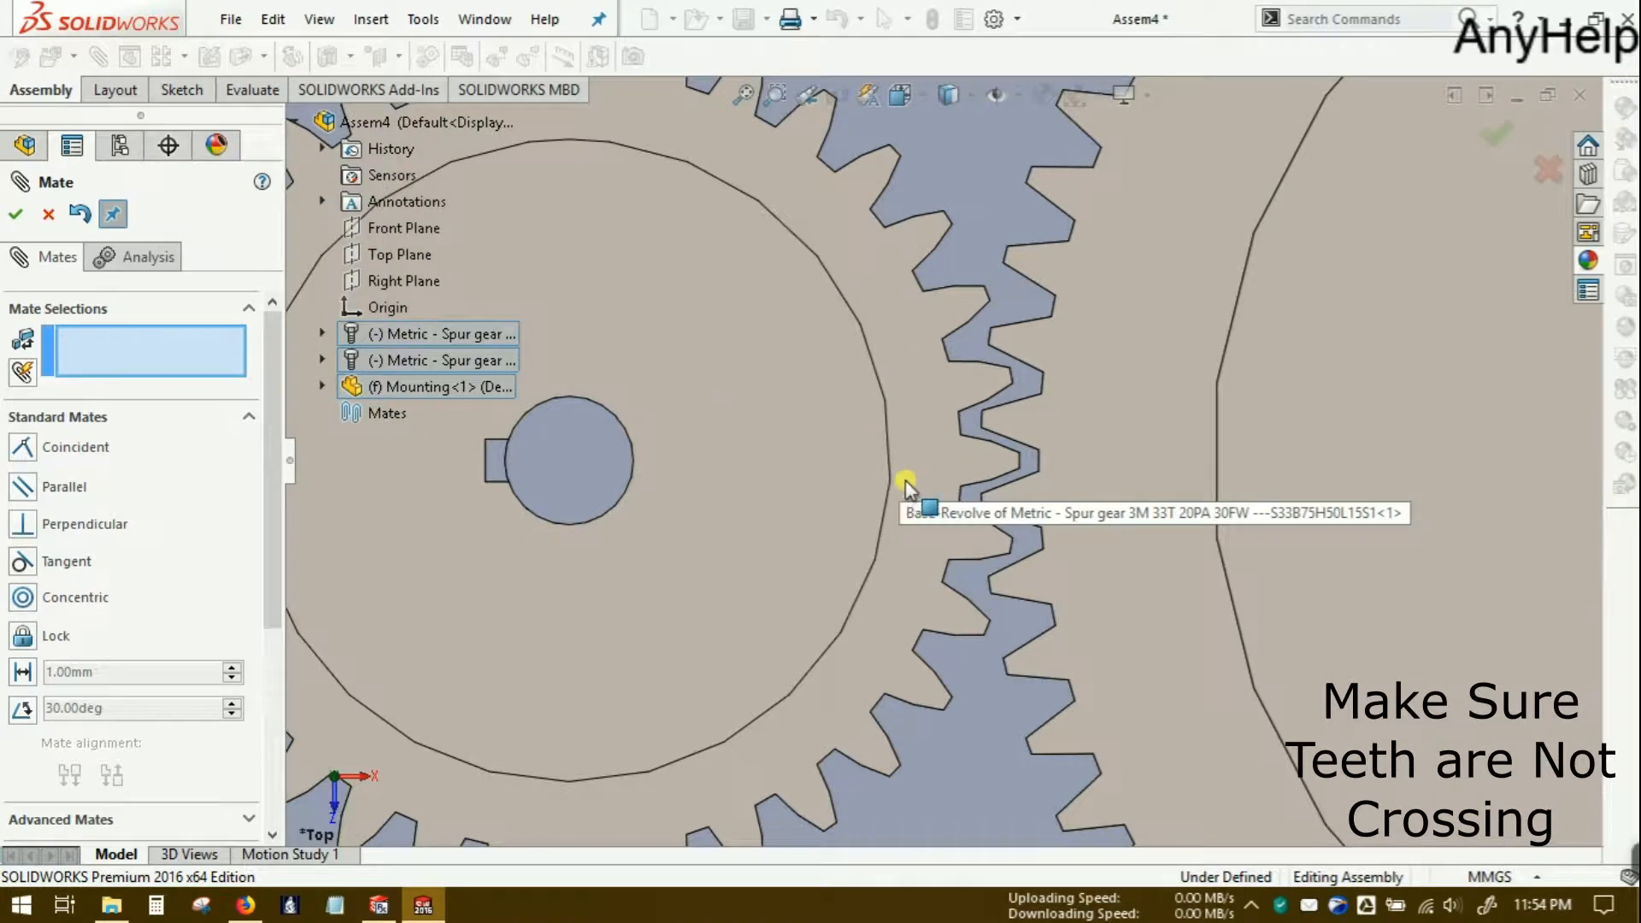
pyautogui.moveTo(915, 490)
pyautogui.mouseDown()
pyautogui.moveTo(912, 556)
pyautogui.moveTo(923, 479)
pyautogui.moveTo(931, 504)
pyautogui.mouseUp()
pyautogui.scroll(3, 805, 777)
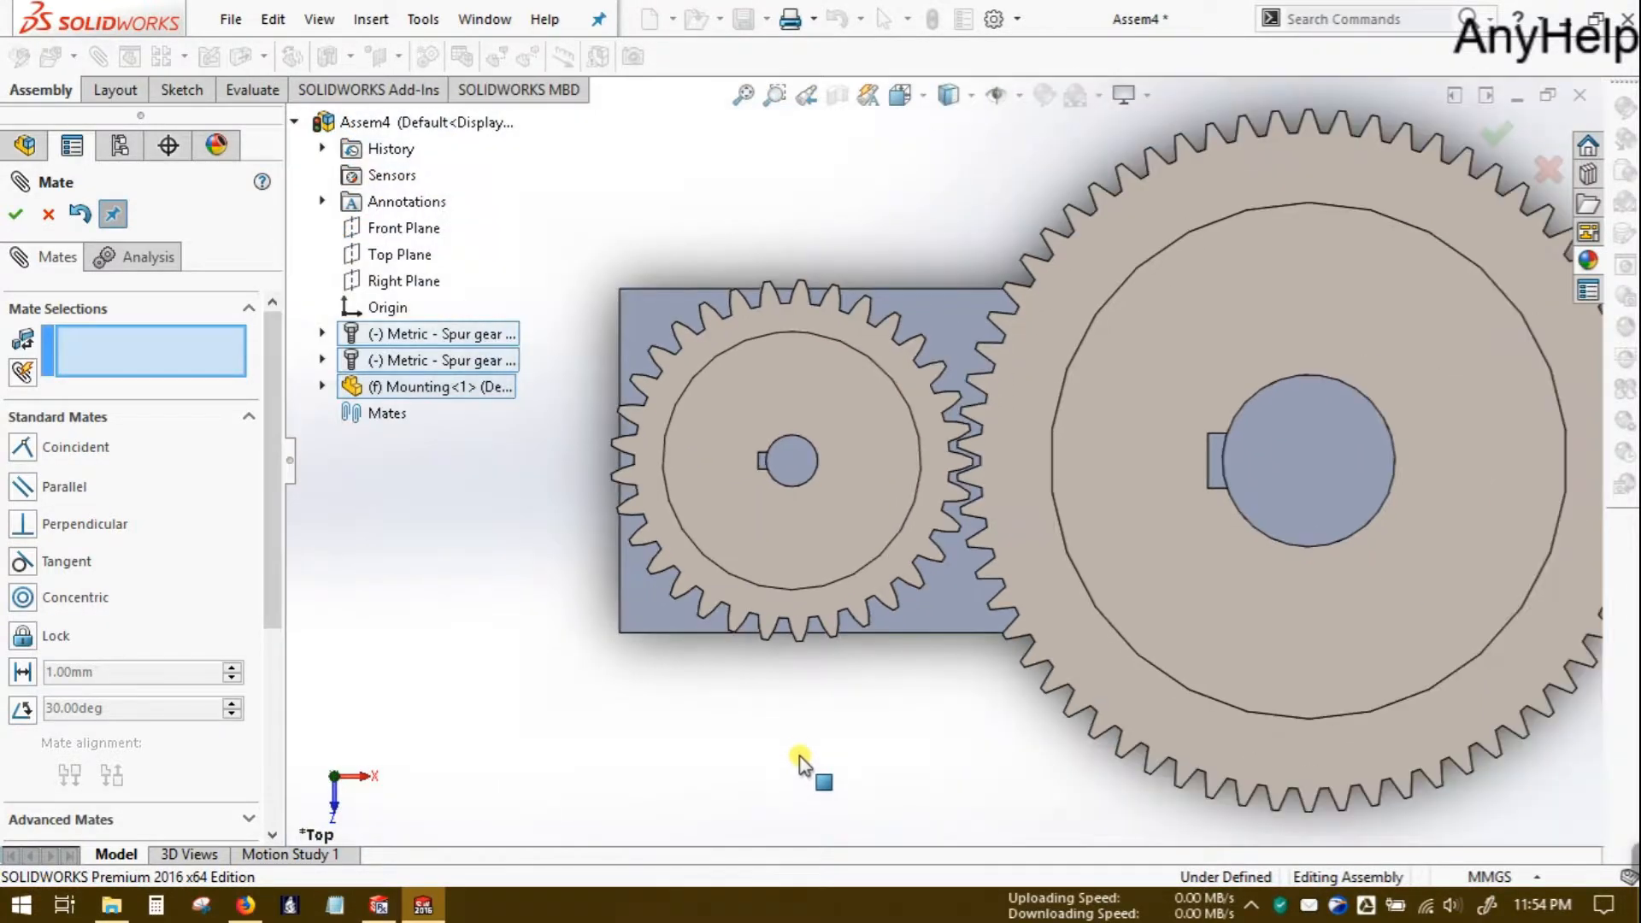
pyautogui.scroll(3, 801, 756)
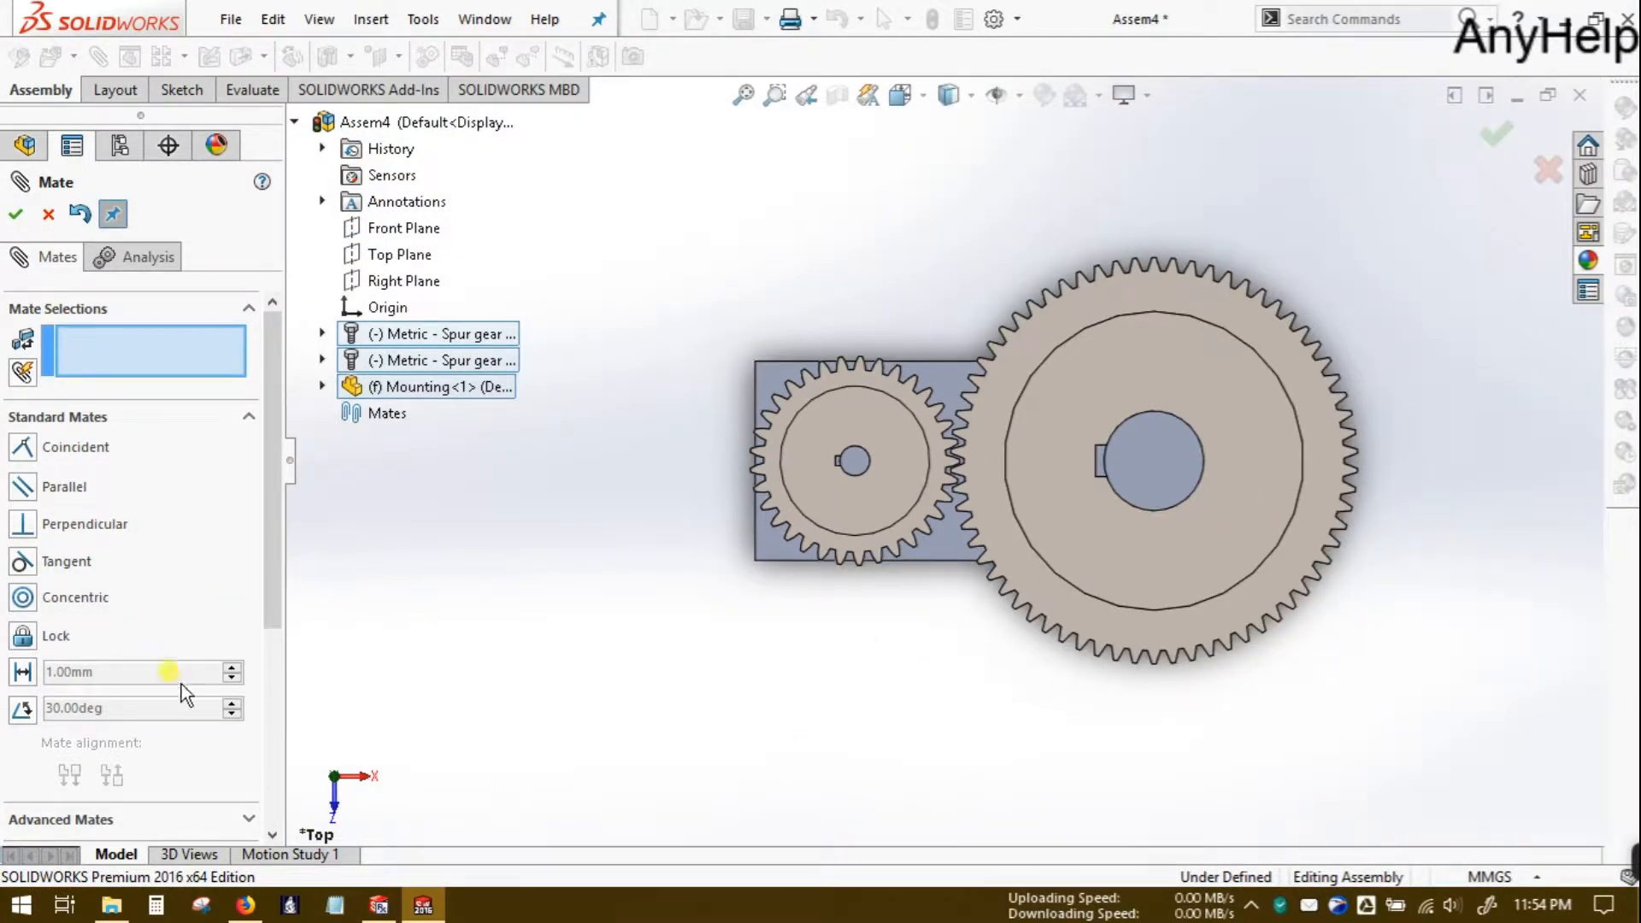
# - Start a mechanical gear mate with the outer tip face of a 33T gear tooth as the first selection
pyautogui.moveTo(272, 495); pyautogui.dragTo(286, 597)
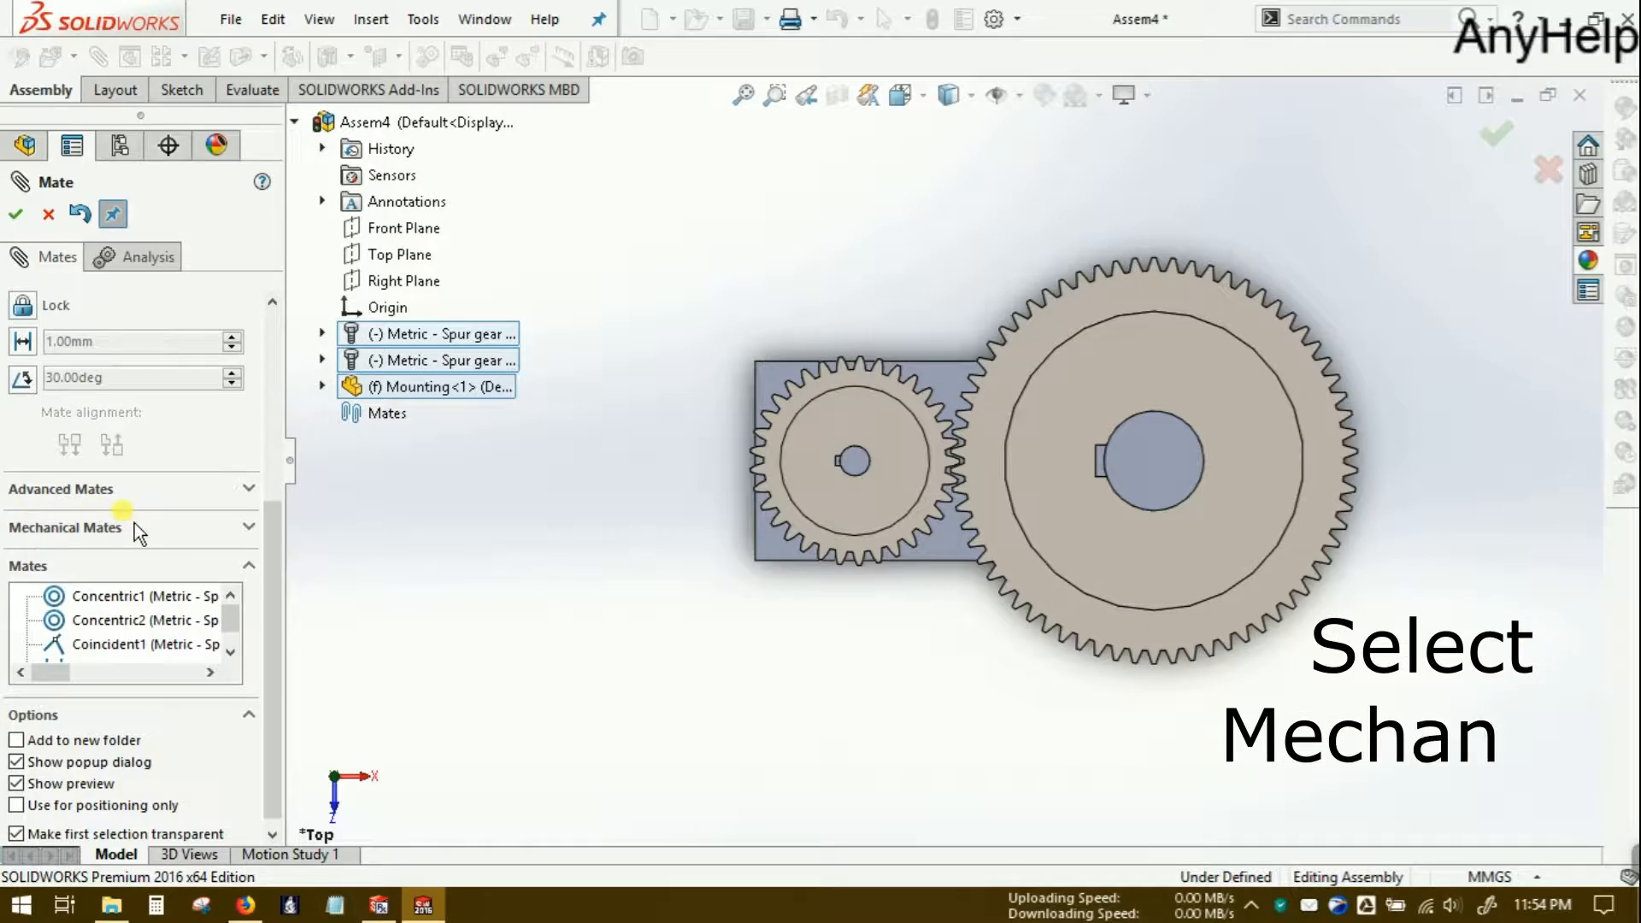
pyautogui.click(248, 528)
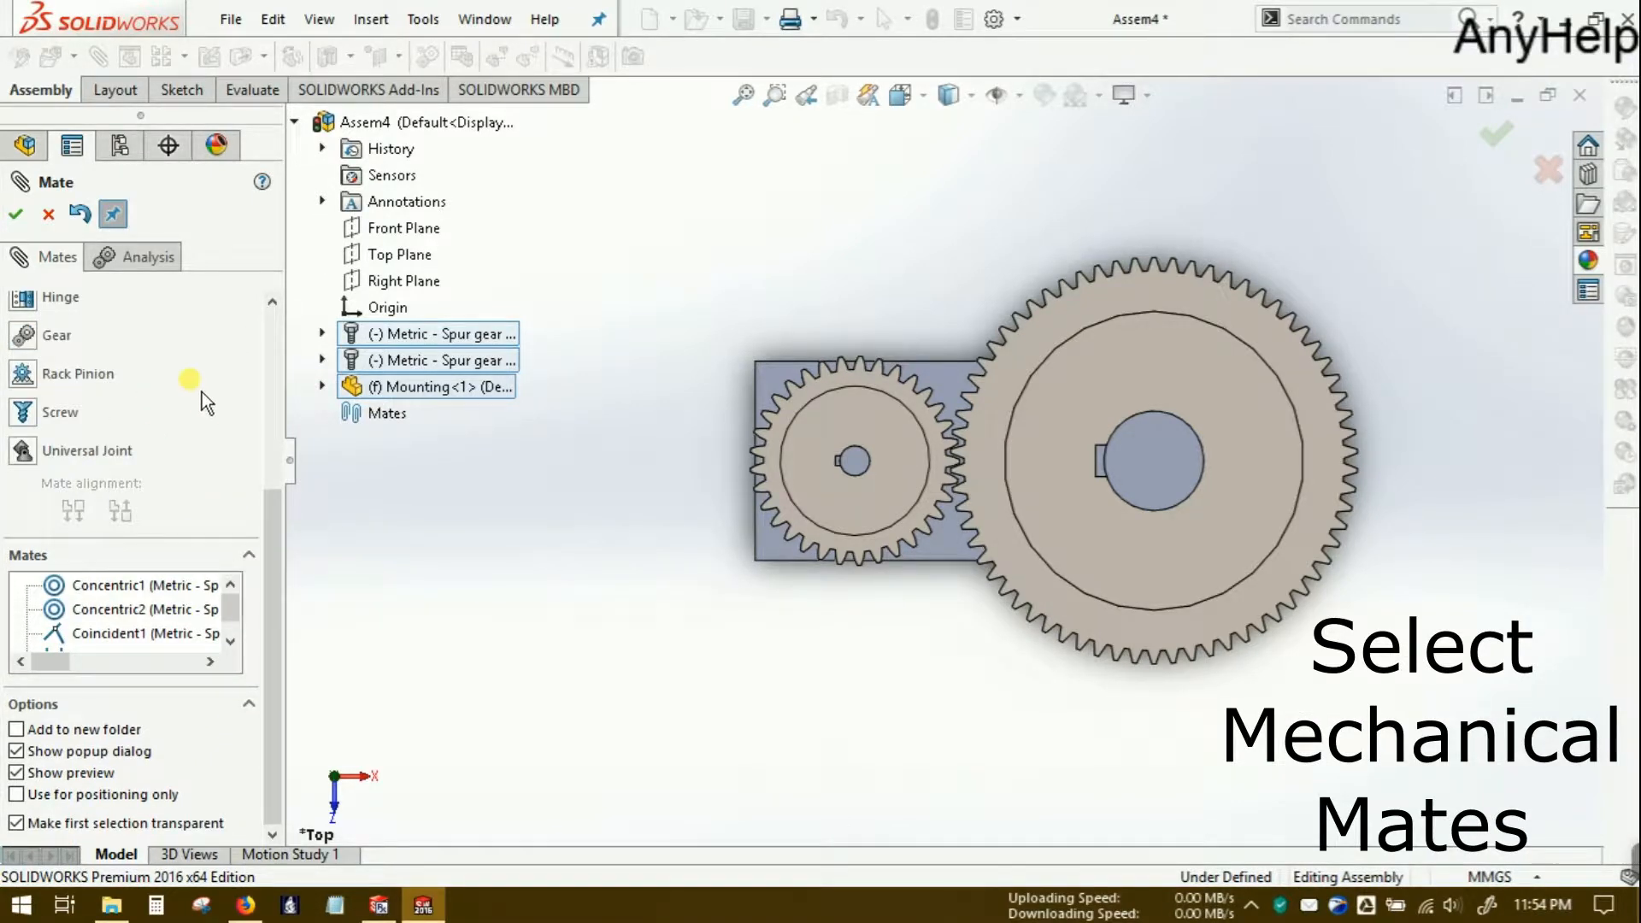
pyautogui.moveTo(269, 516); pyautogui.dragTo(262, 422)
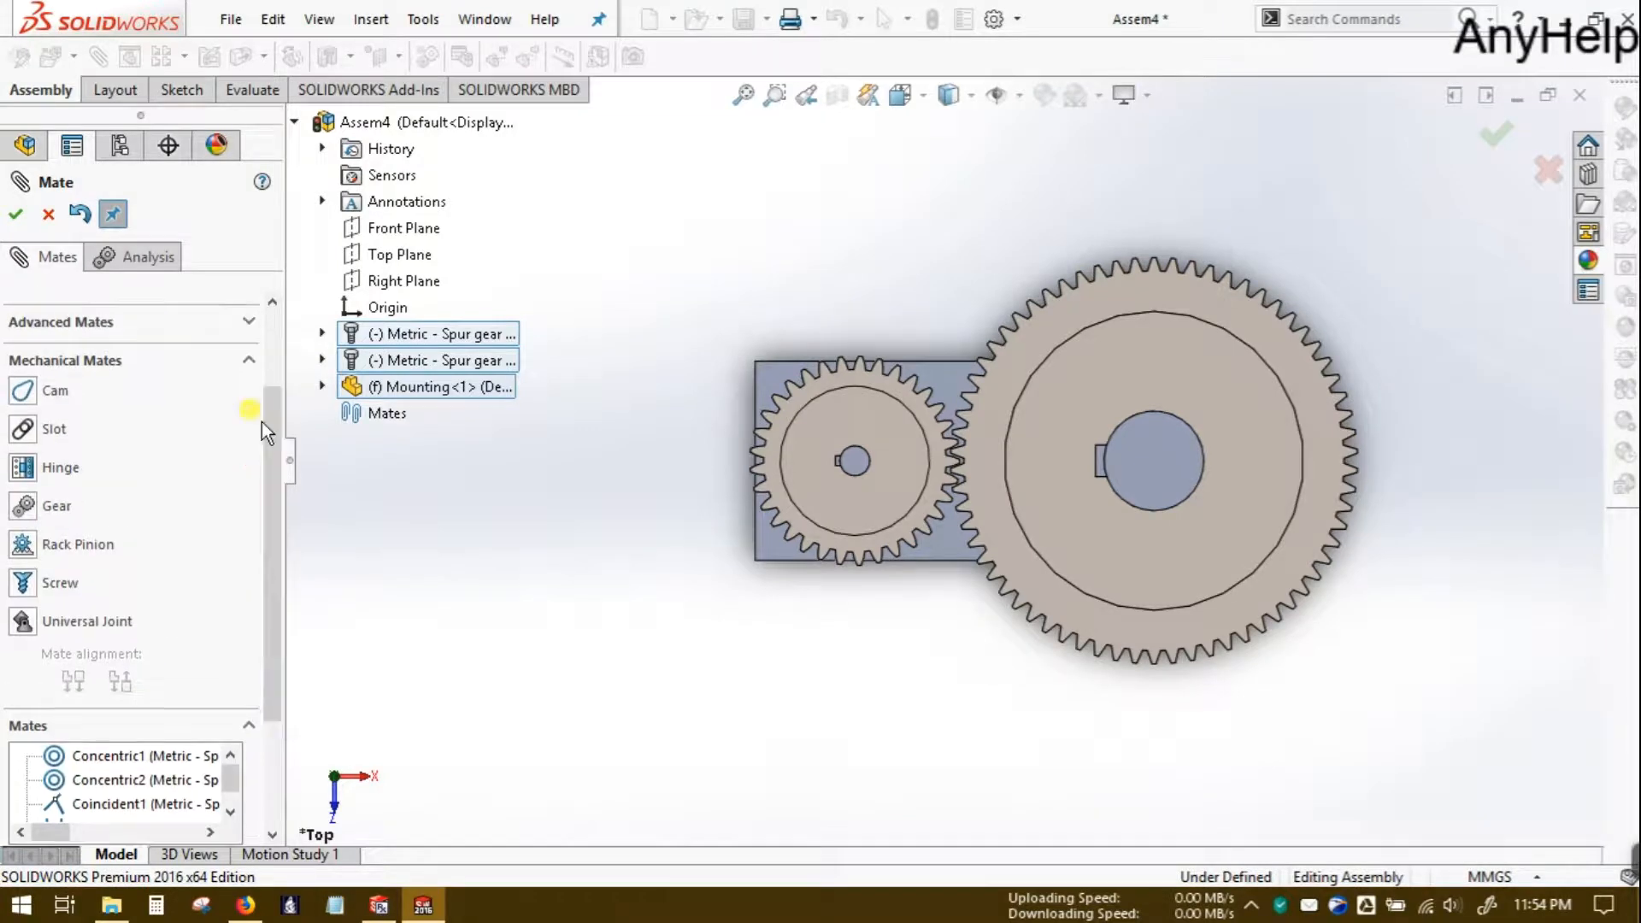
pyautogui.click(21, 509)
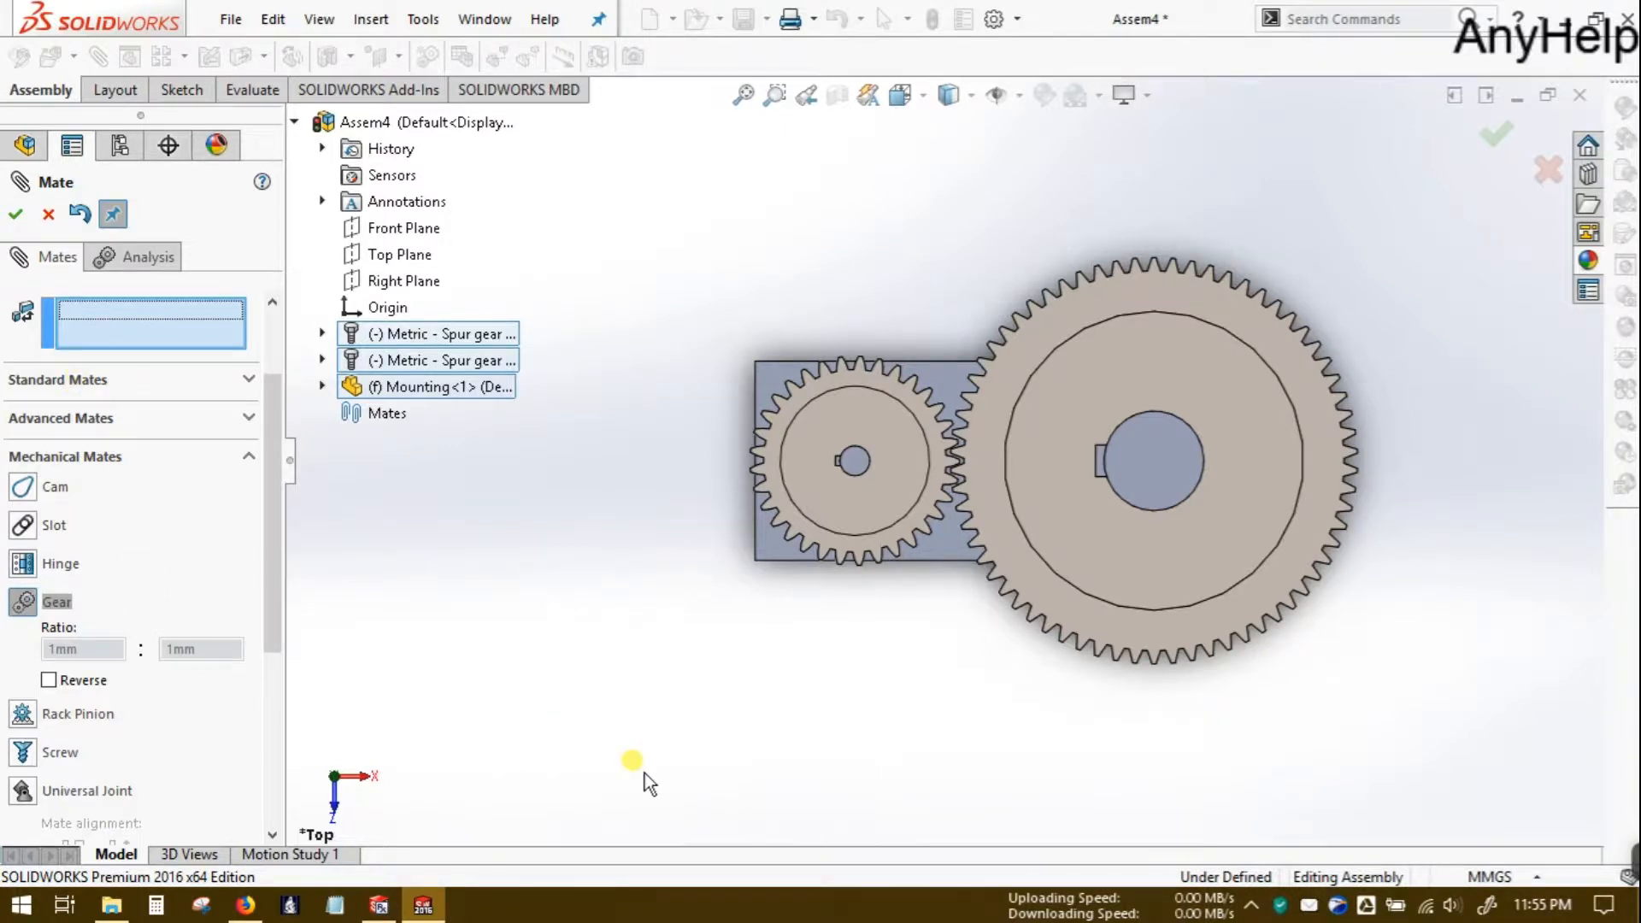
pyautogui.moveTo(715, 636); pyautogui.dragTo(872, 513, button='middle')
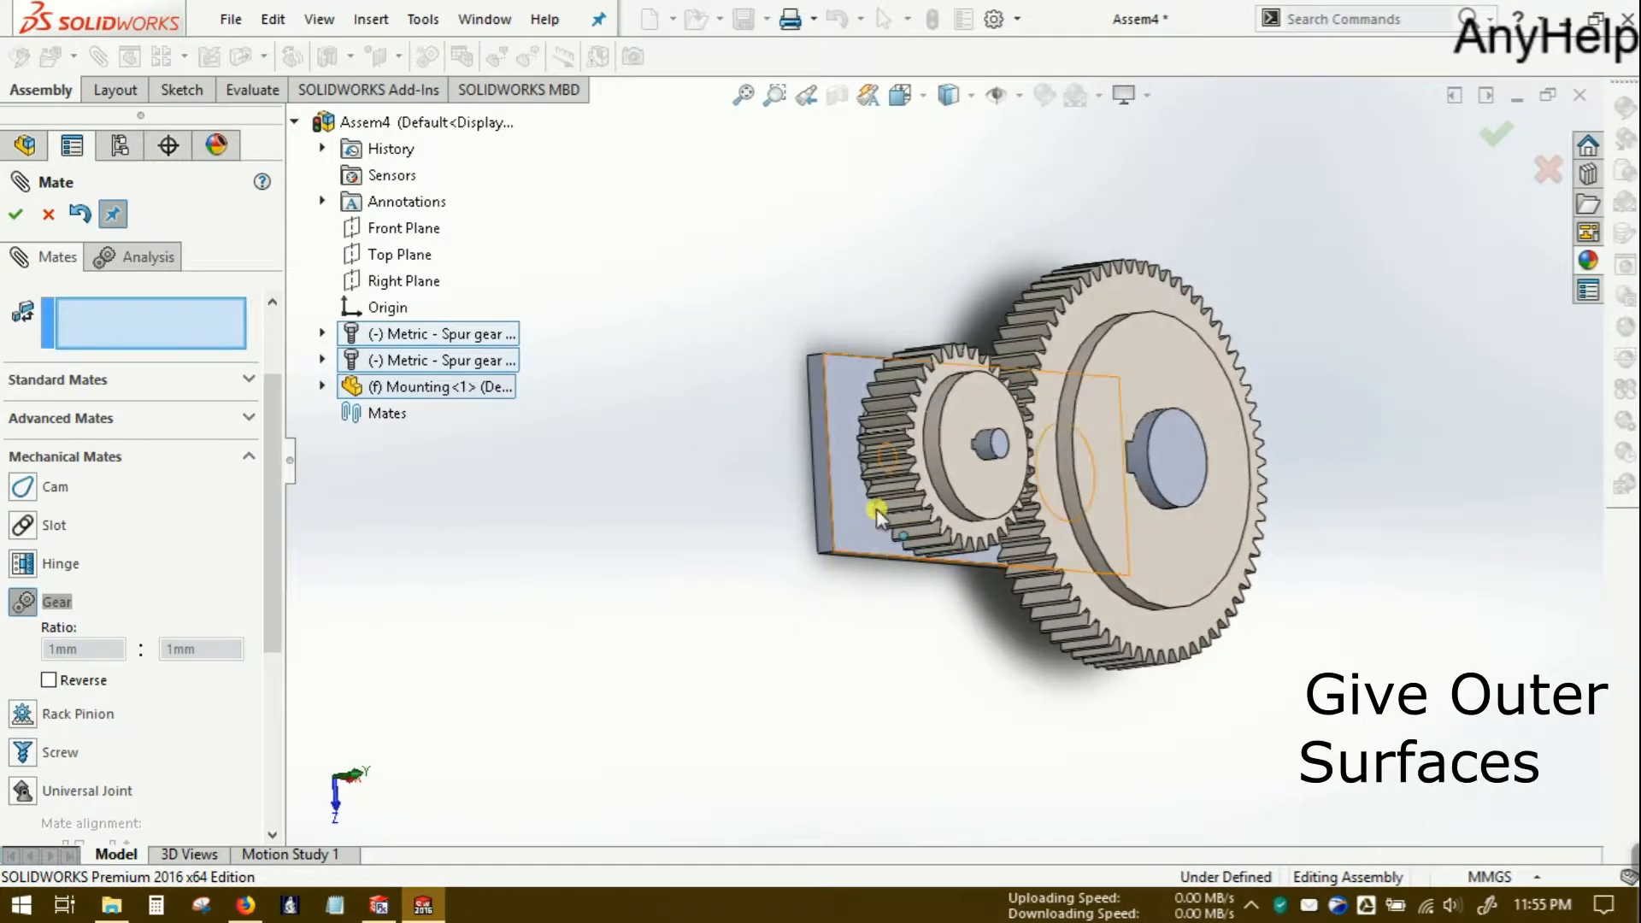
pyautogui.scroll(-8, 906, 456)
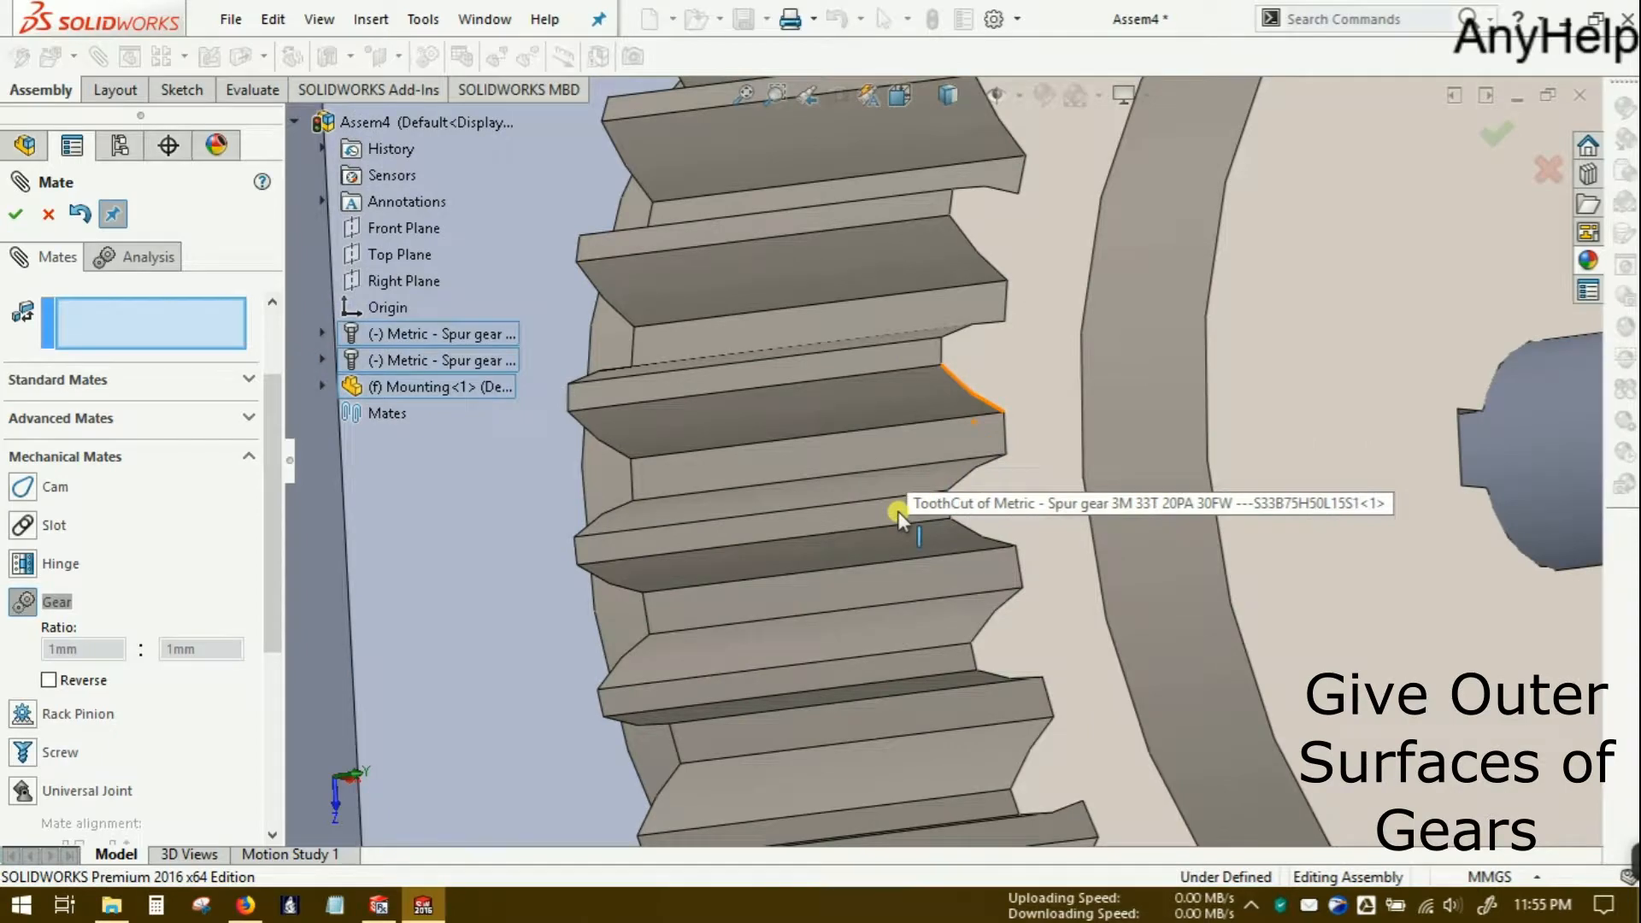
pyautogui.click(855, 516)
# - Add the outer tip face of a 66T gear tooth as the gear mate's second selection
pyautogui.scroll(10, 996, 641)
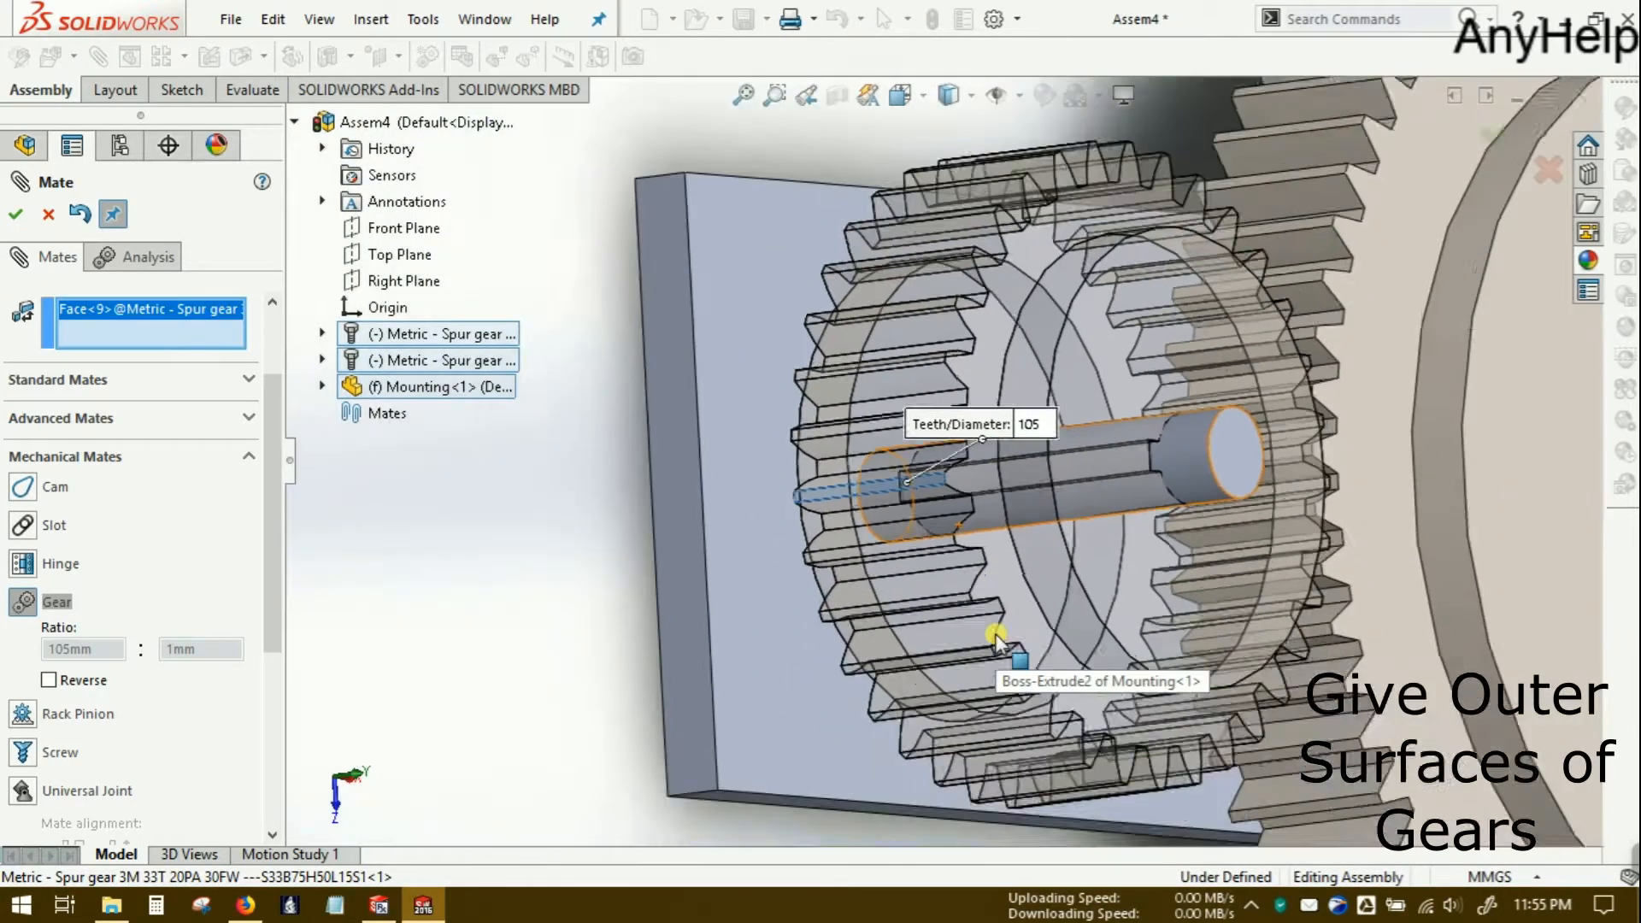
pyautogui.scroll(3, 996, 643)
pyautogui.hotkey('ctrl', '5')
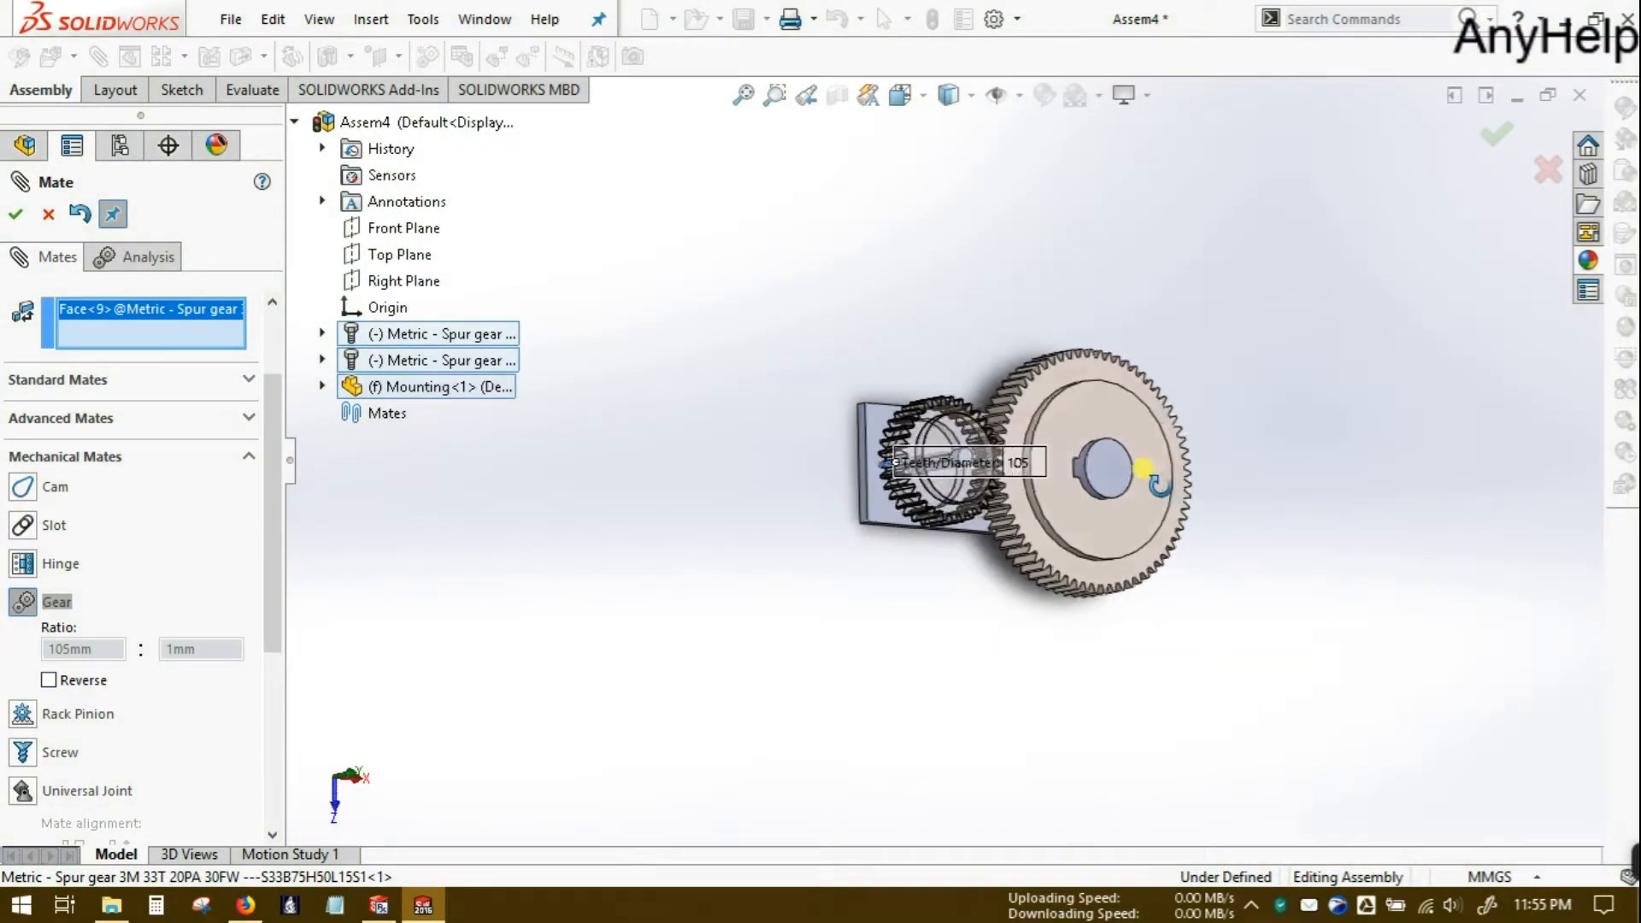
pyautogui.scroll(-6, 1223, 464)
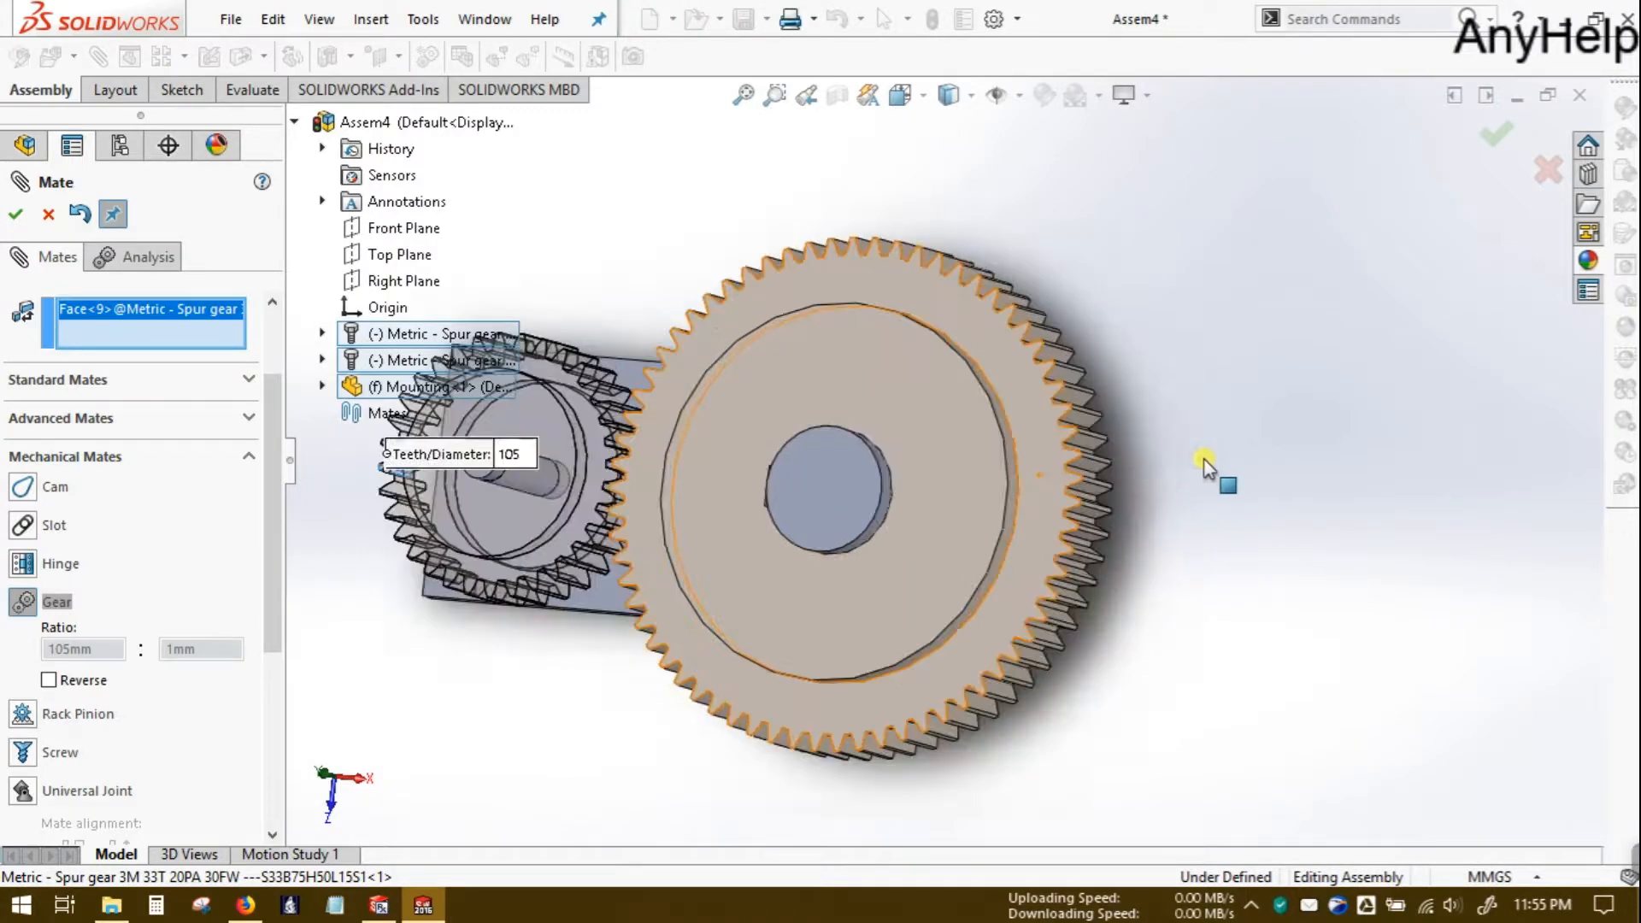
pyautogui.scroll(-3, 1197, 512)
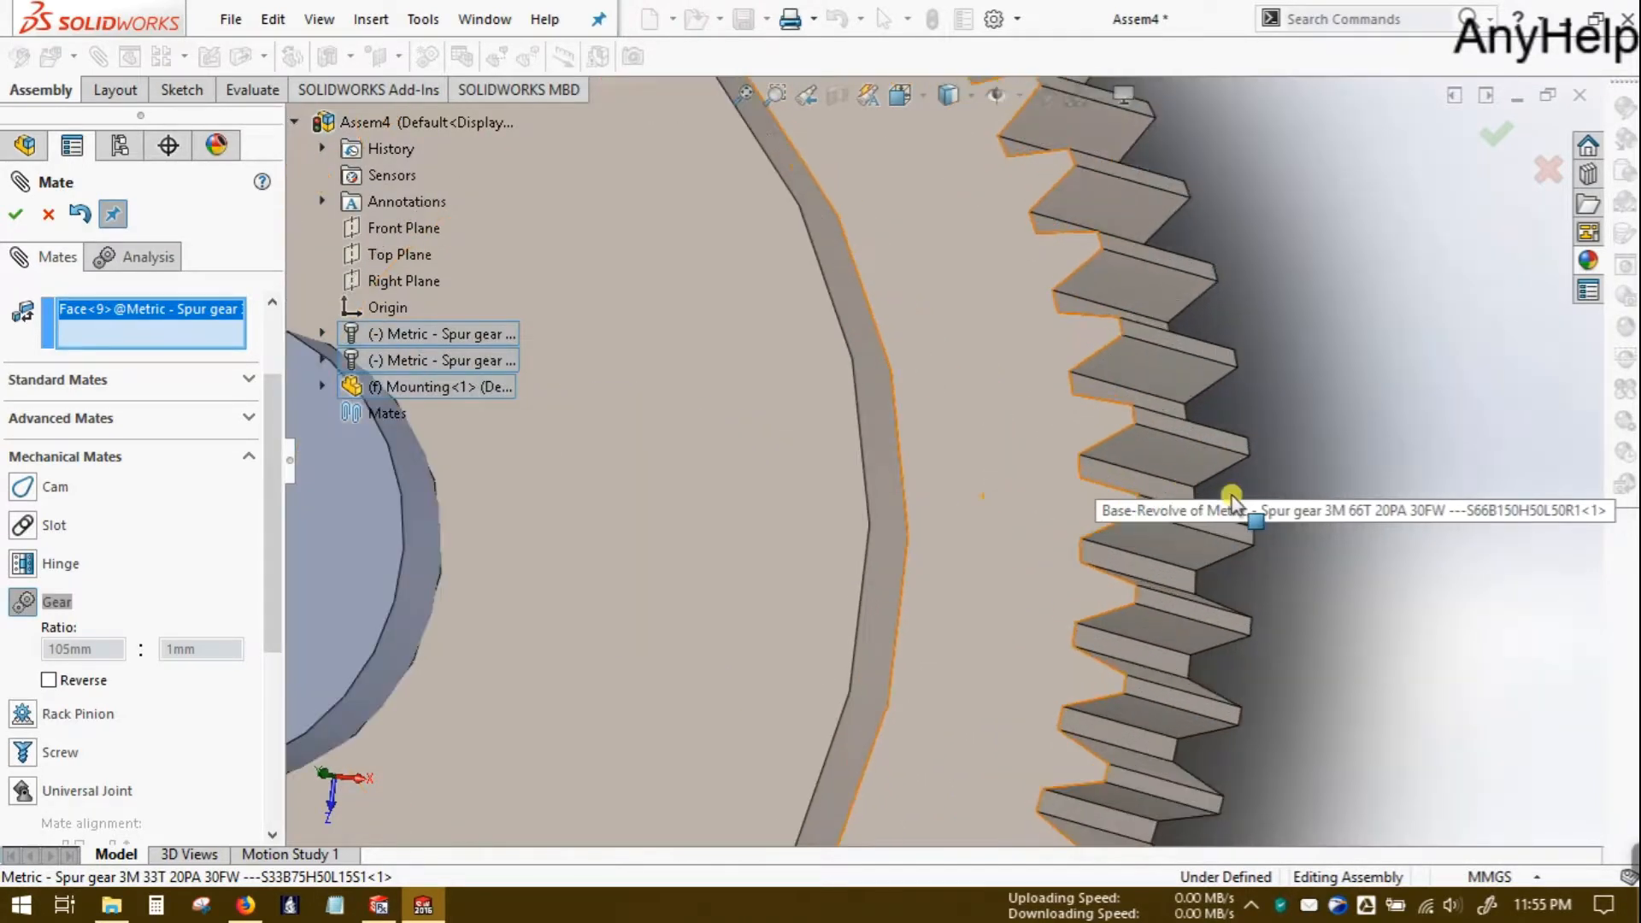
pyautogui.click(1192, 521)
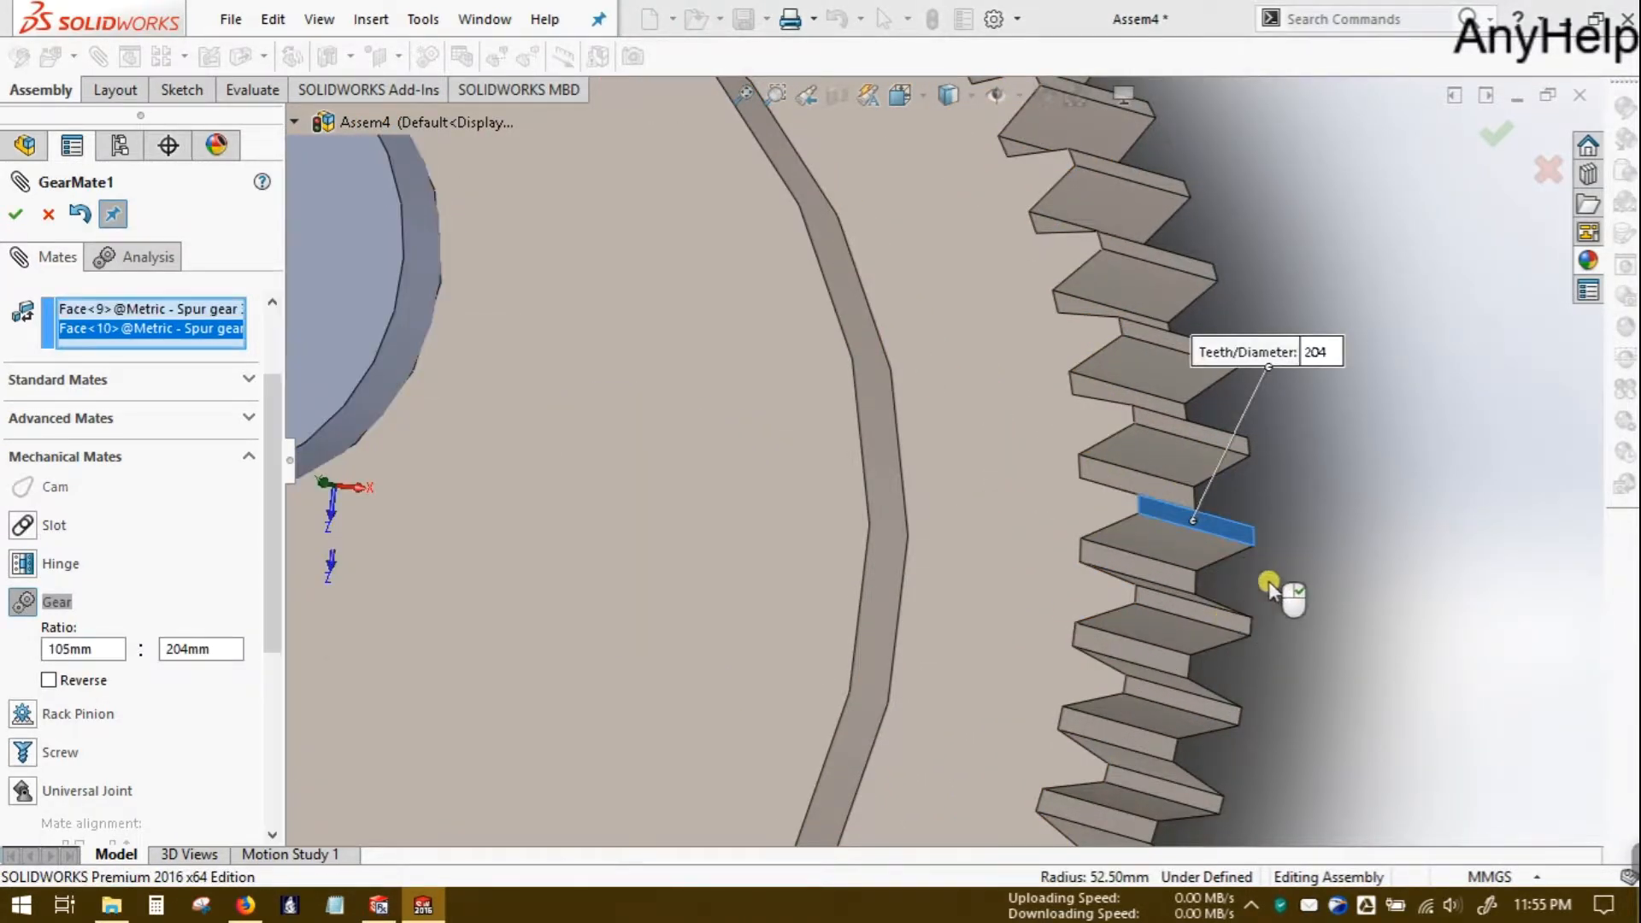
# - Set the gear mate's ratio to 1:2, accept the mate and leave the Mate command
pyautogui.scroll(5, 1272, 579)
pyautogui.scroll(4, 1273, 585)
pyautogui.scroll(-3, 812, 423)
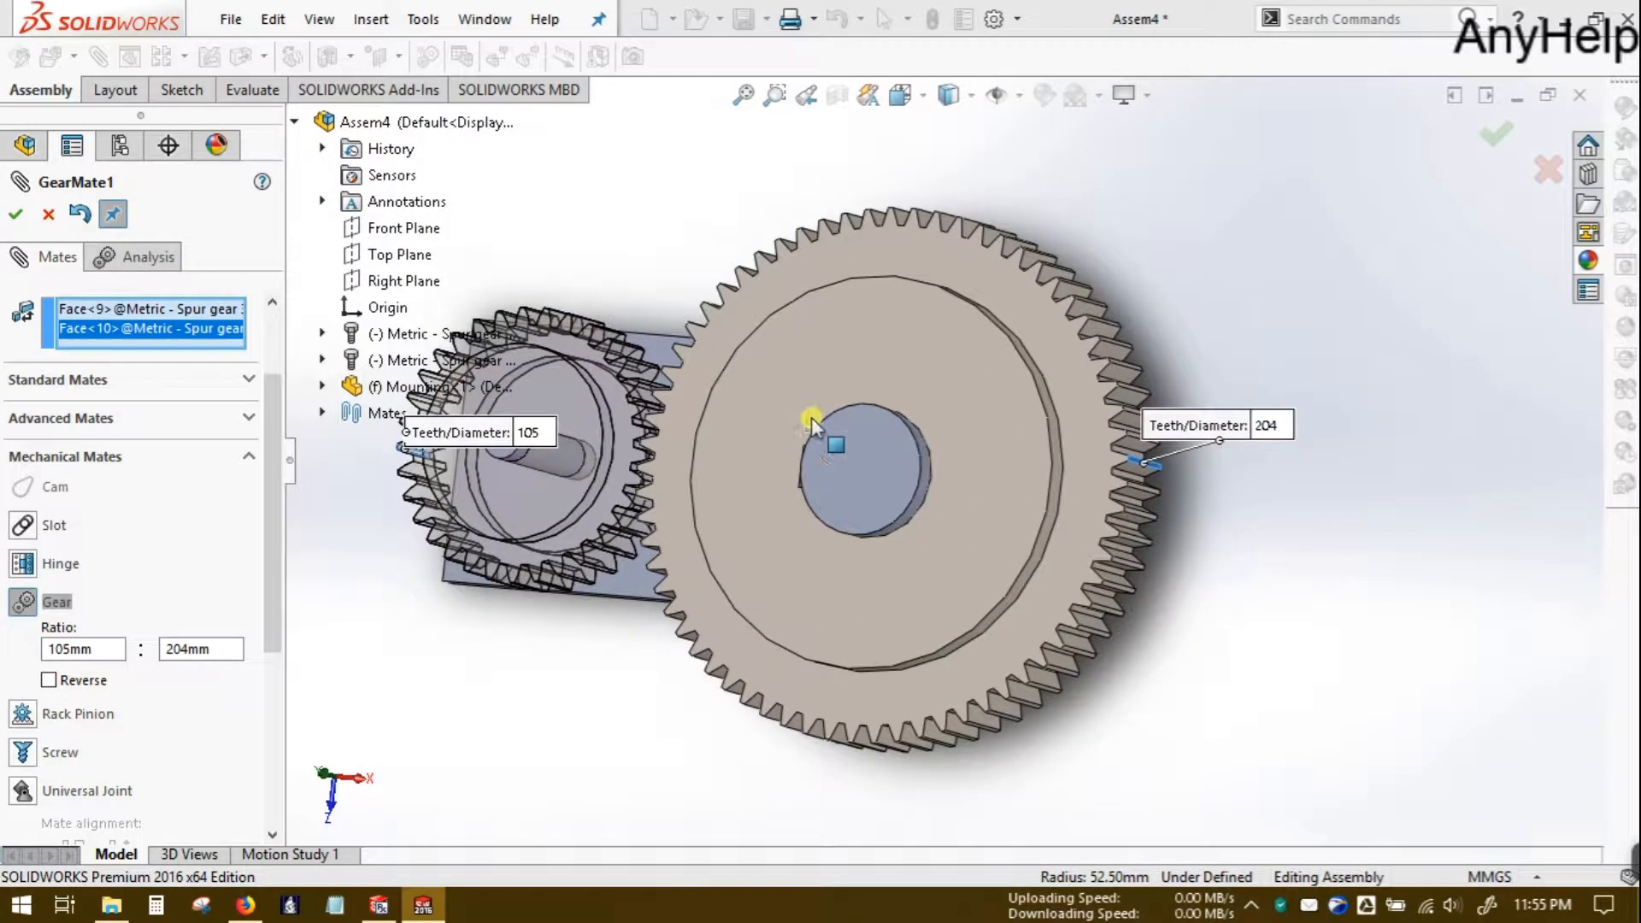
pyautogui.moveTo(654, 259); pyautogui.dragTo(694, 276, button='middle')
pyautogui.scroll(2, 702, 588)
pyautogui.scroll(-1, 703, 589)
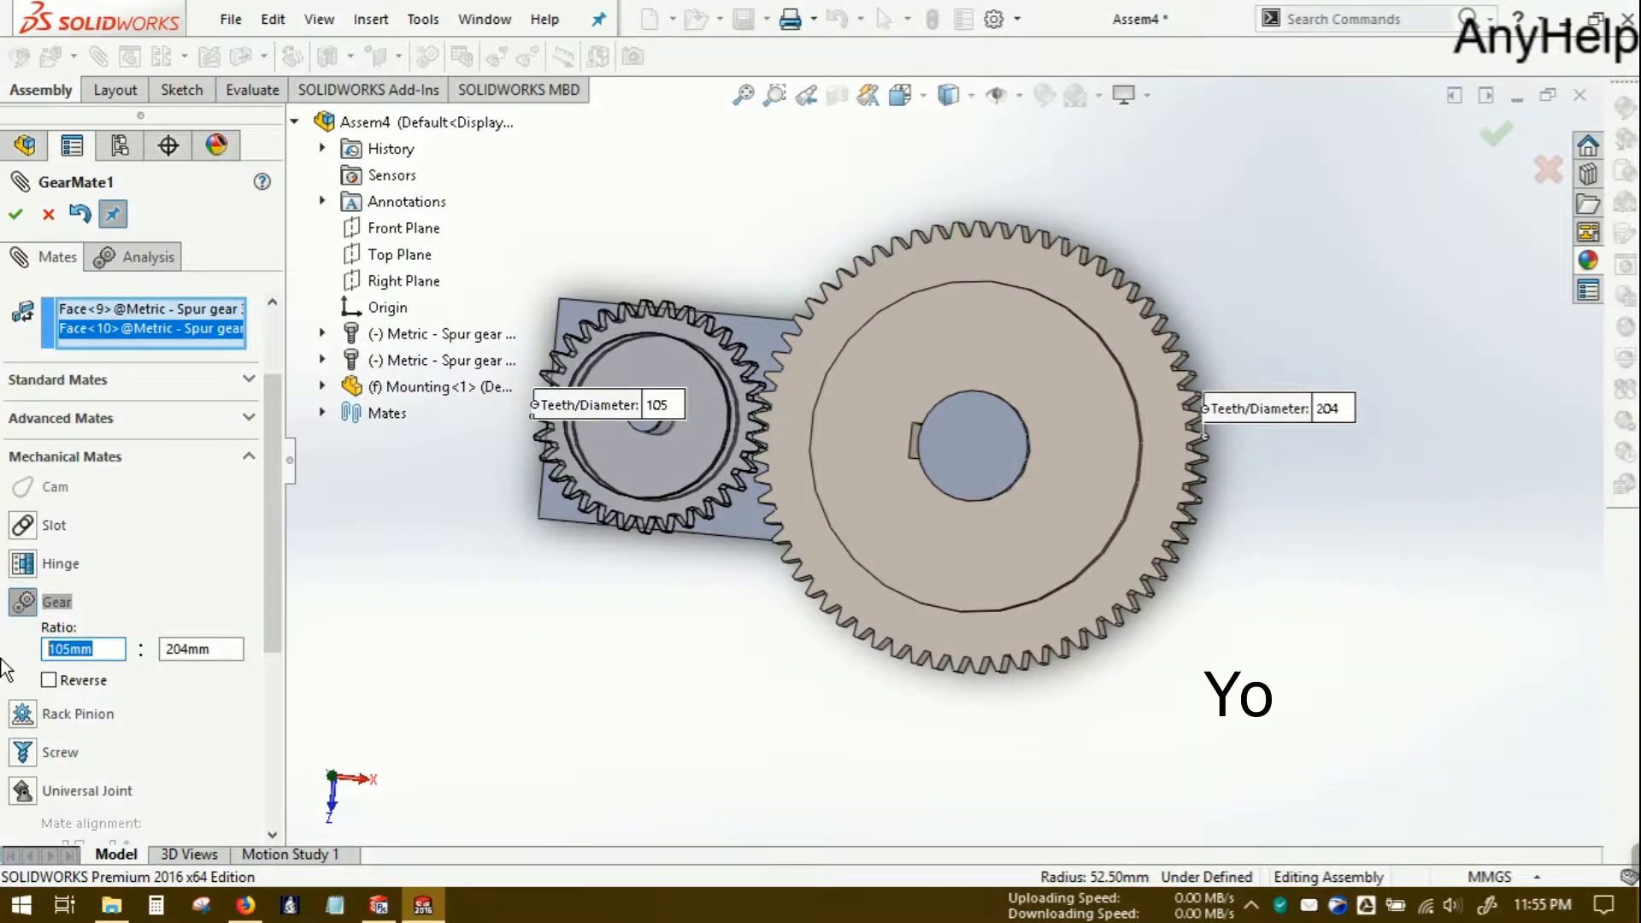
pyautogui.write('1')
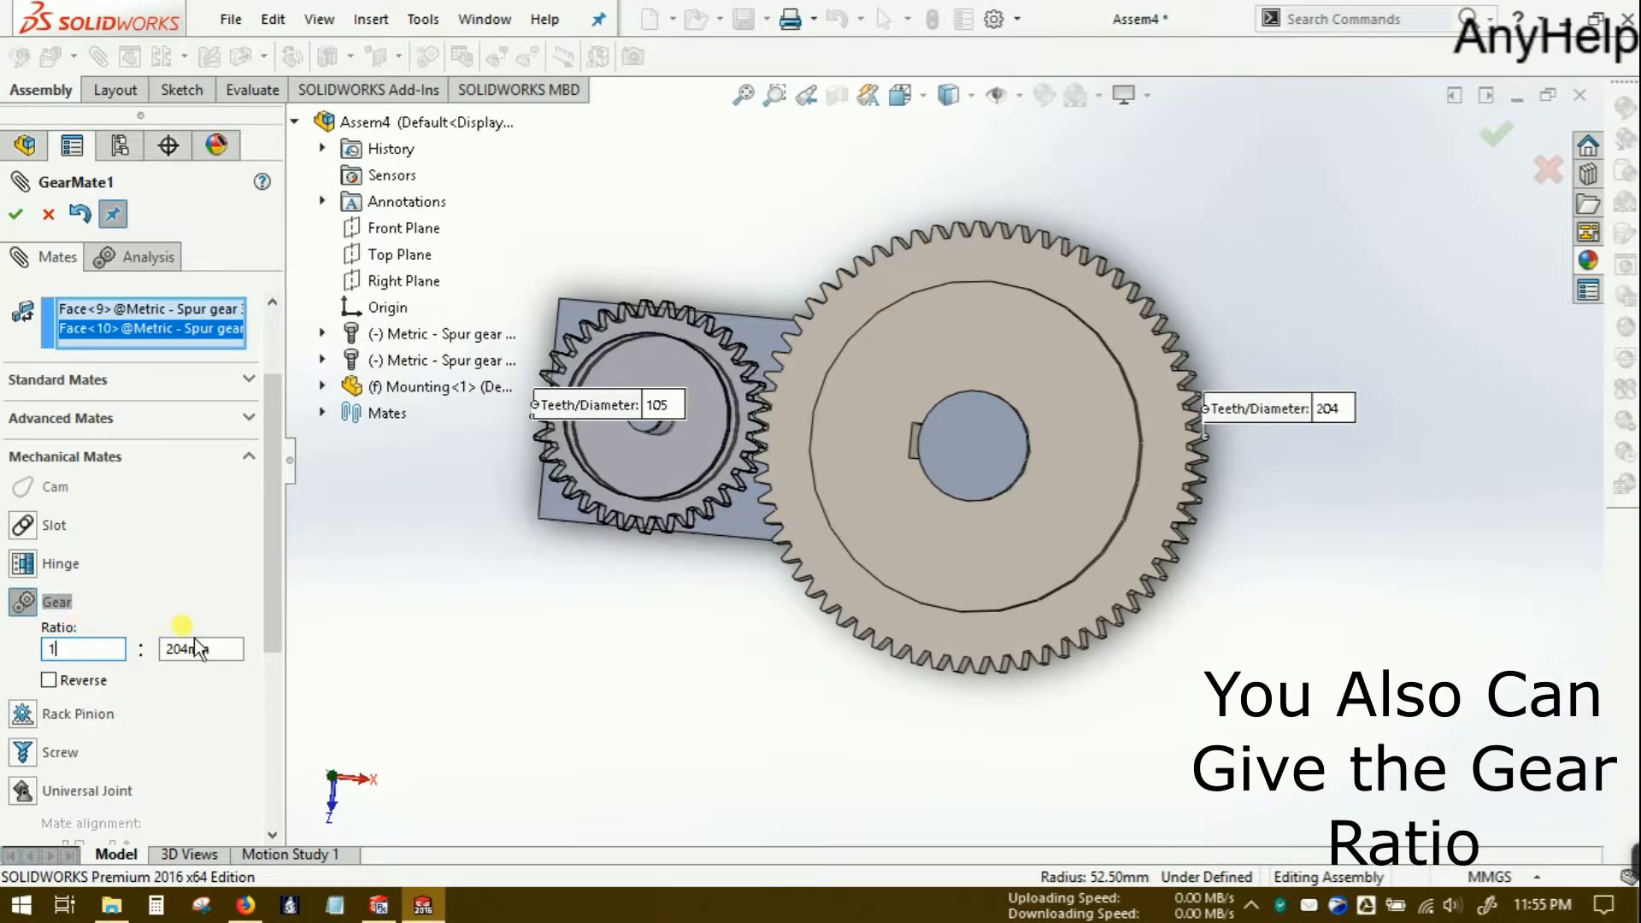
pyautogui.moveTo(217, 648); pyautogui.dragTo(175, 654)
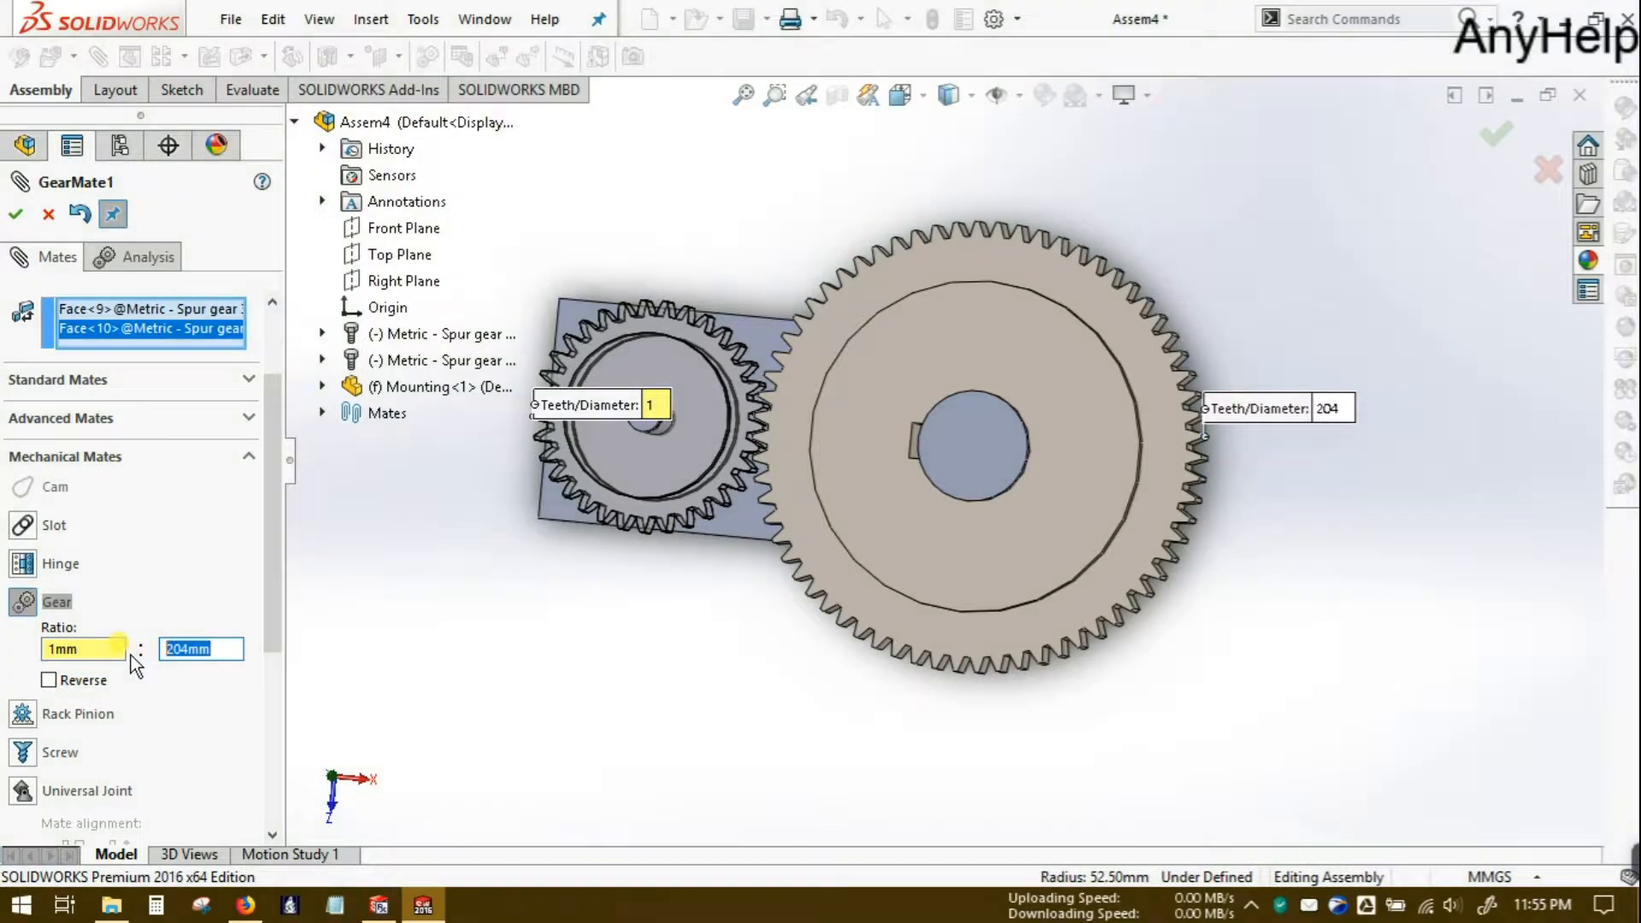
pyautogui.write('2')
pyautogui.press('Return')
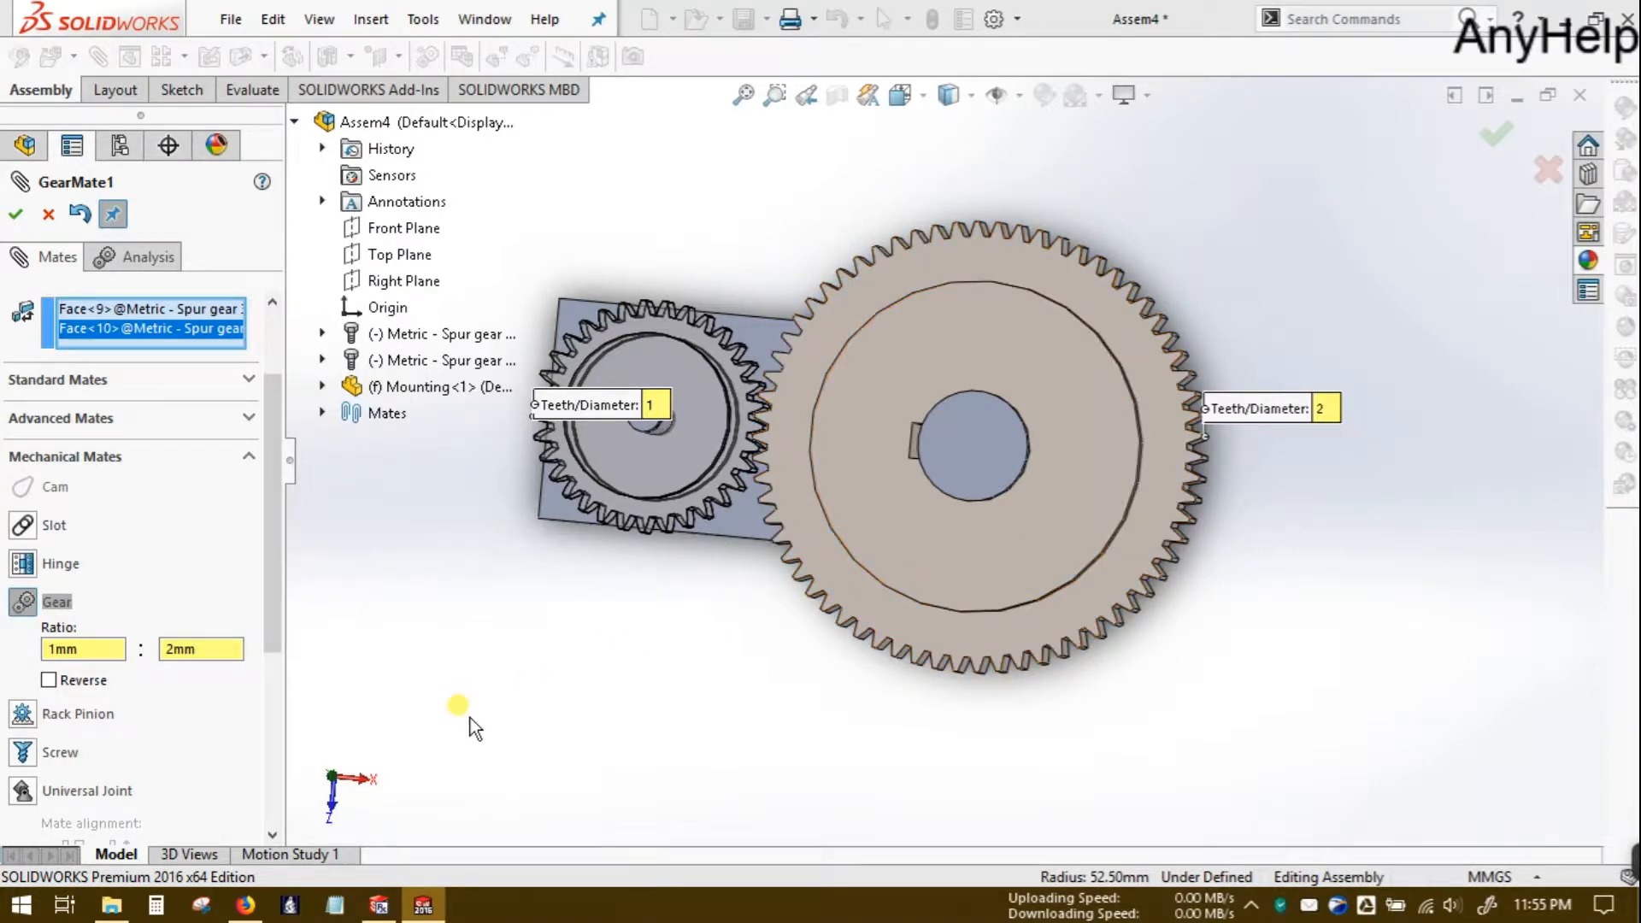
pyautogui.click(15, 216)
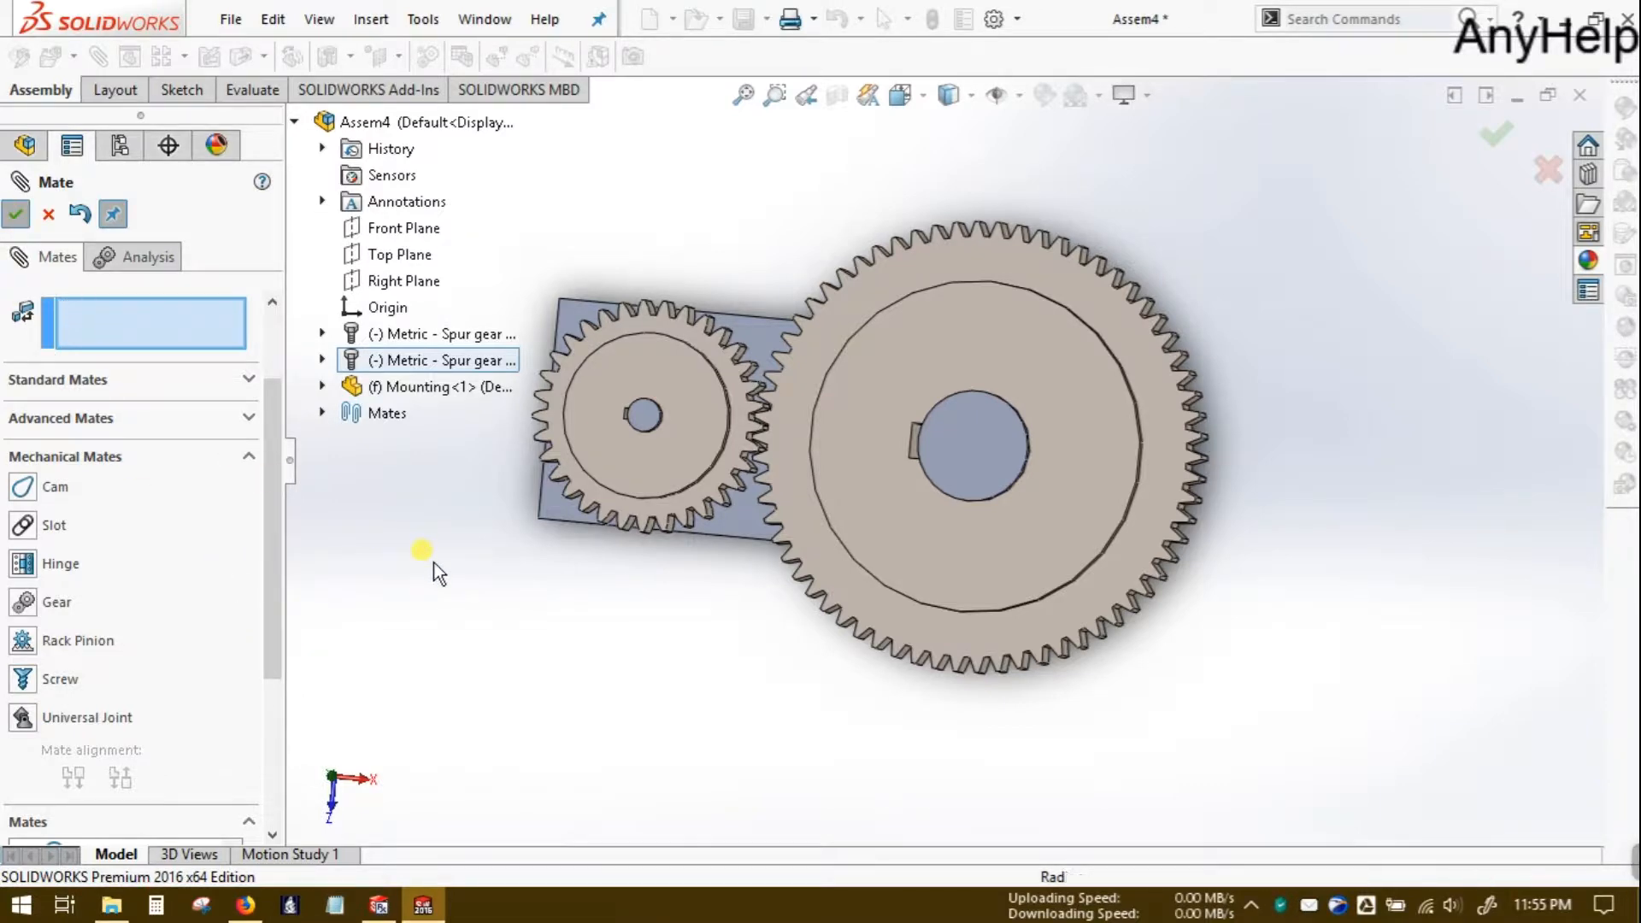
pyautogui.press('Escape')
# - Orient the assembly to the top view and open Motion Study 1
pyautogui.click(908, 98)
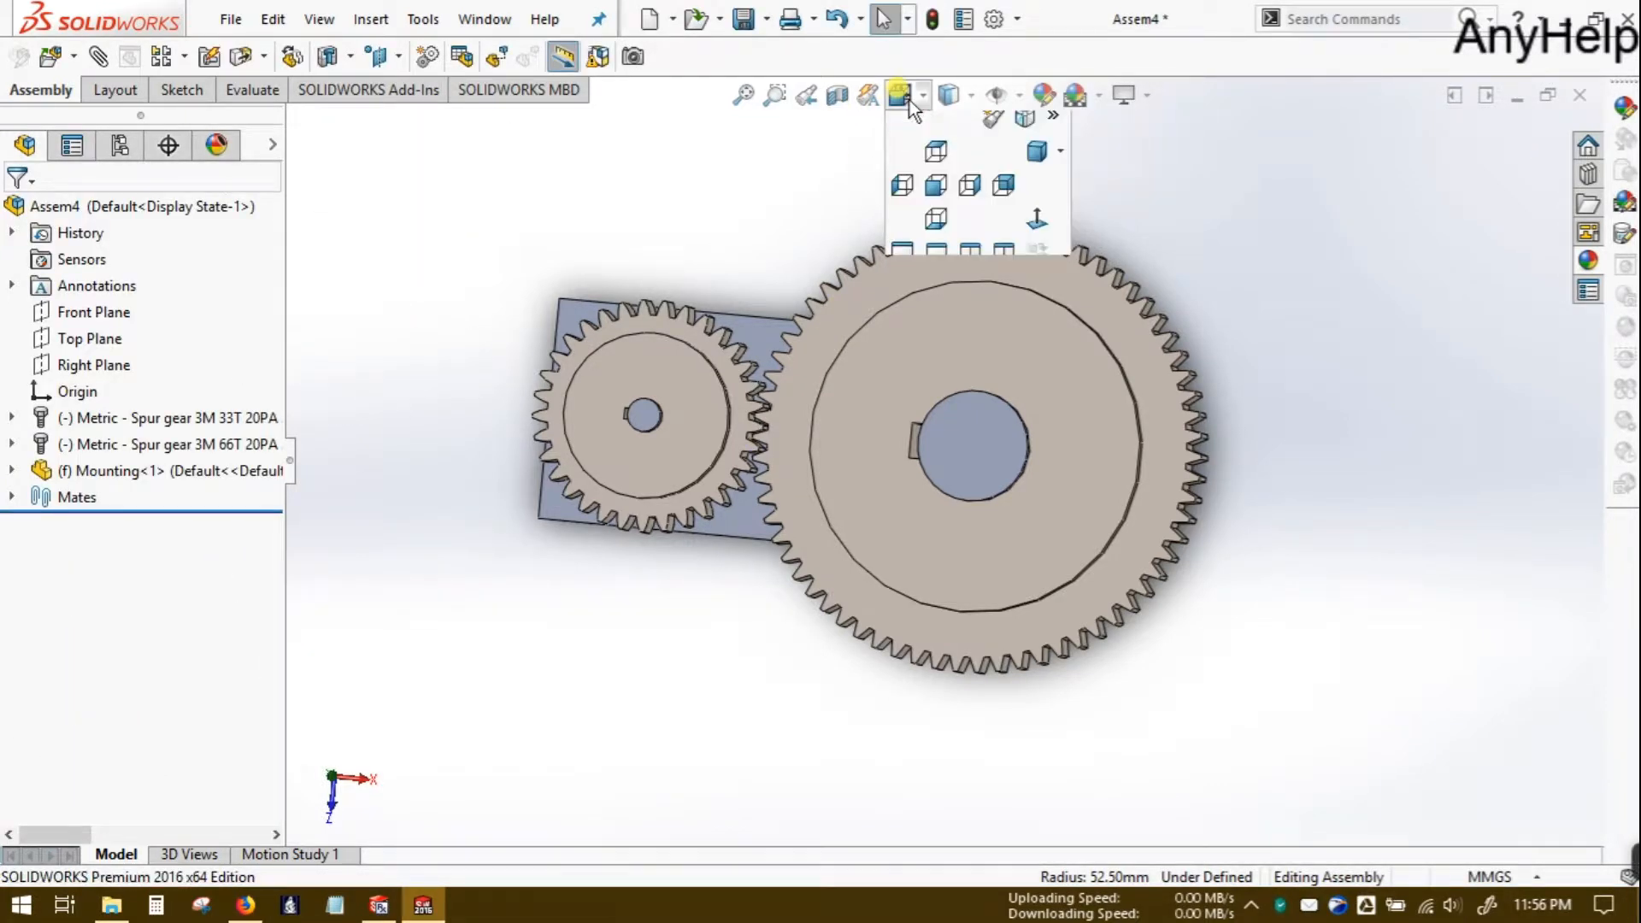
pyautogui.click(935, 152)
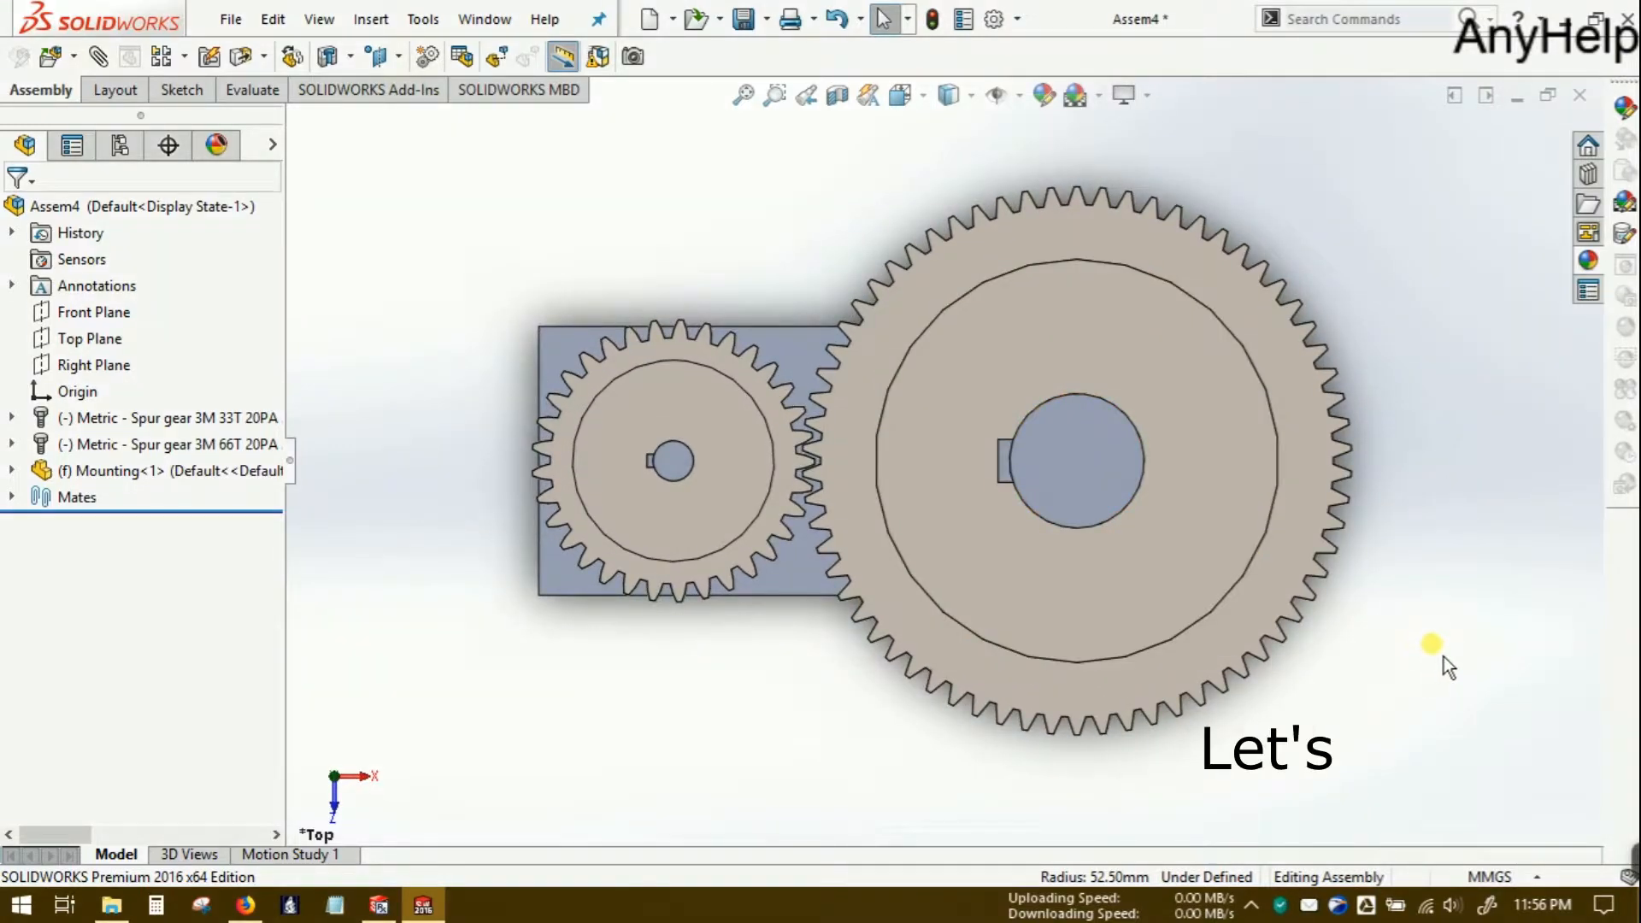
pyautogui.click(322, 854)
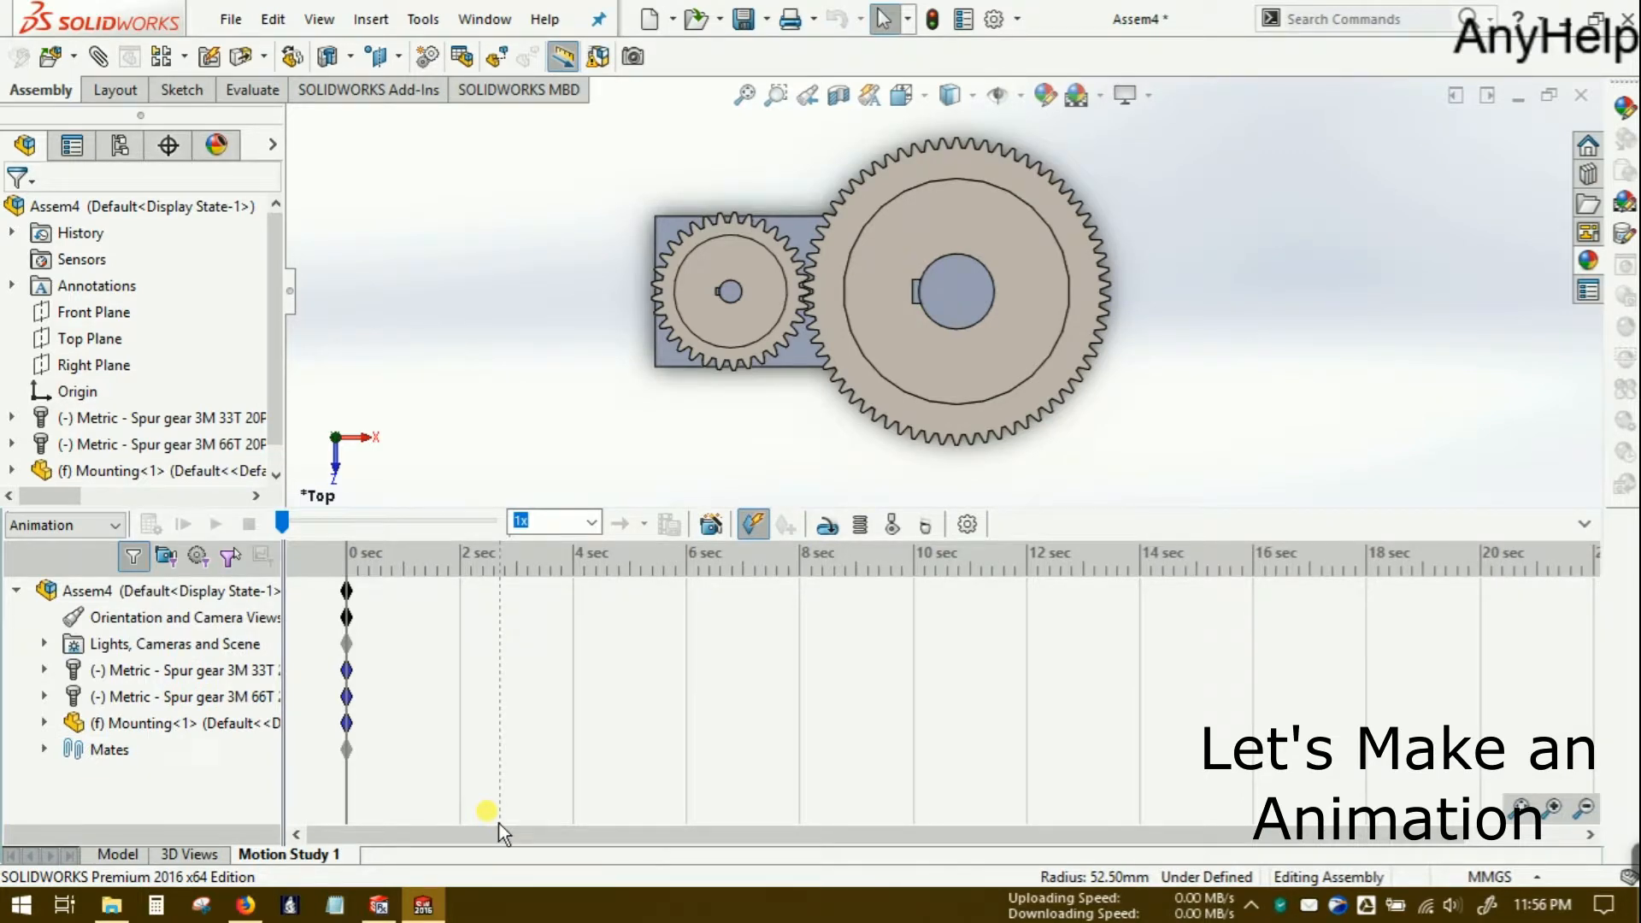
# - Add a rotary motor on the 33T gear's upper hub face with a constant speed of 10 RPM
pyautogui.click(826, 524)
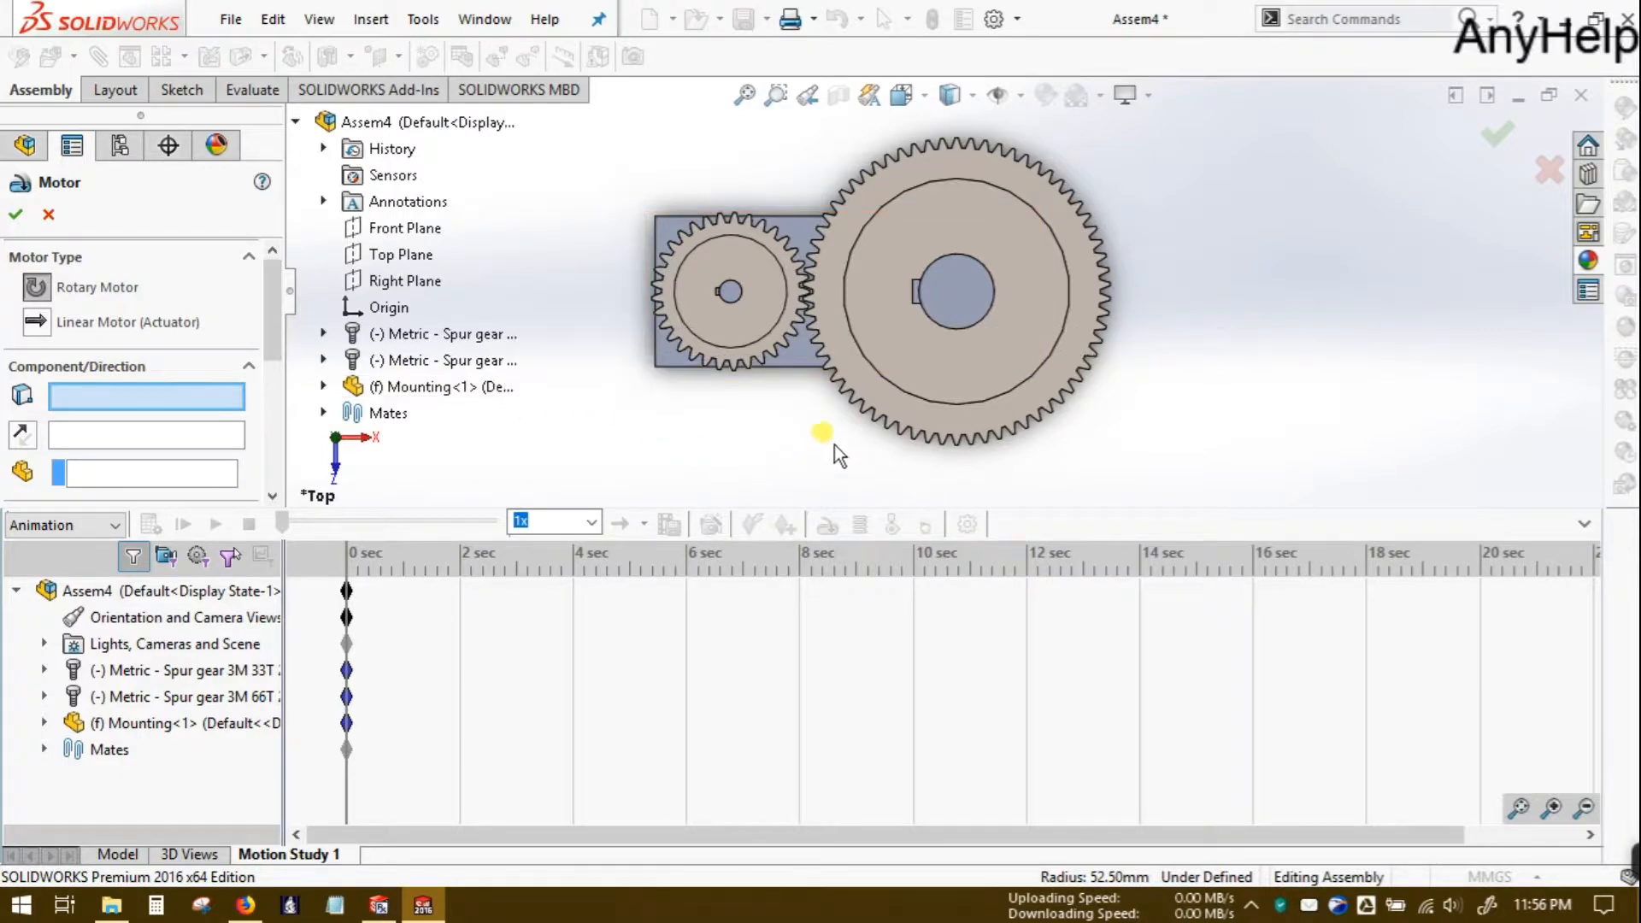
pyautogui.click(746, 303)
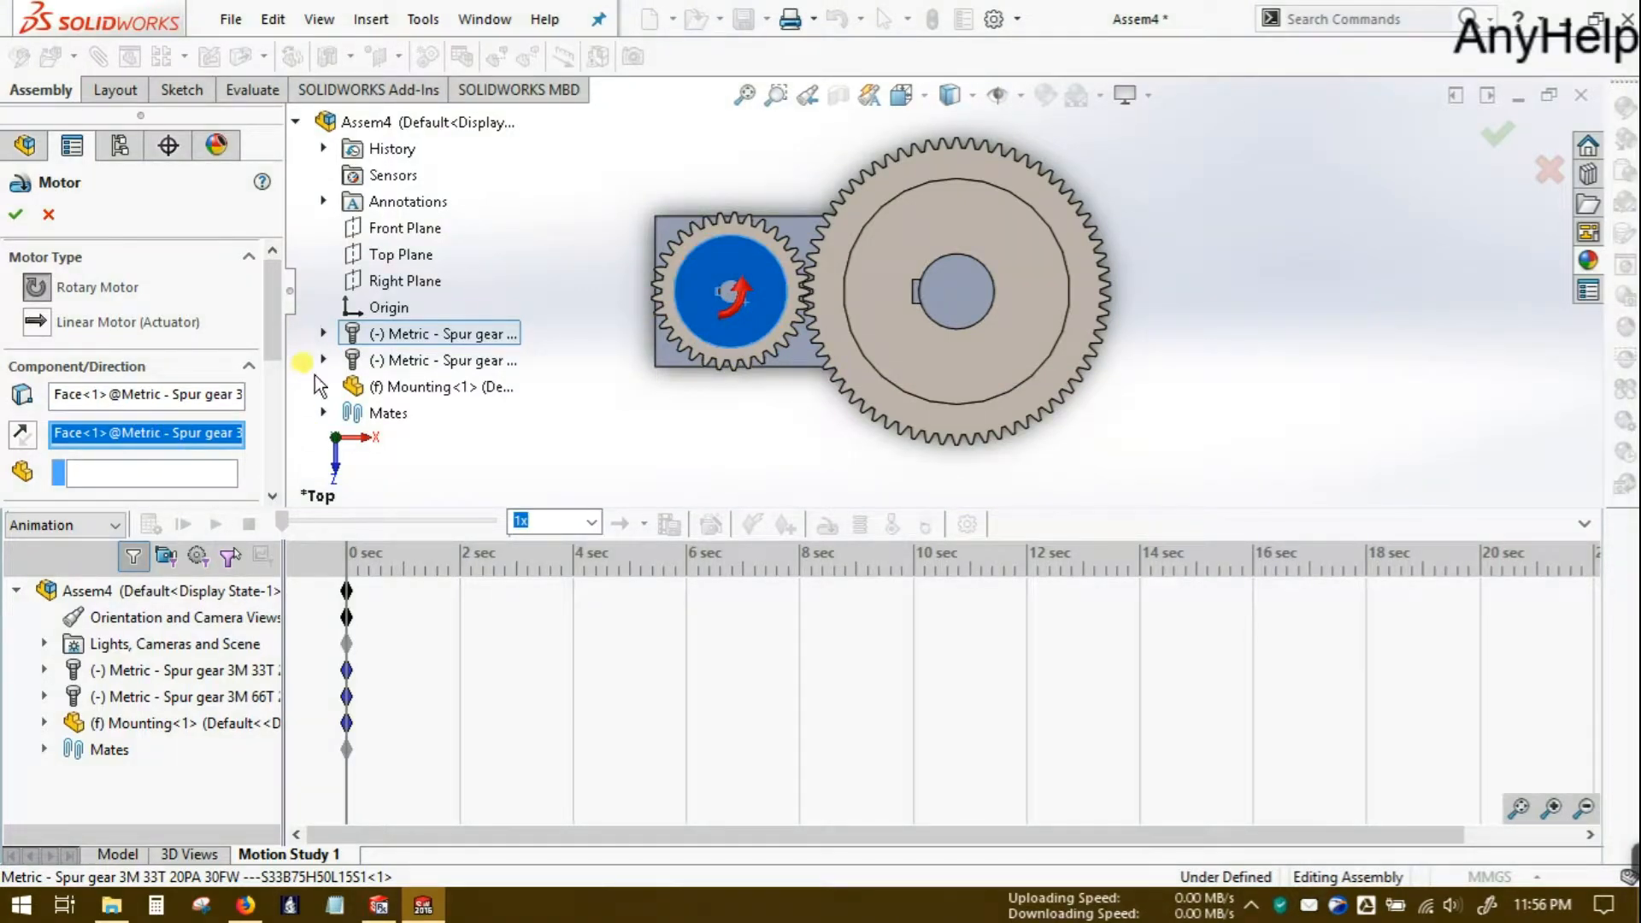
pyautogui.click(277, 325)
pyautogui.moveTo(277, 325); pyautogui.dragTo(275, 403)
pyautogui.click(238, 297)
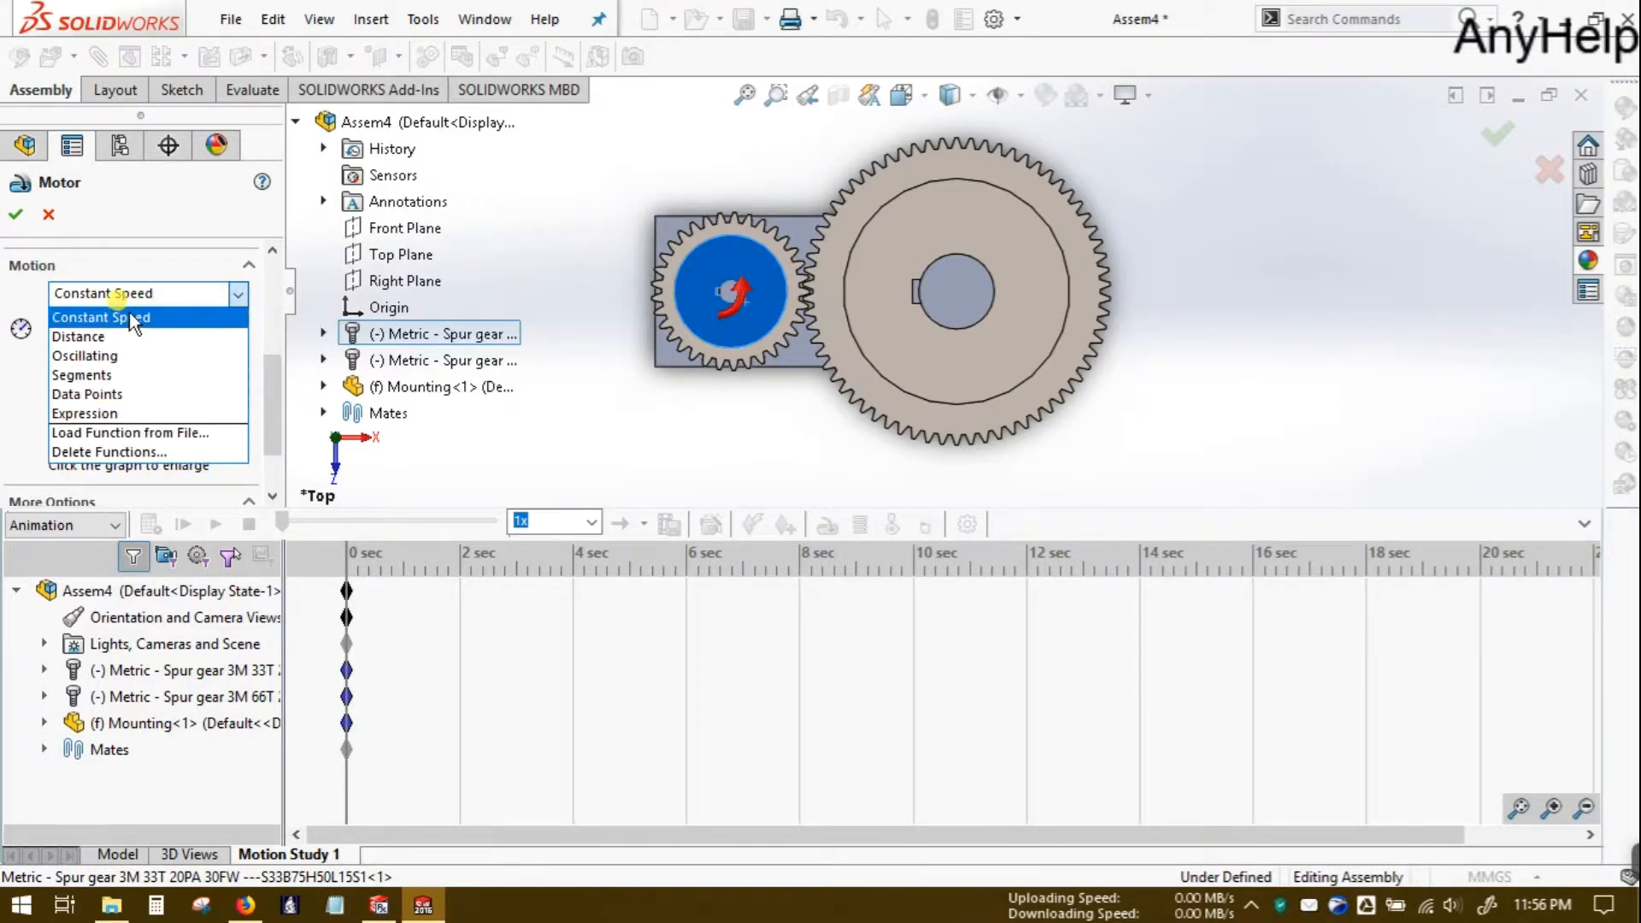
pyautogui.click(131, 326)
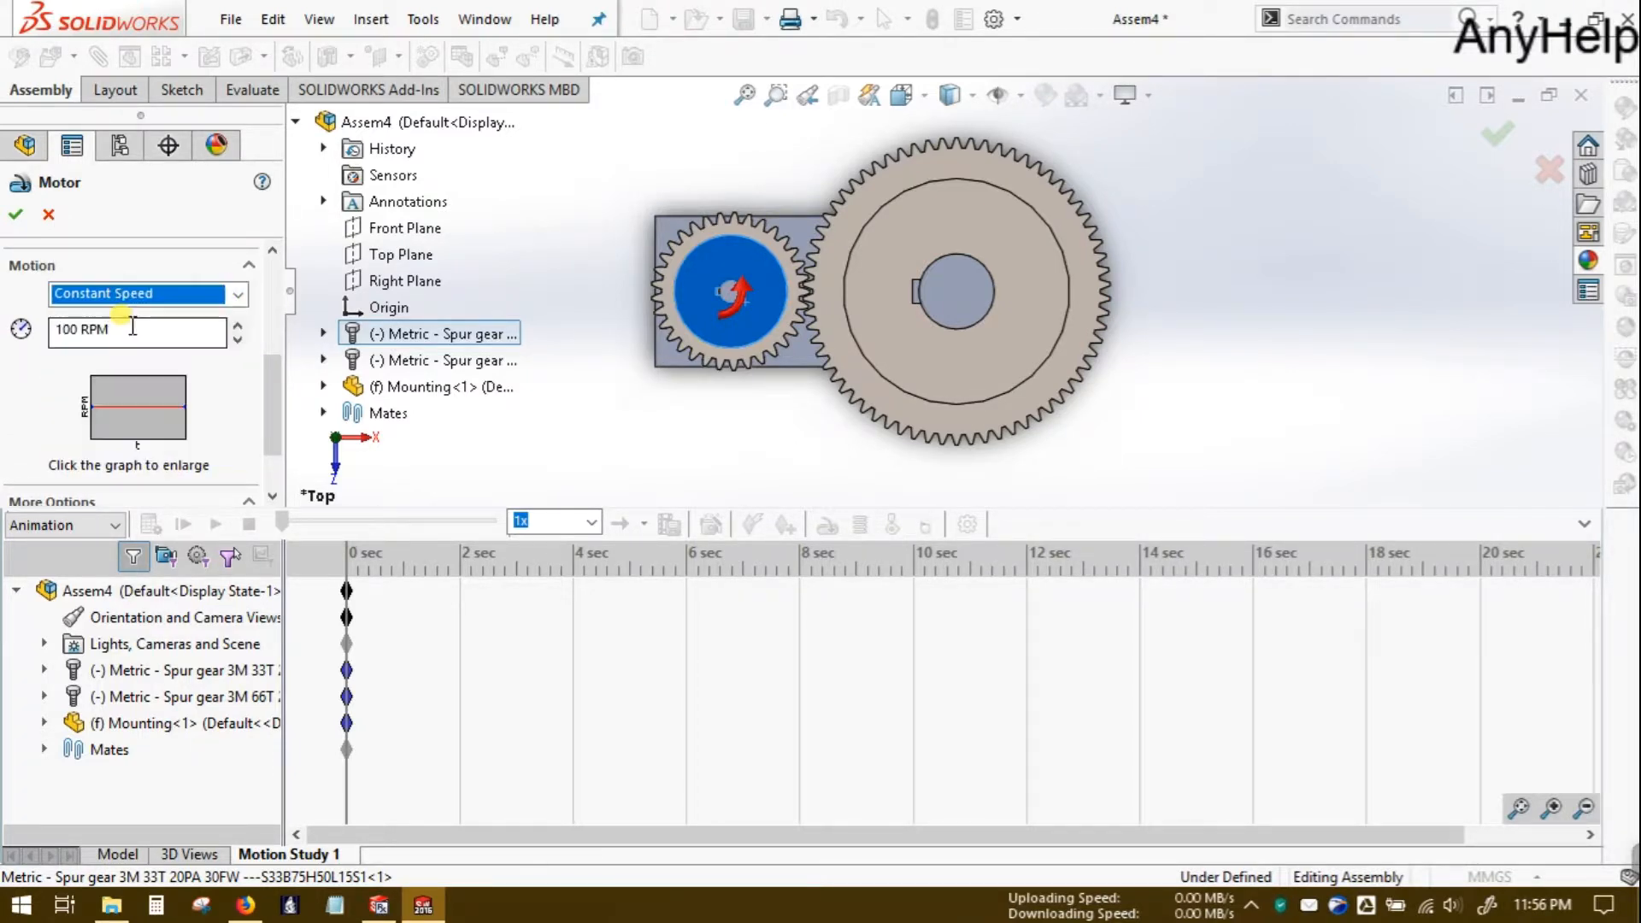
pyautogui.doubleClick(70, 330)
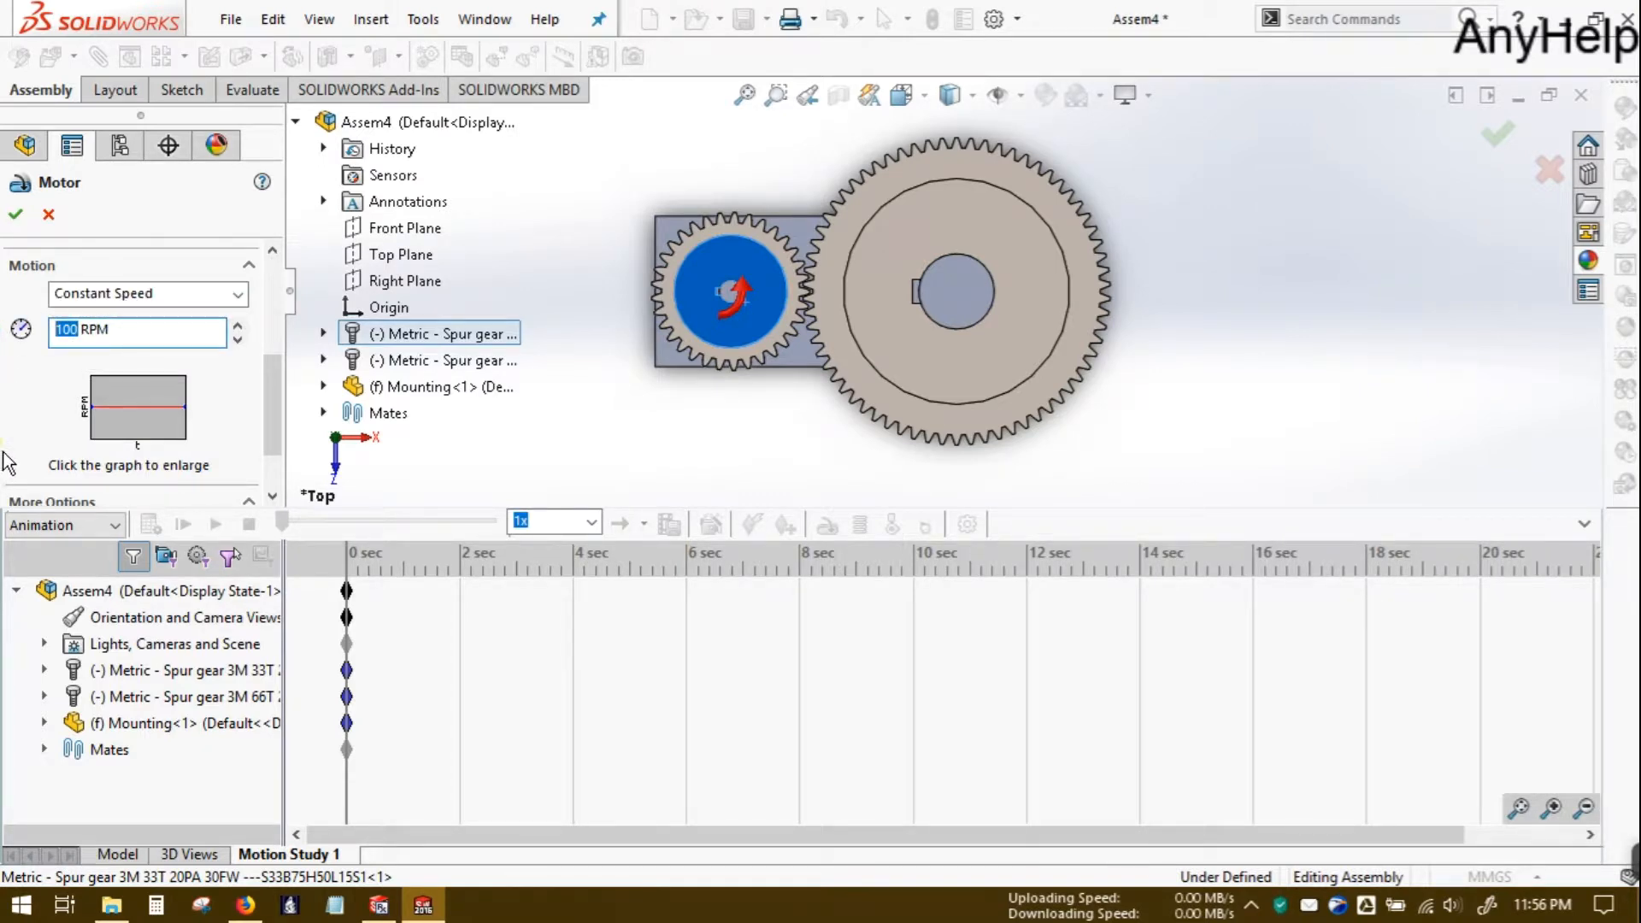
pyautogui.write('10')
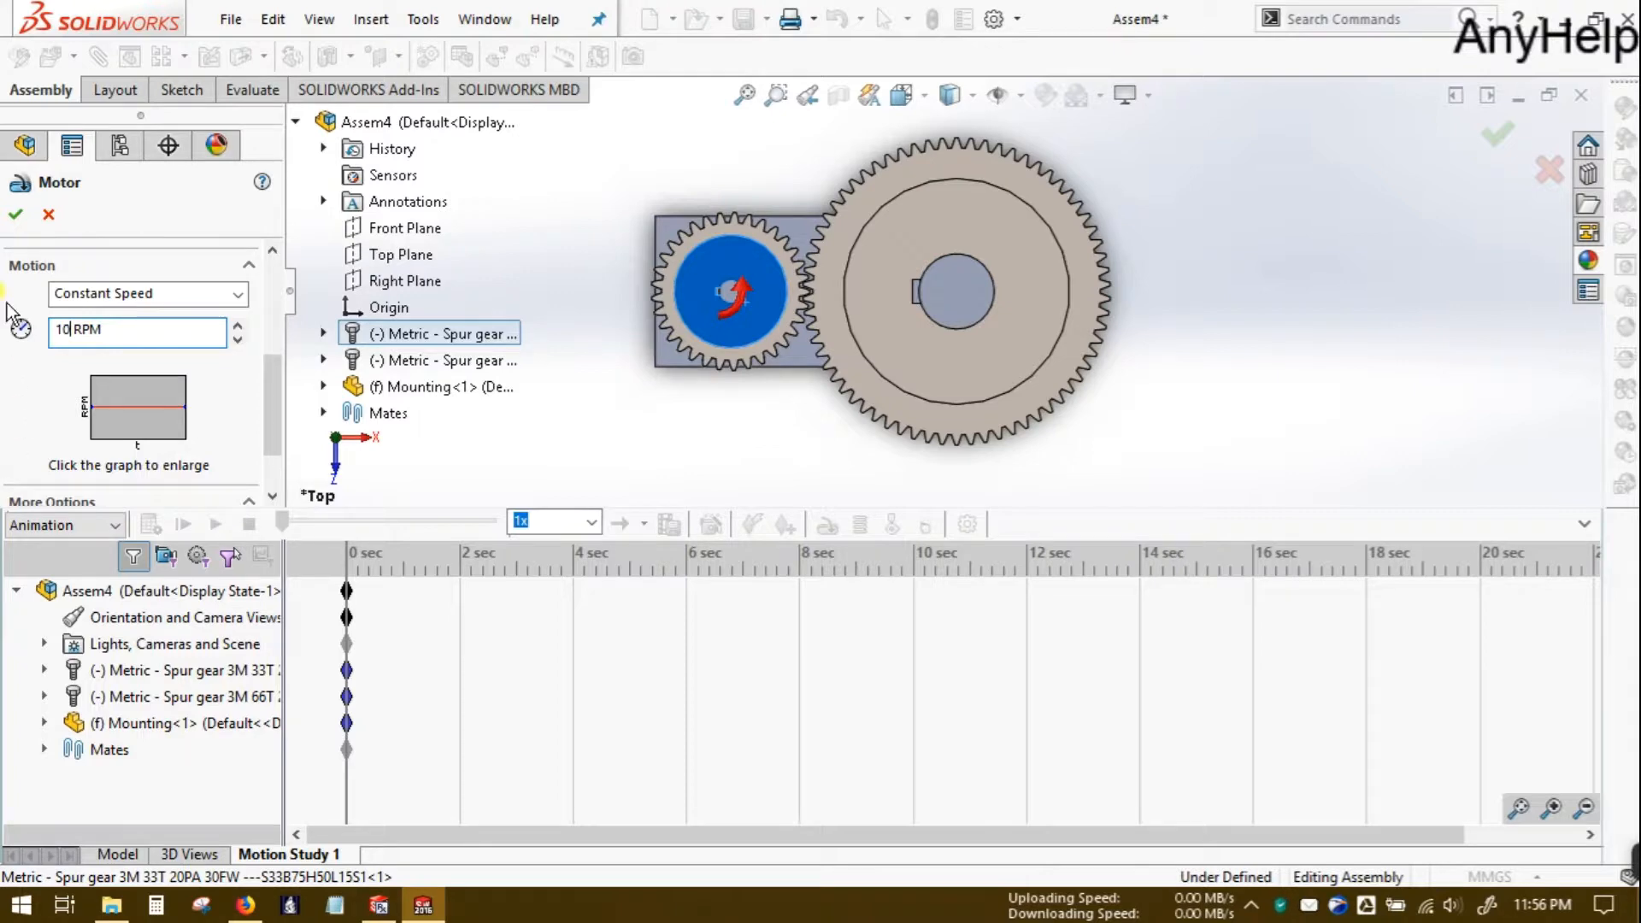
pyautogui.click(16, 214)
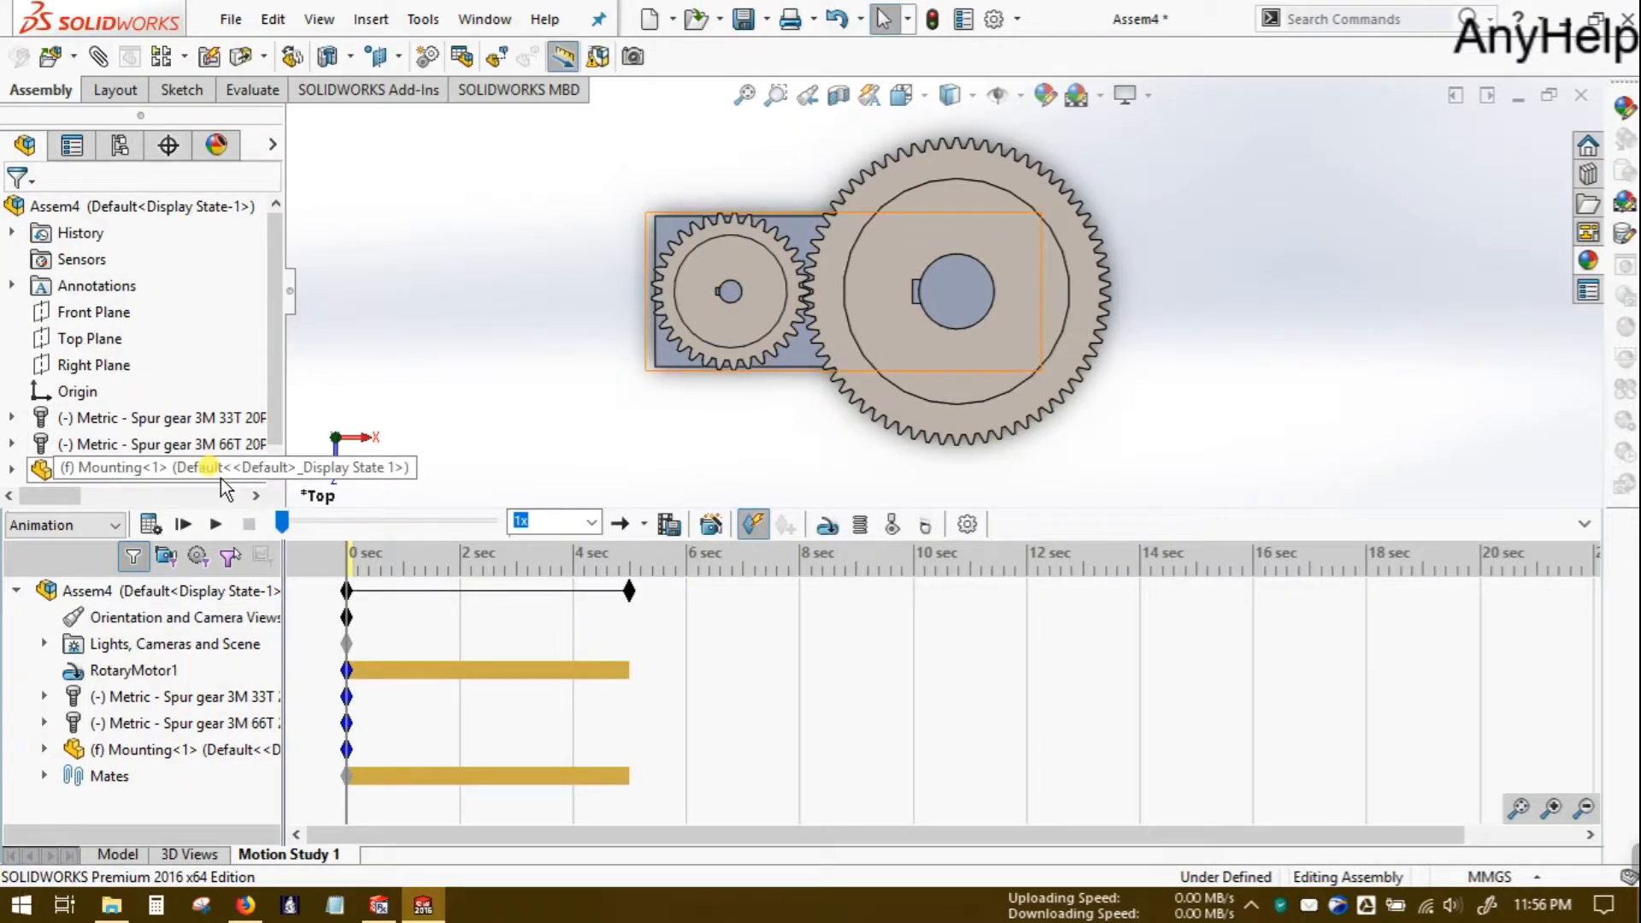
# - Calculate the motion study and play back the gear animation
pyautogui.click(151, 525)
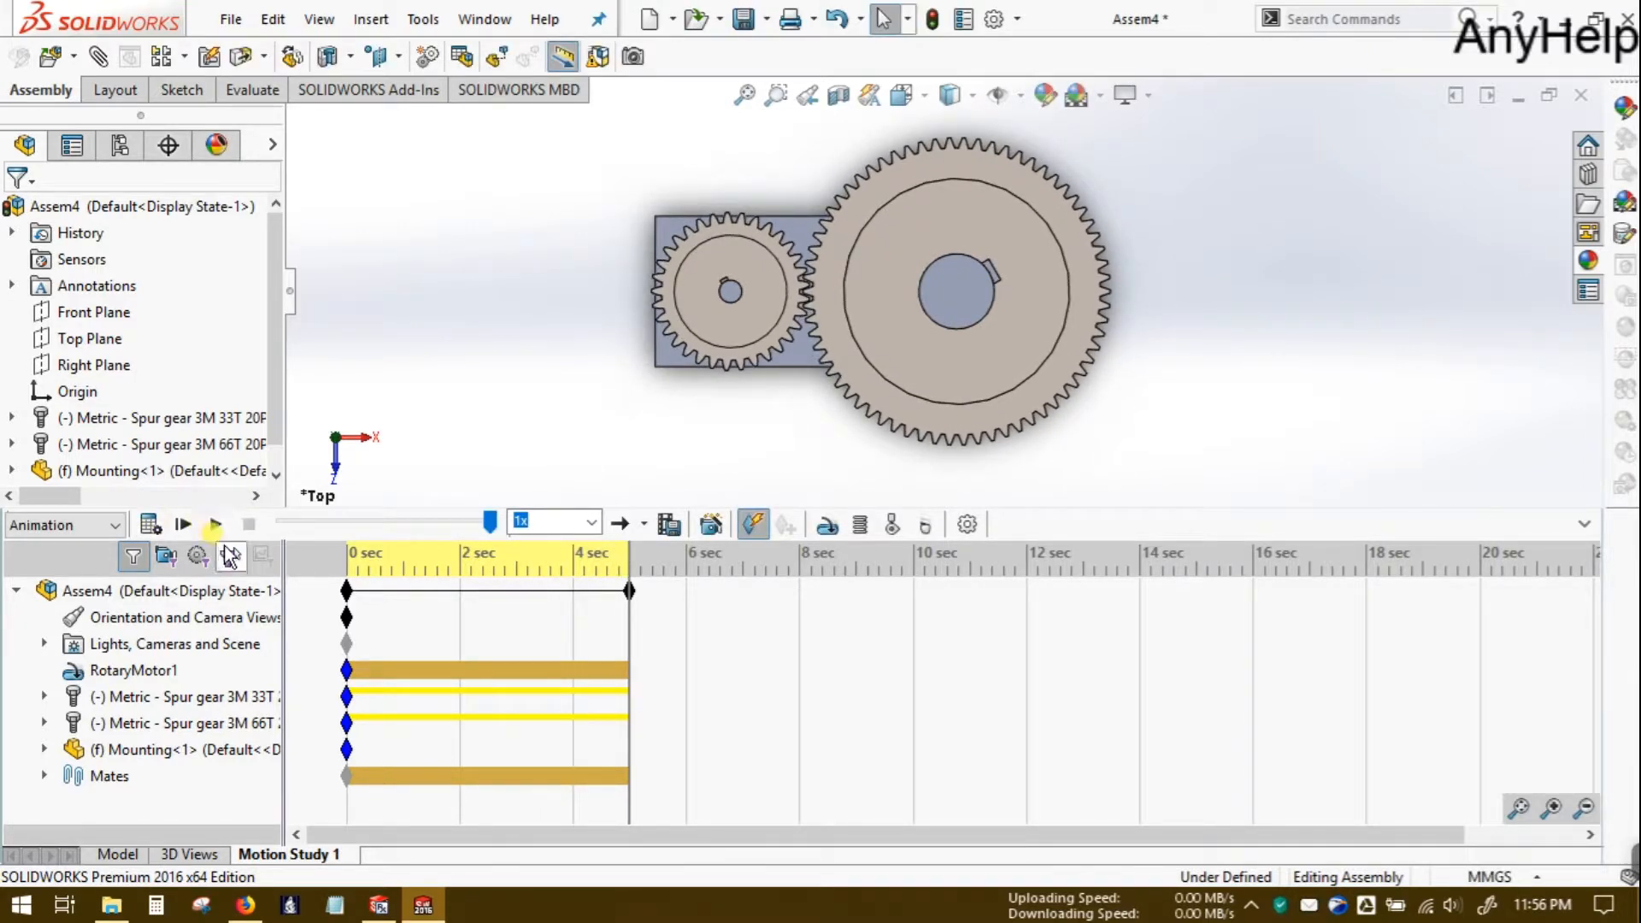
pyautogui.click(213, 524)
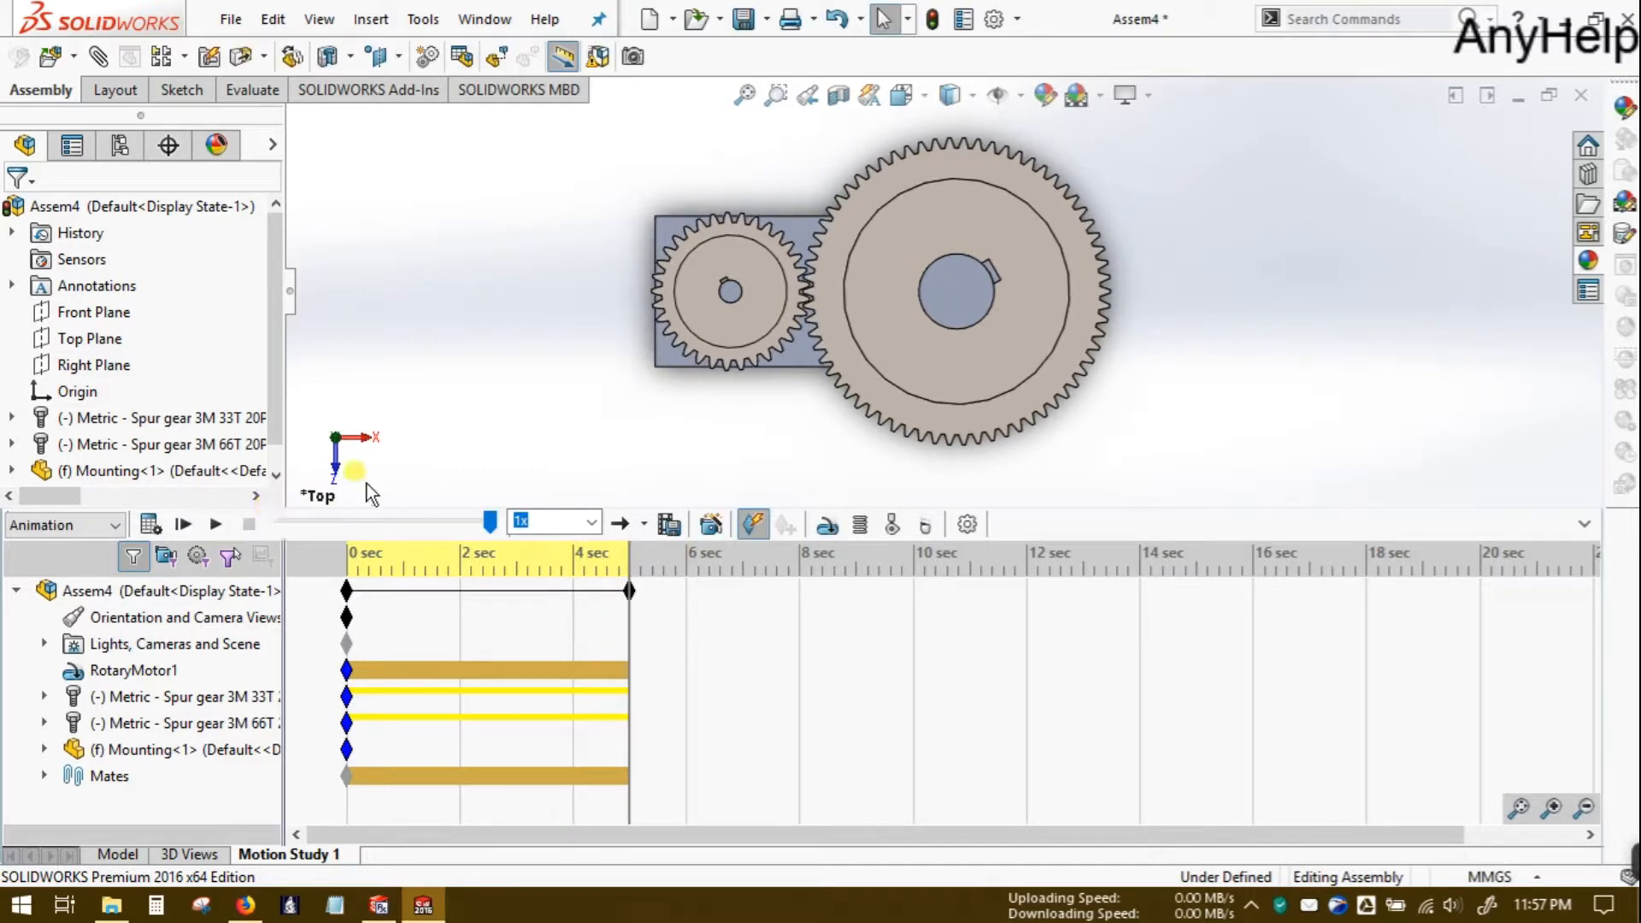
# - Save the entire animation to the Desktop as AVI file Ani with Microsoft Video 1 compression at quality 85, recalculating the study before saving
pyautogui.click(676, 525)
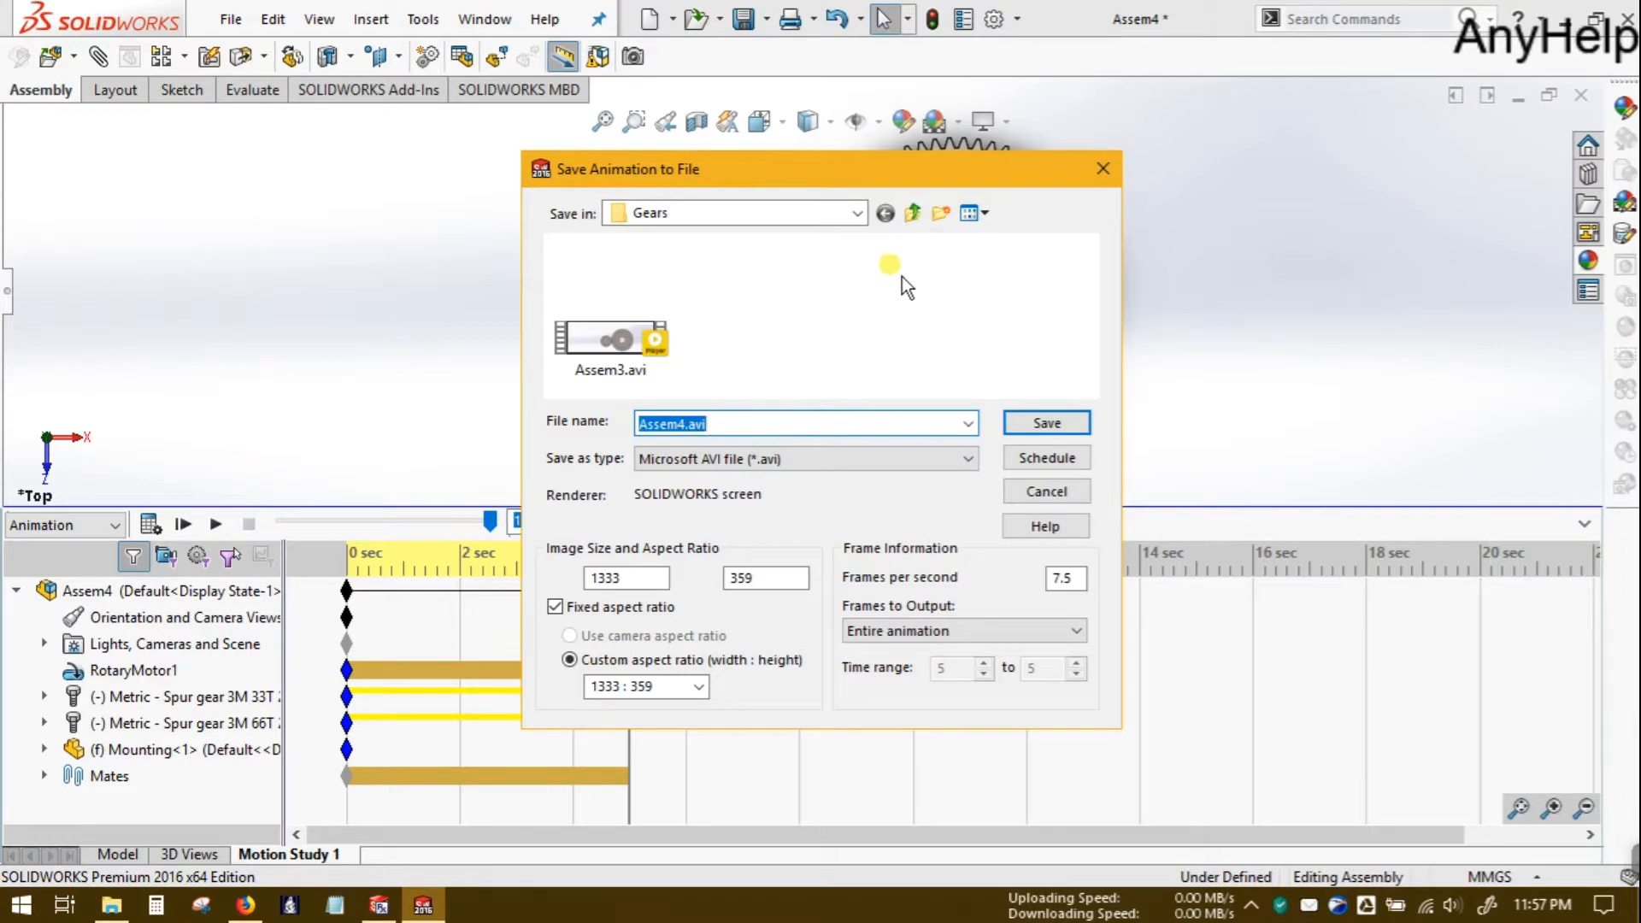
pyautogui.click(913, 214)
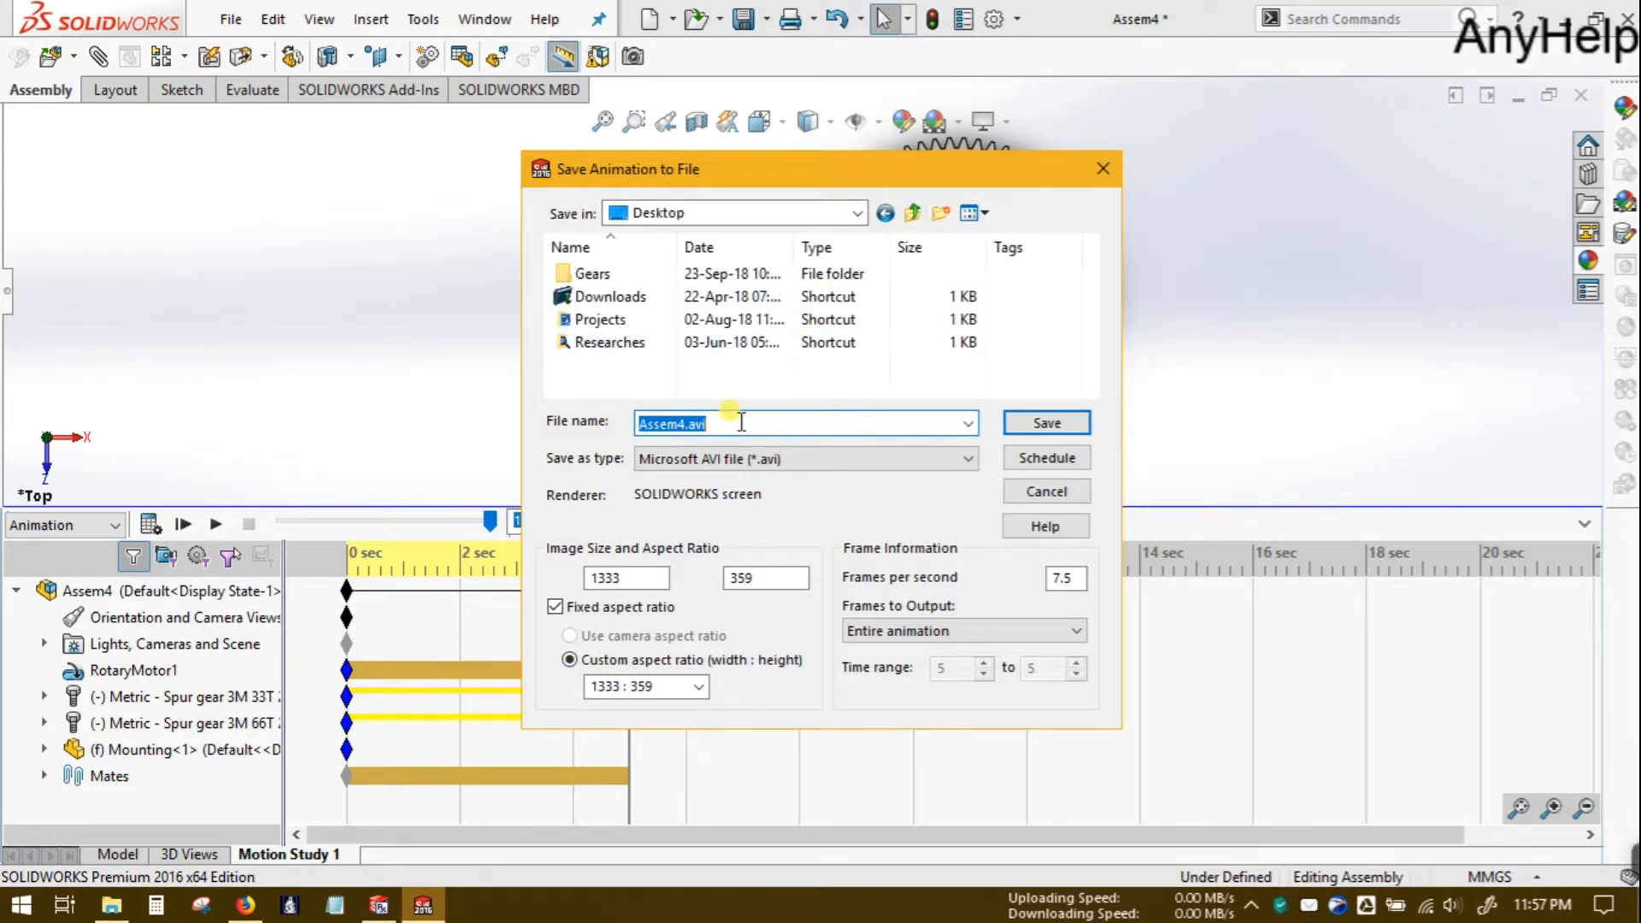
pyautogui.write('Ani')
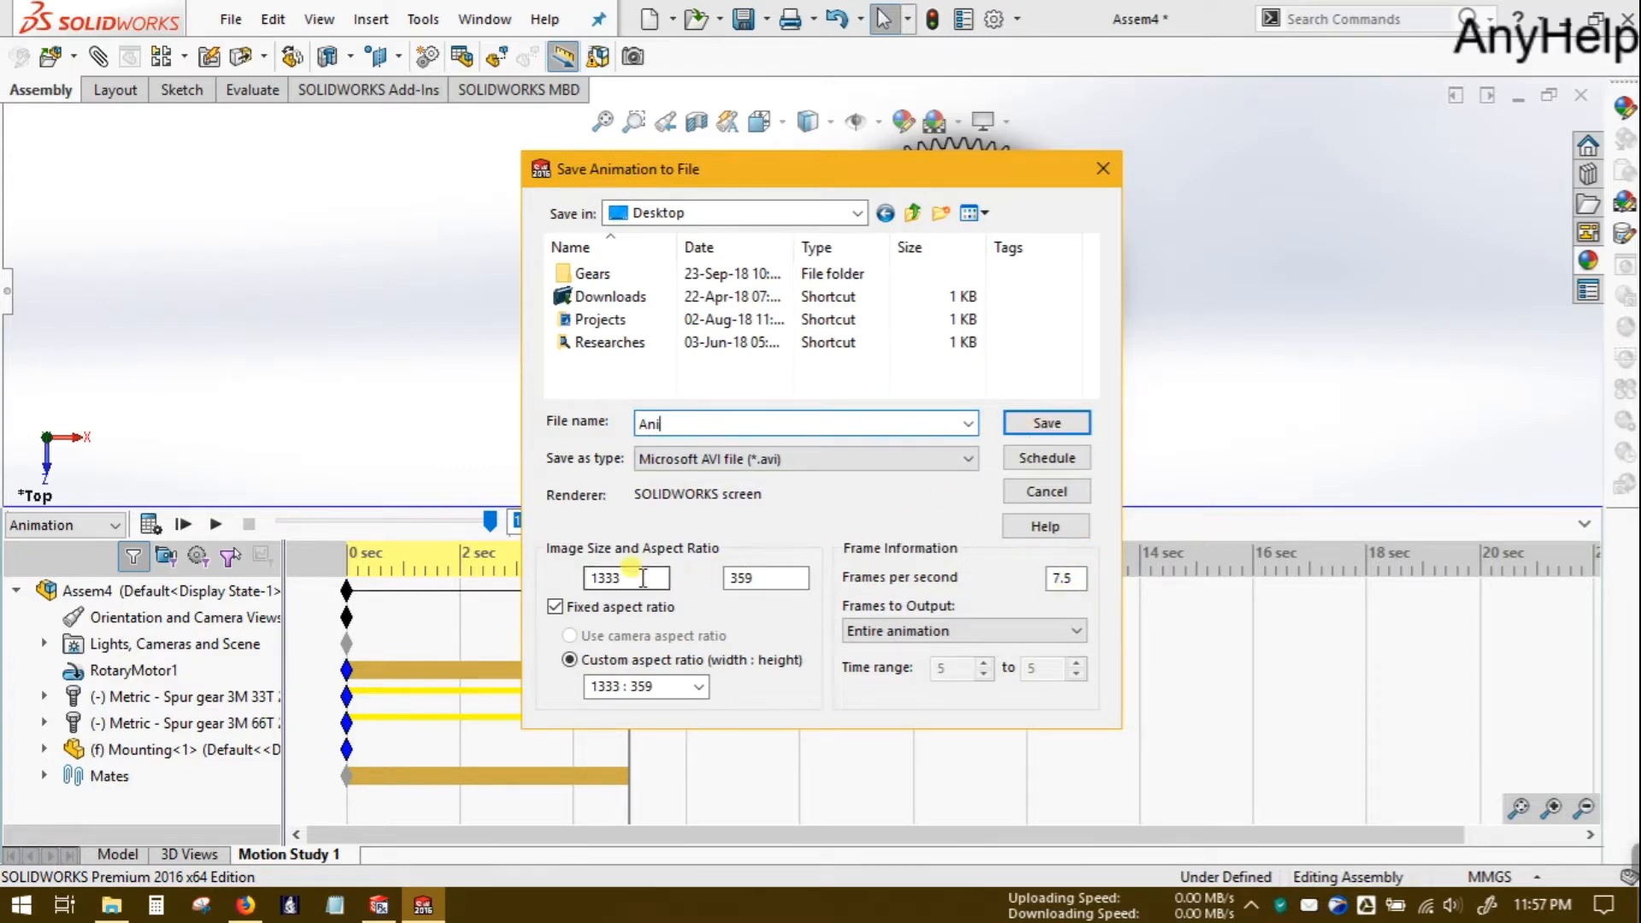
pyautogui.click(1029, 427)
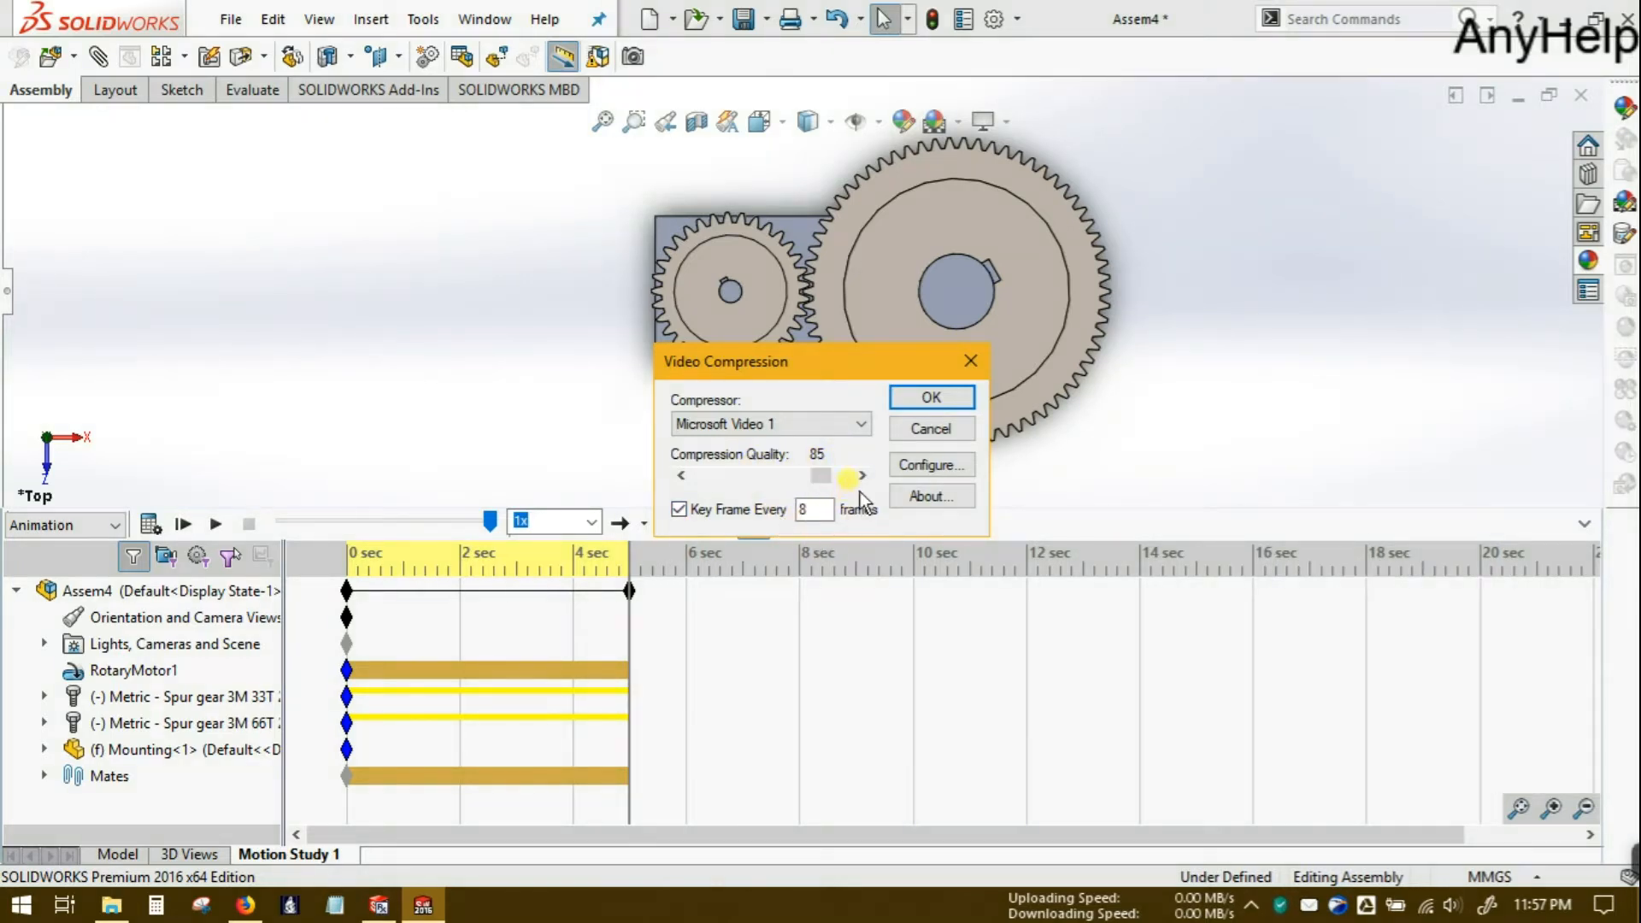
pyautogui.click(919, 402)
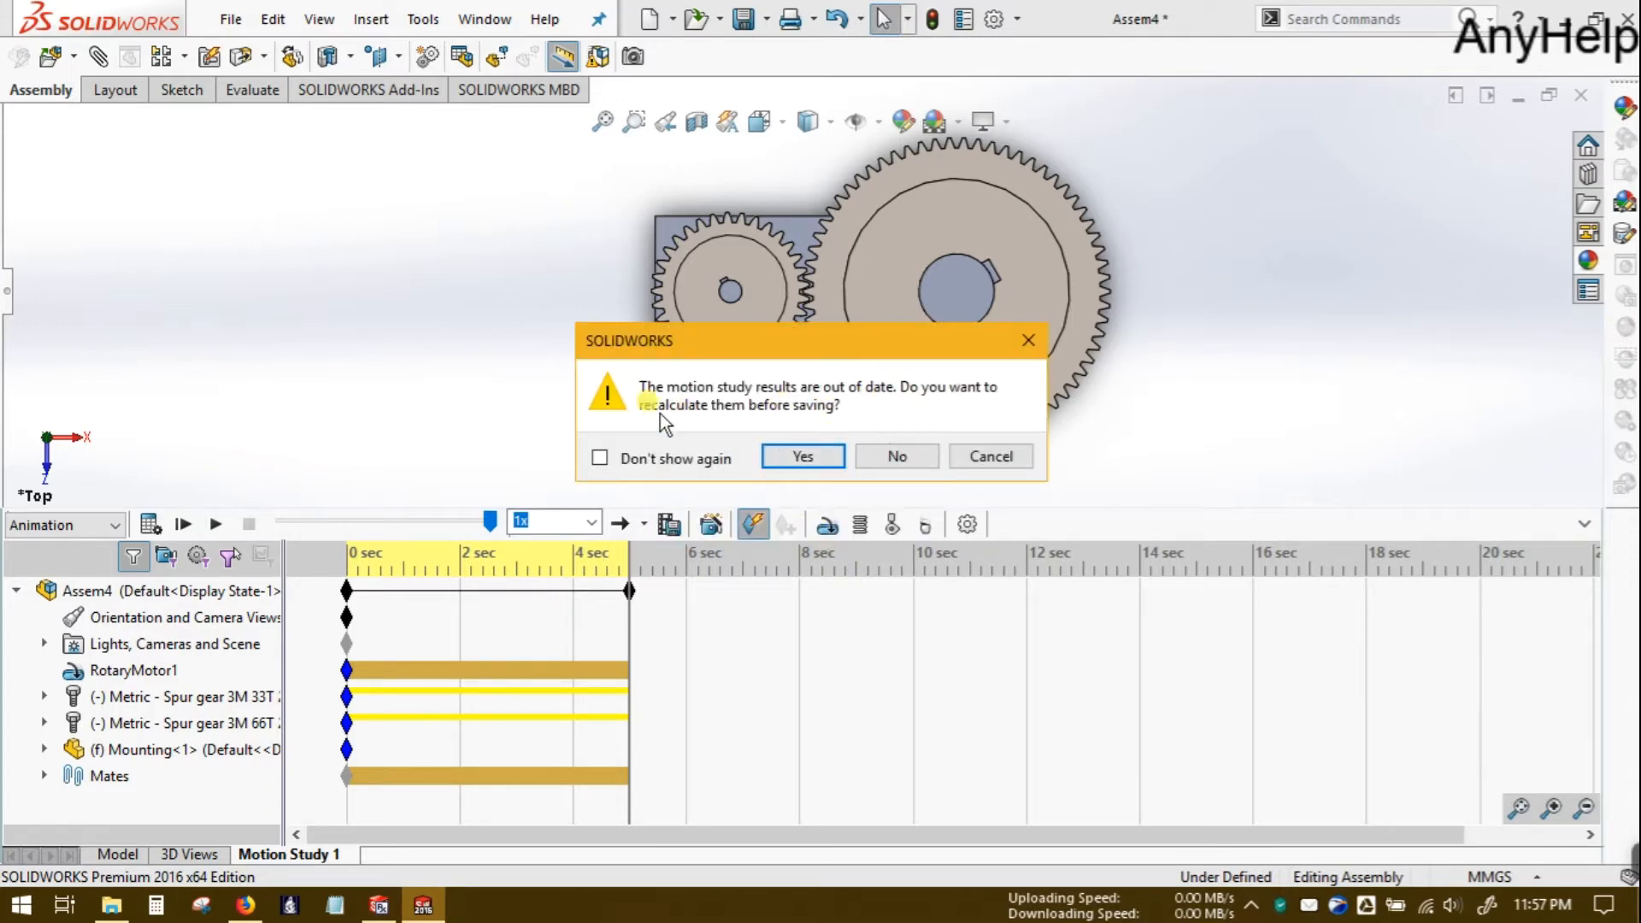
pyautogui.click(803, 457)
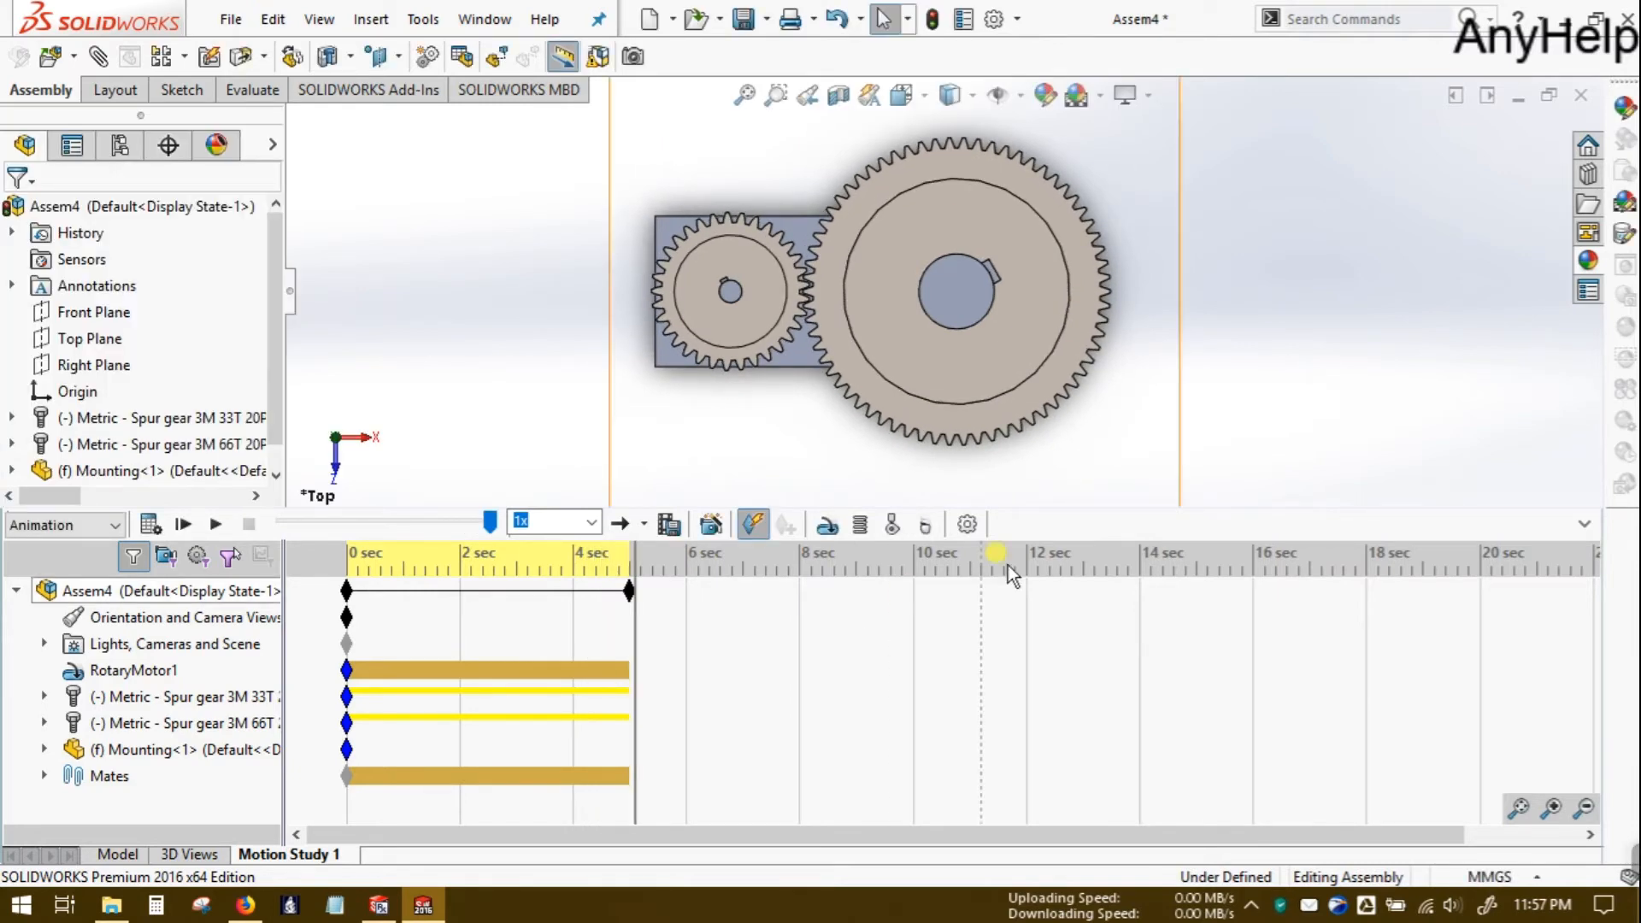
# - Minimize the assembly window and the Gears folder window to check the Desktop for the Ani.avi file
pyautogui.click(1549, 15)
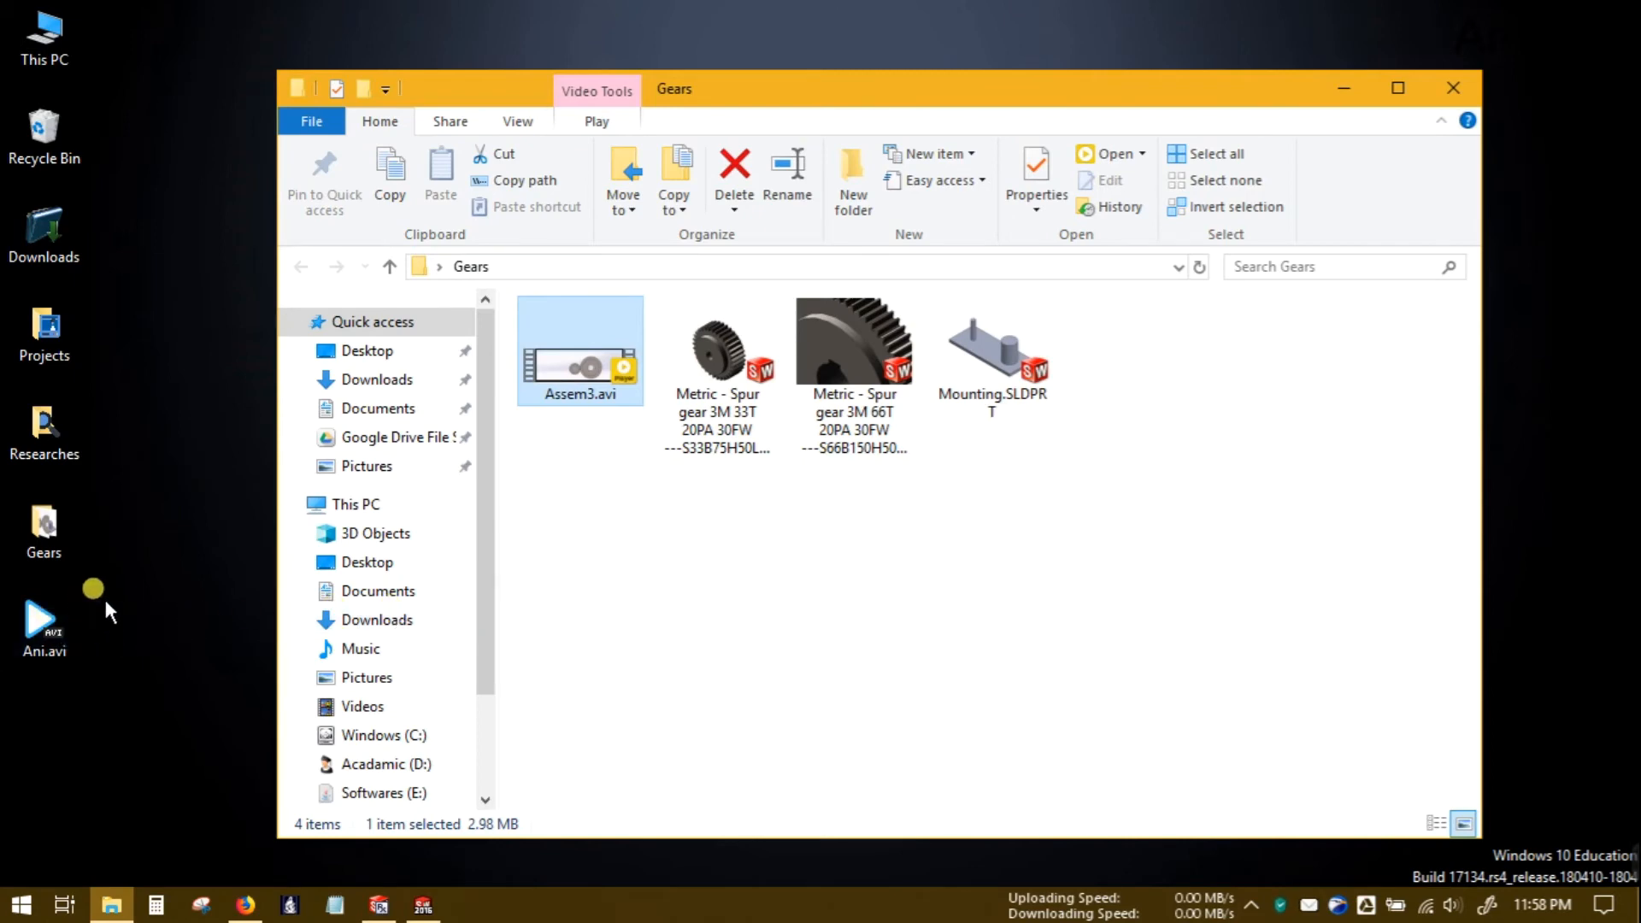
pyautogui.click(1344, 87)
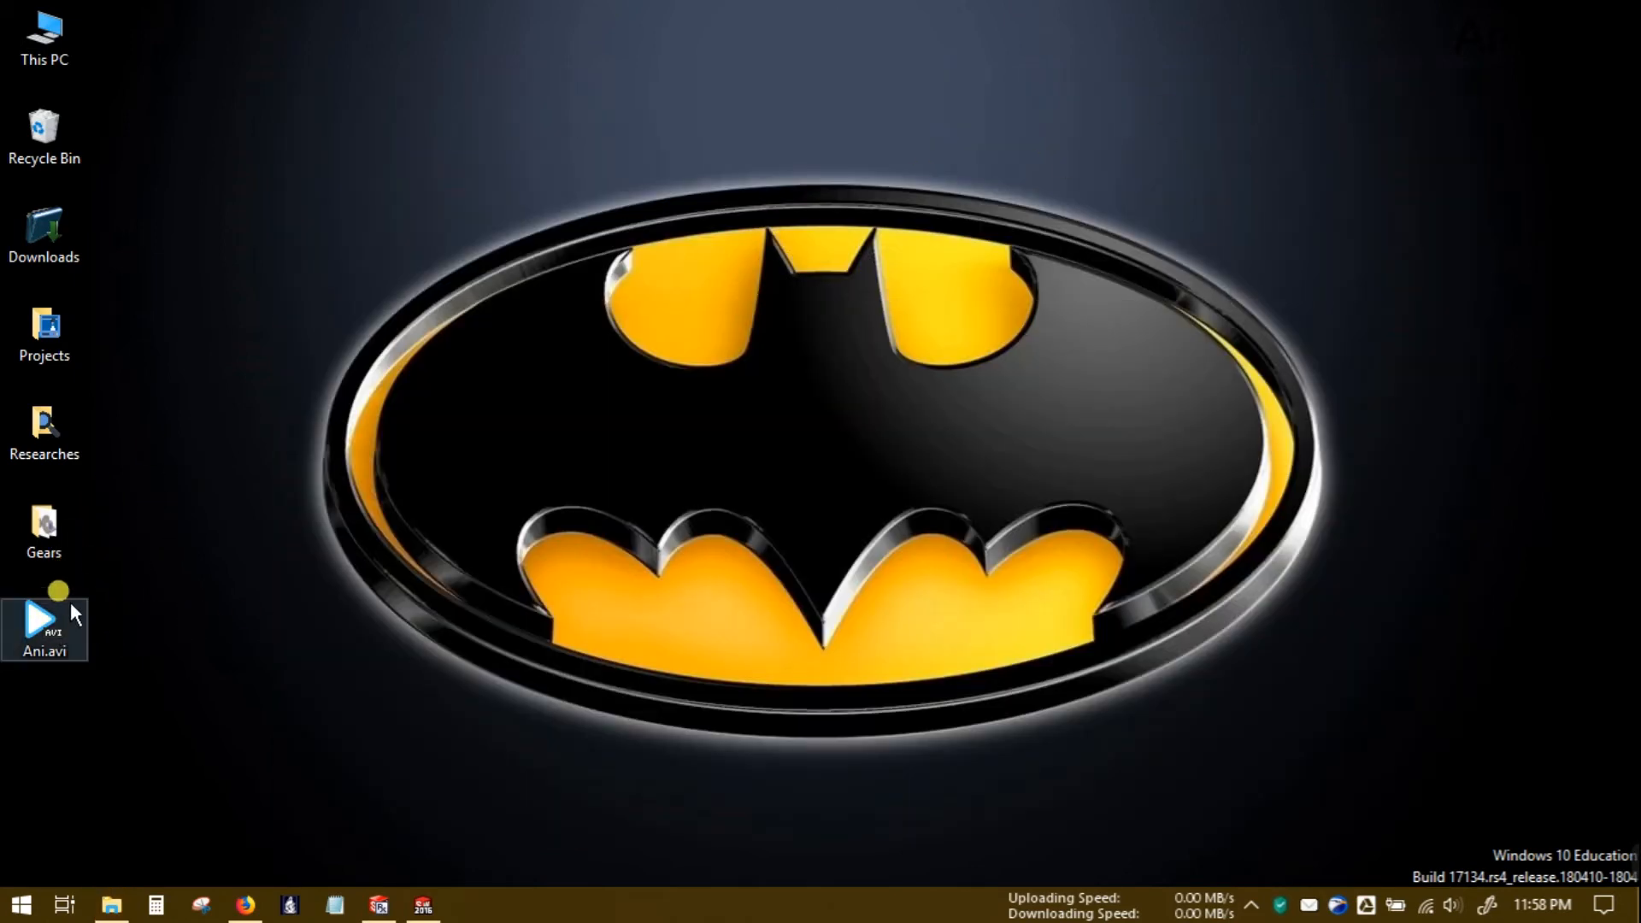